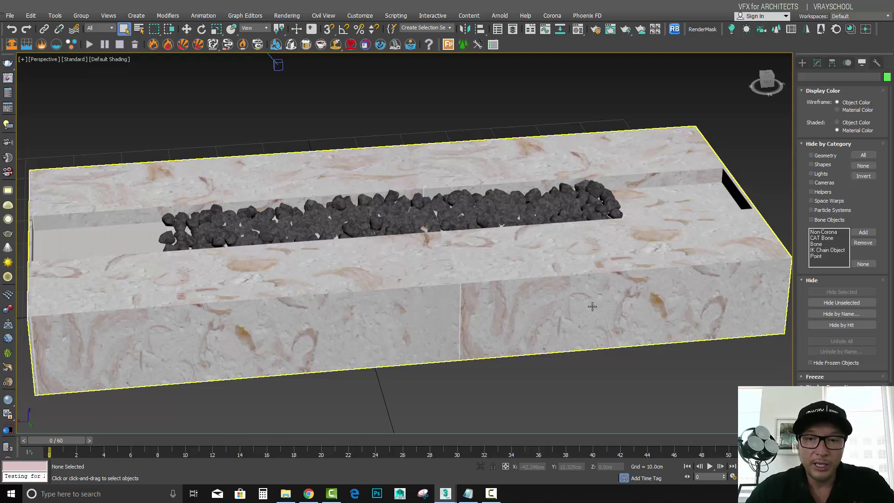
Step: Isolate the inner cluster of fire stones so only it shows in the viewport, and clear the selection
mouse_move(569, 313)
alt+middle_down()
mouse_move(547, 306)
mouse_move(577, 321)
mouse_move(558, 331)
mouse_move(567, 321)
alt+middle_up()
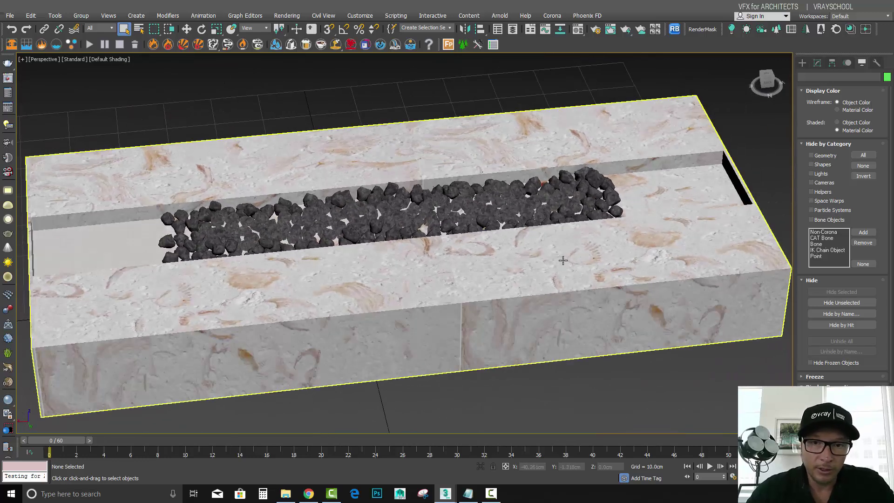
alt+middle_drag(562, 260, 547, 291)
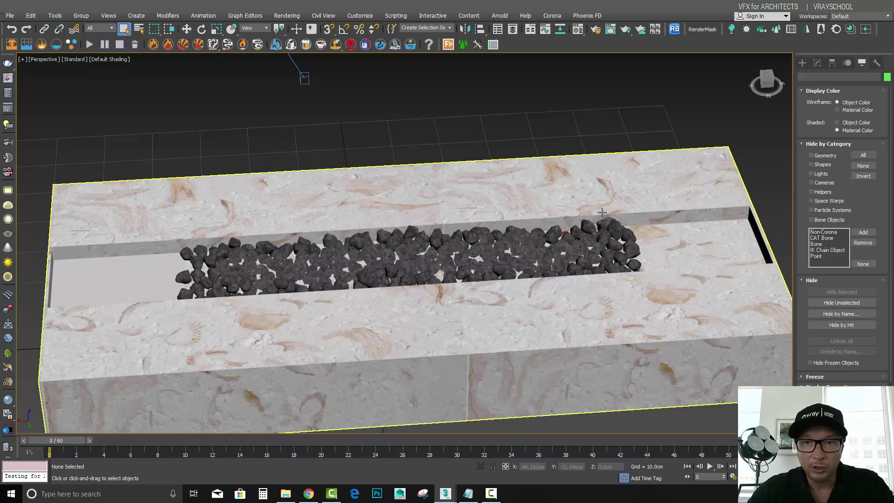
click(611, 226)
click(584, 248)
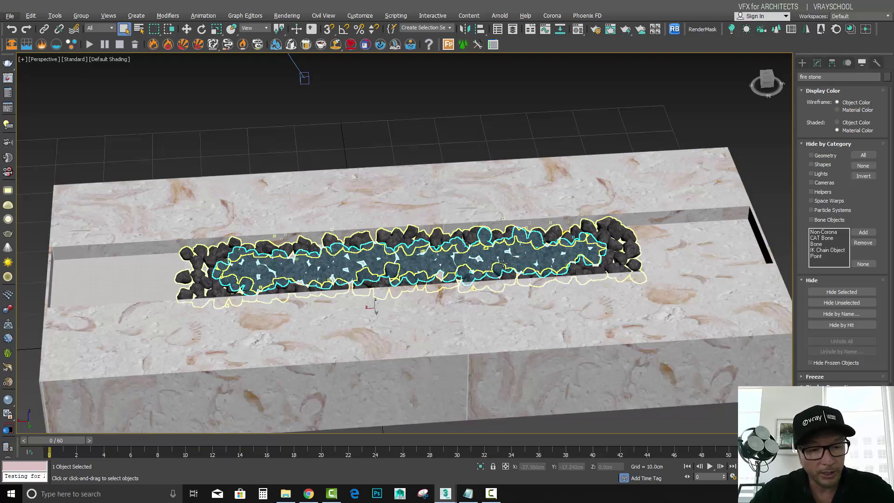
key(alt+q)
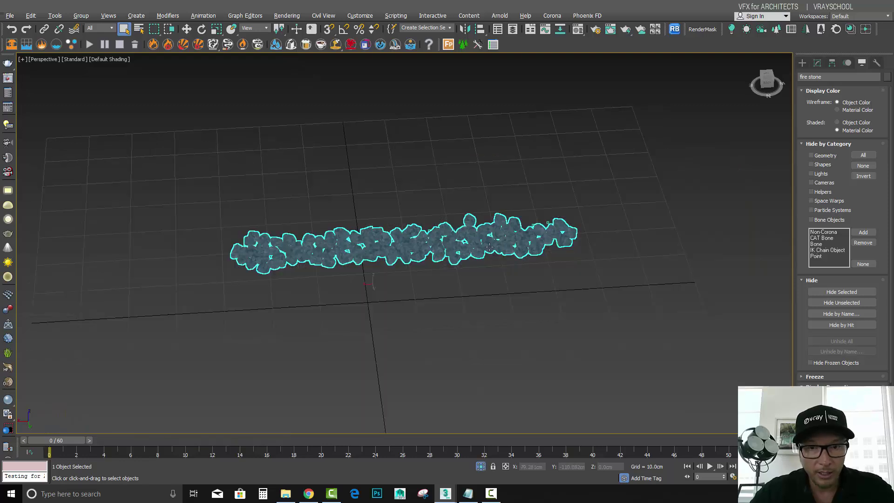
alt+middle_drag(520, 262, 466, 270)
scroll(446, 280, up, 5)
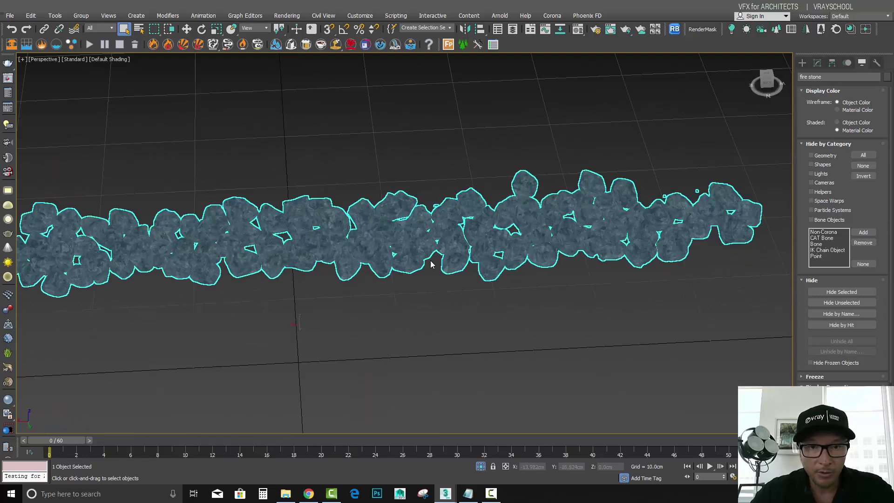
scroll(446, 293, down, 6)
click(493, 187)
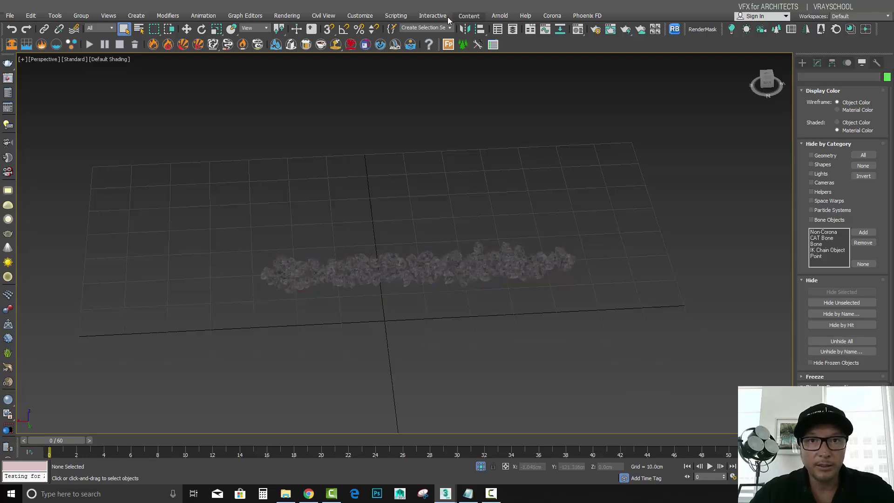
Step: Review the display and system unit scales in the units setup, including the resulting accuracy, and keep the settings
click(397, 16)
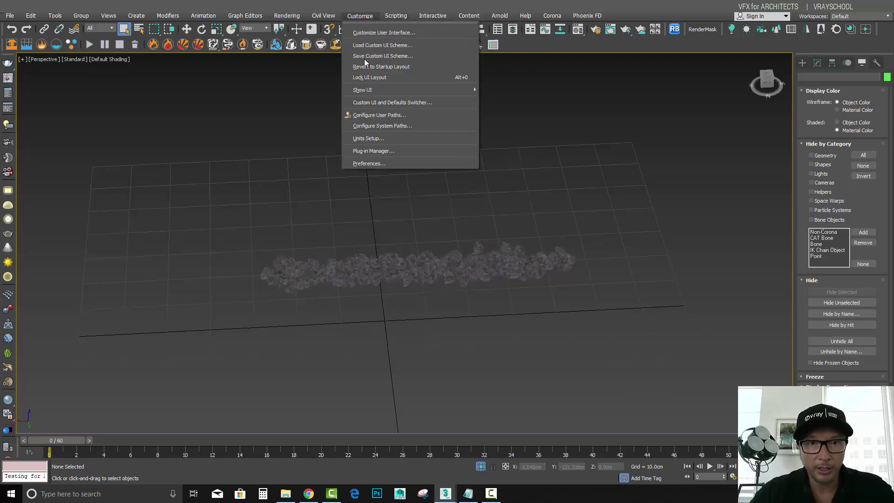
click(376, 125)
drag(457, 151, 457, 109)
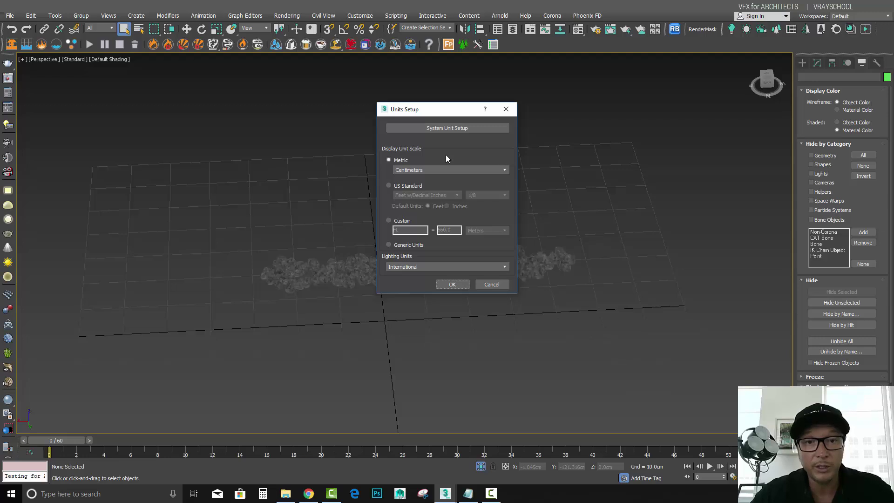
click(467, 126)
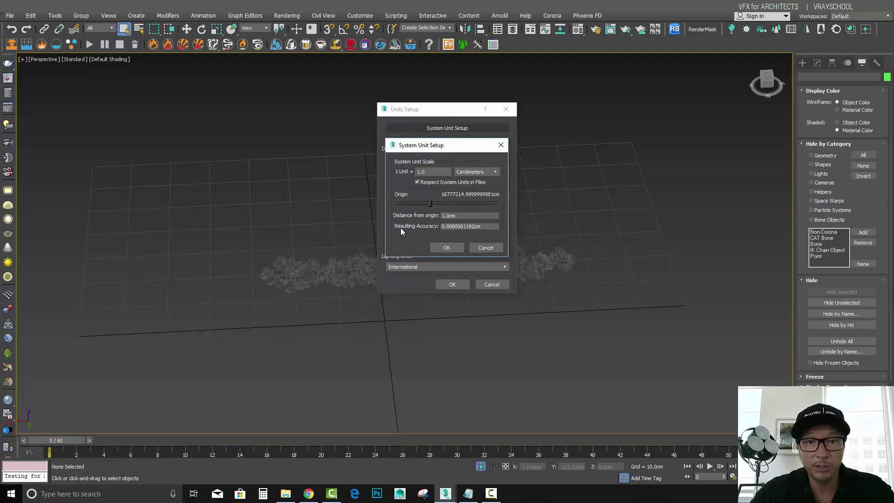
double_click(492, 227)
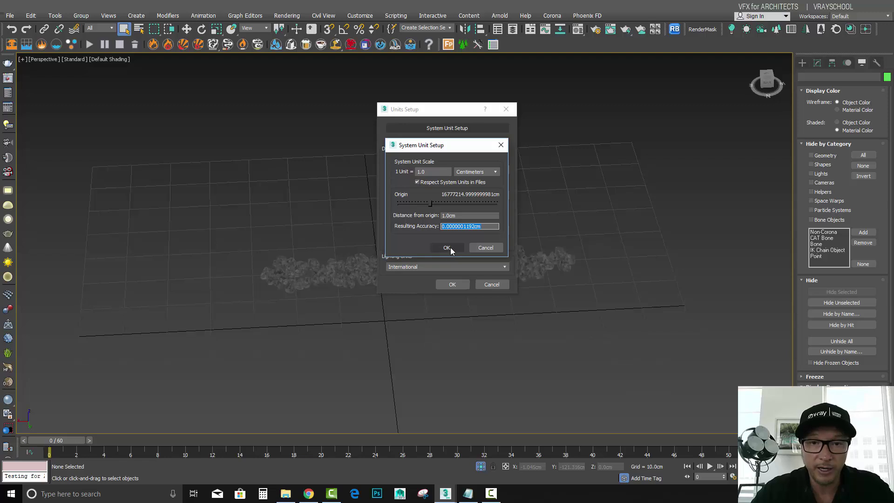
click(450, 247)
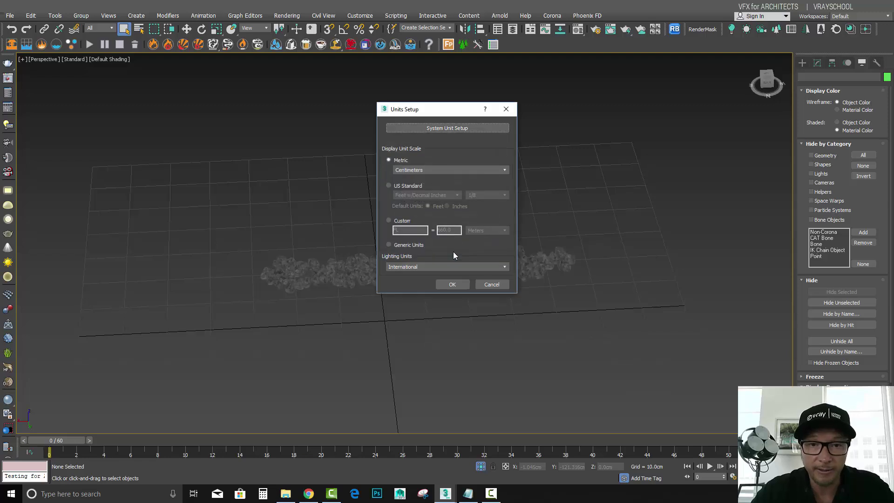
click(452, 285)
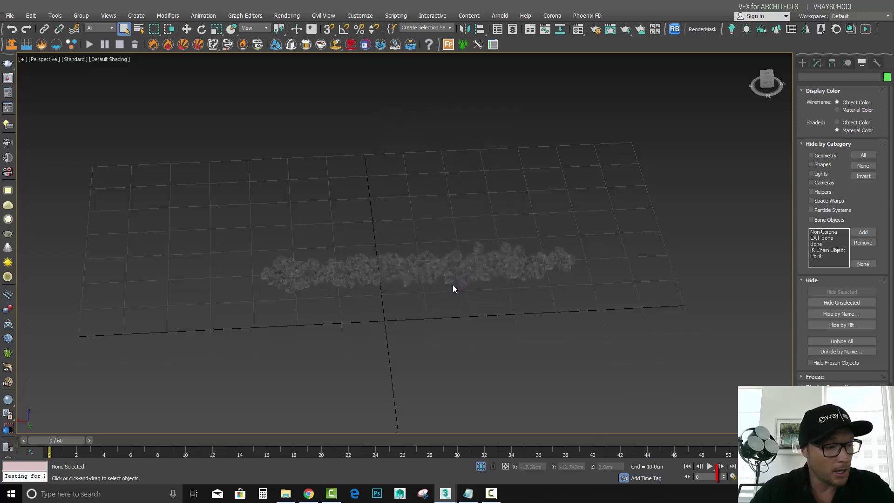
Step: Set the animation end time to 60 frames in the time configuration
click(732, 475)
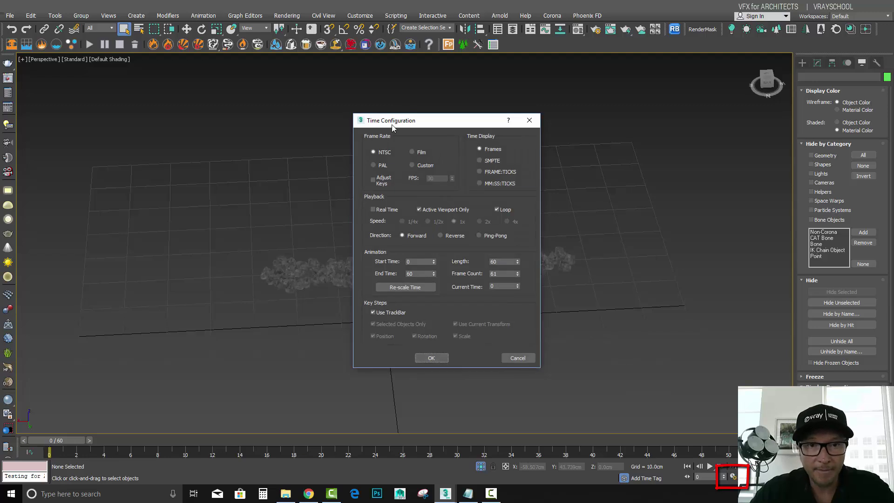
double_click(417, 273)
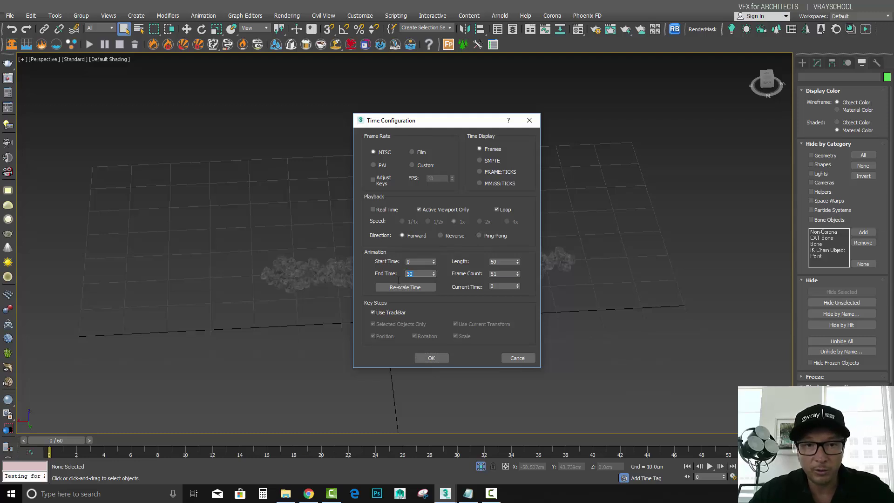
text(50)
key(Return)
text(60)
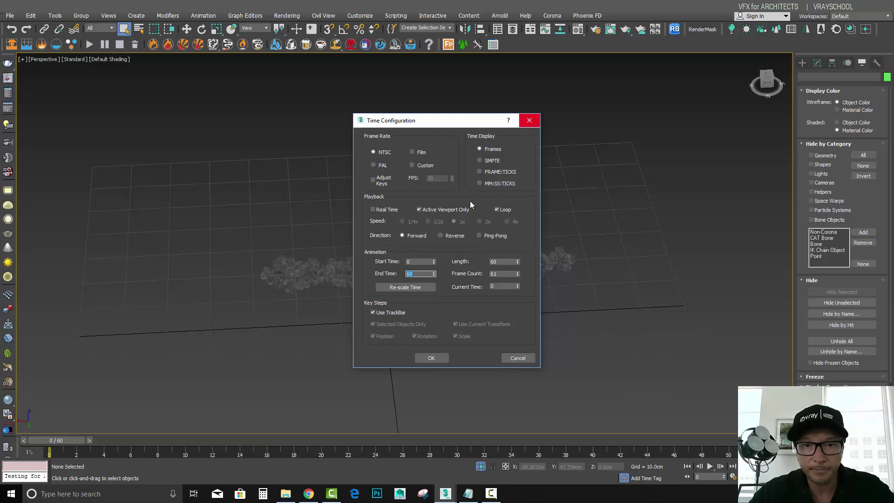
click(430, 358)
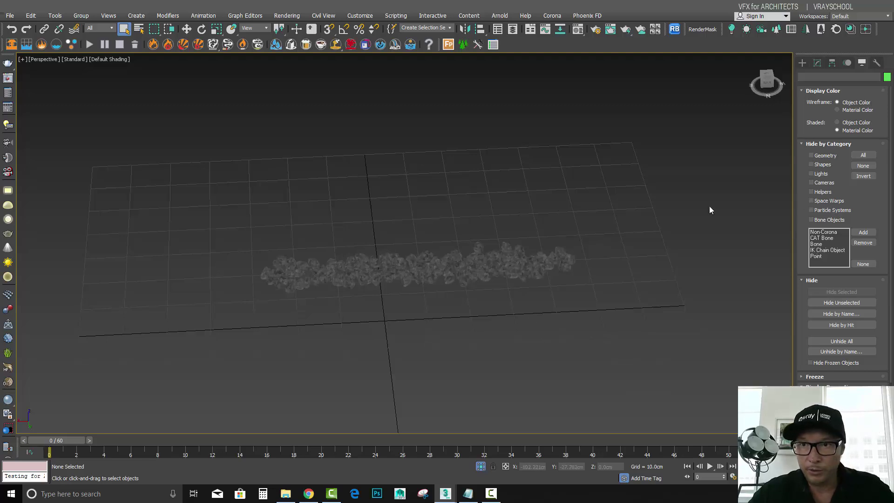
Step: Select the fire stones and apply a Phoenix FD fire quick preset to them
click(577, 250)
middle_drag(577, 249, 535, 236)
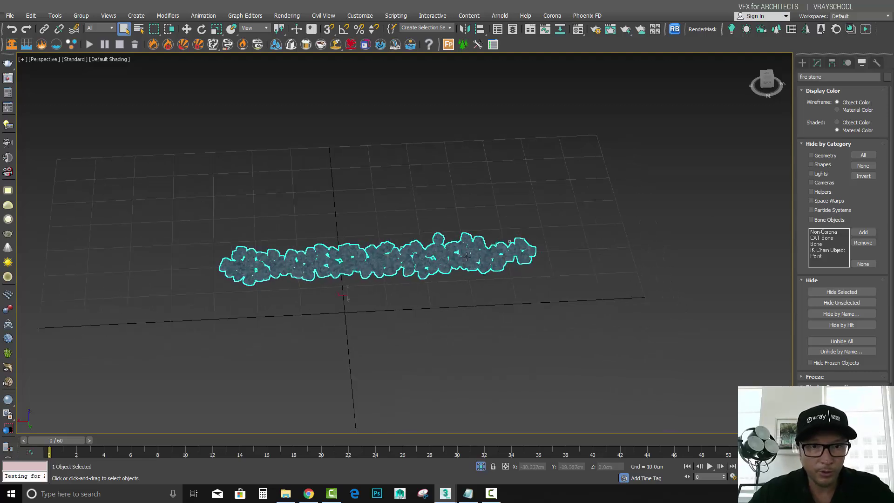
scroll(470, 256, up, 2)
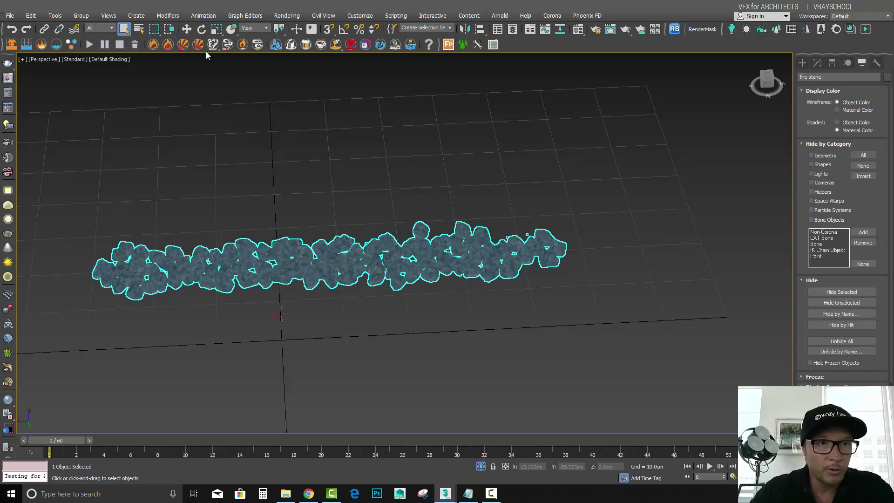
click(169, 48)
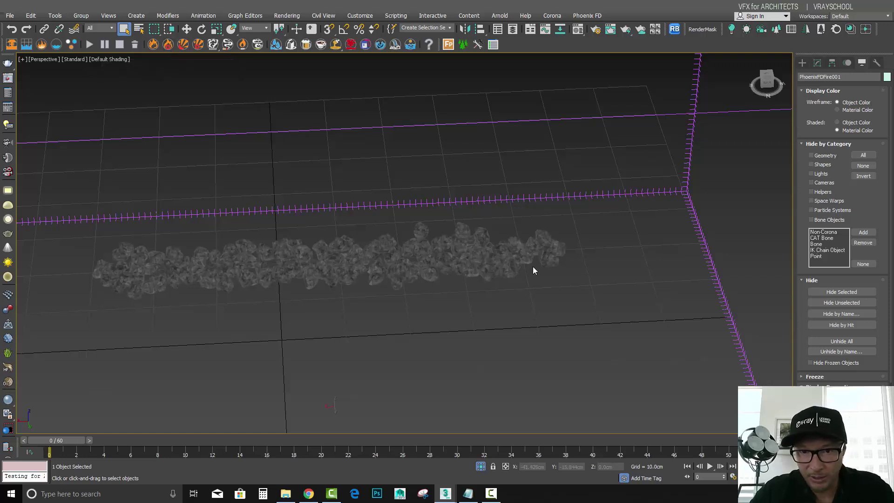
Step: In the front view, raise the fire simulator box to about Z 6.35 cm so its base sits just below the stones
click(517, 268)
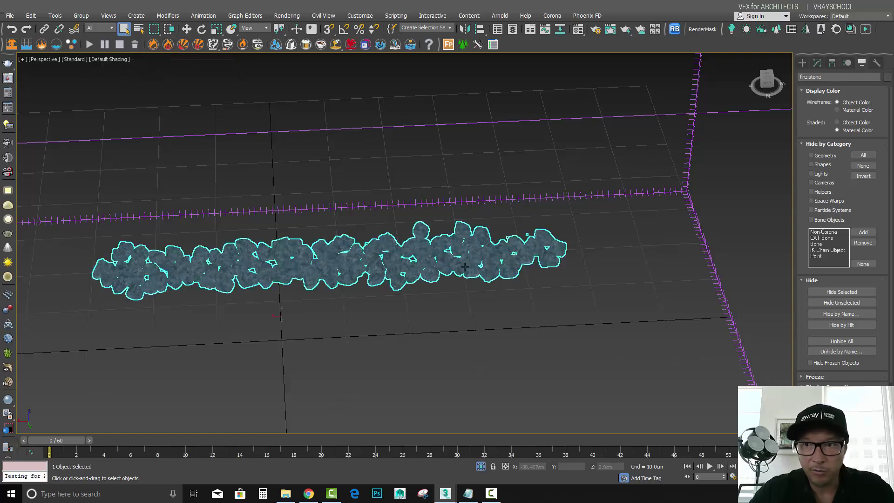
alt+middle_drag(475, 270, 443, 237)
key(f)
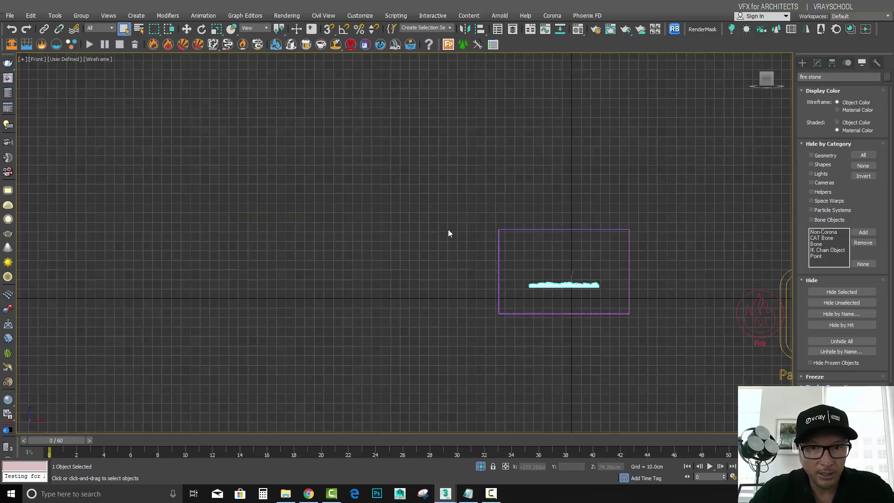
click(187, 29)
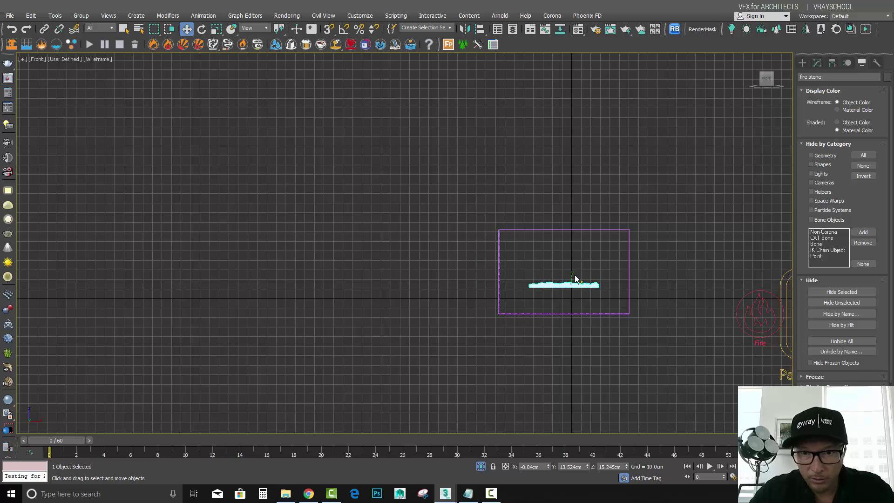
drag(577, 279, 573, 264)
drag(589, 230, 586, 208)
Step: Open the fire simulator's parameters and run its simulation over the whole timeline from the perspective view
click(817, 62)
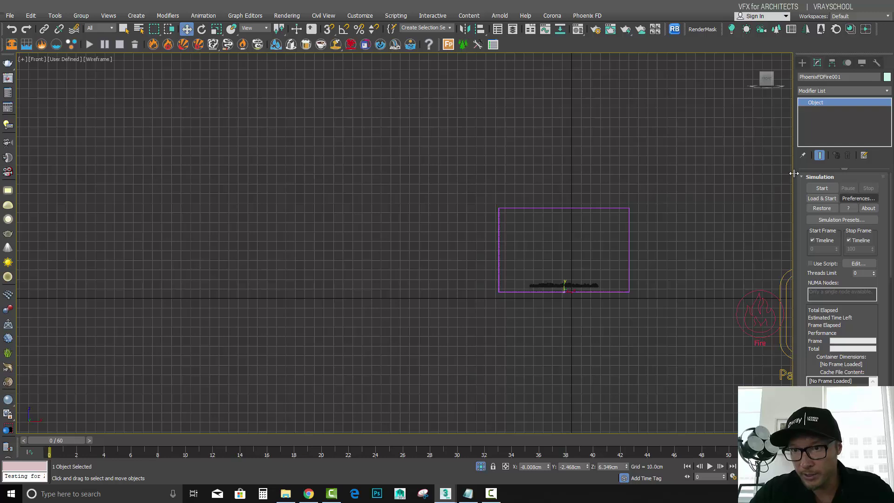
middle_drag(605, 276, 507, 250)
scroll(506, 251, up, 5)
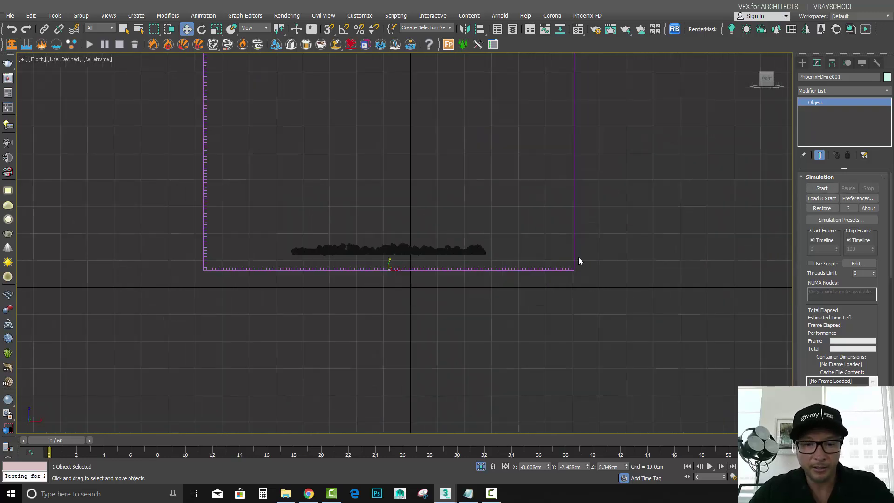
key(p)
scroll(580, 256, up, 5)
middle_drag(599, 283, 594, 233)
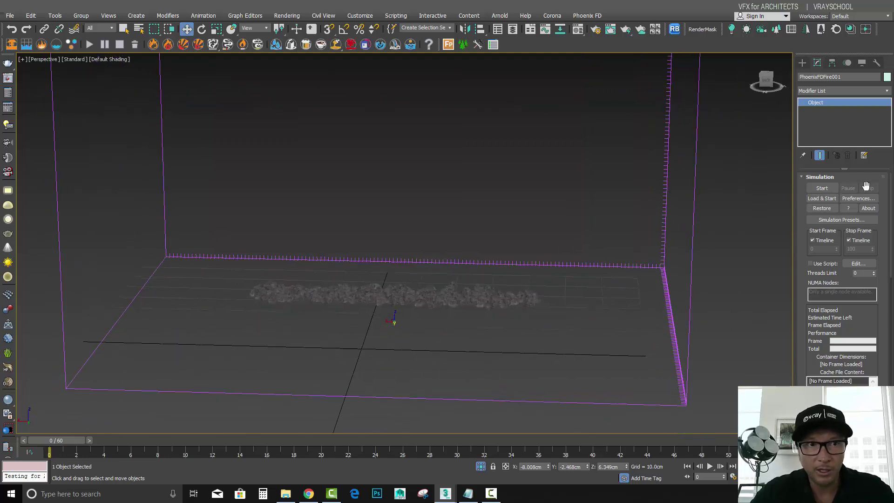
click(831, 188)
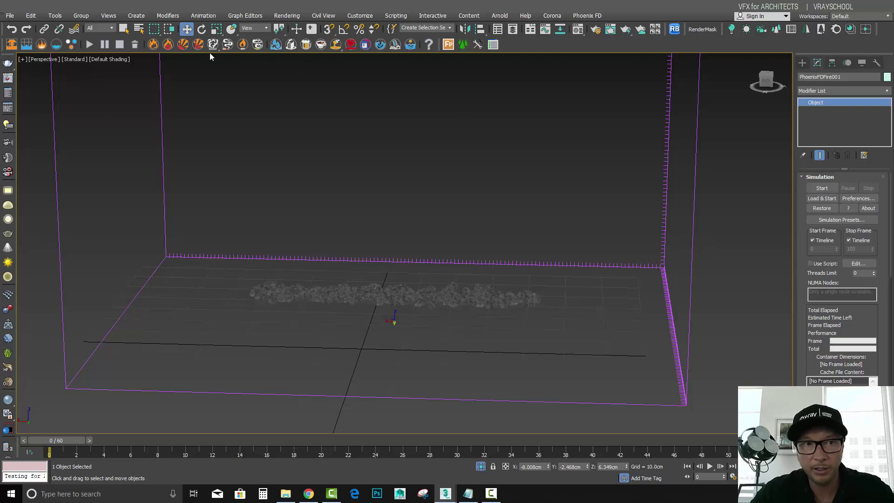
click(89, 45)
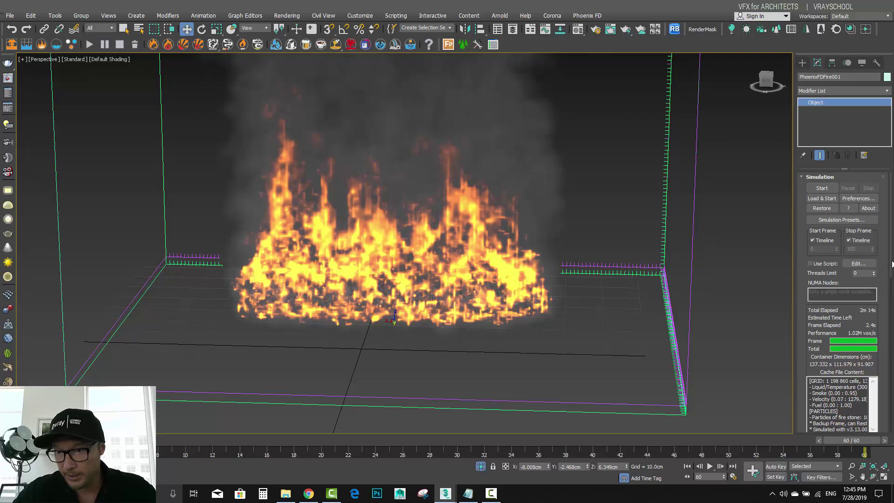
Step: Play back the simulated fire animation in the viewport
scroll(888, 278, down, 1)
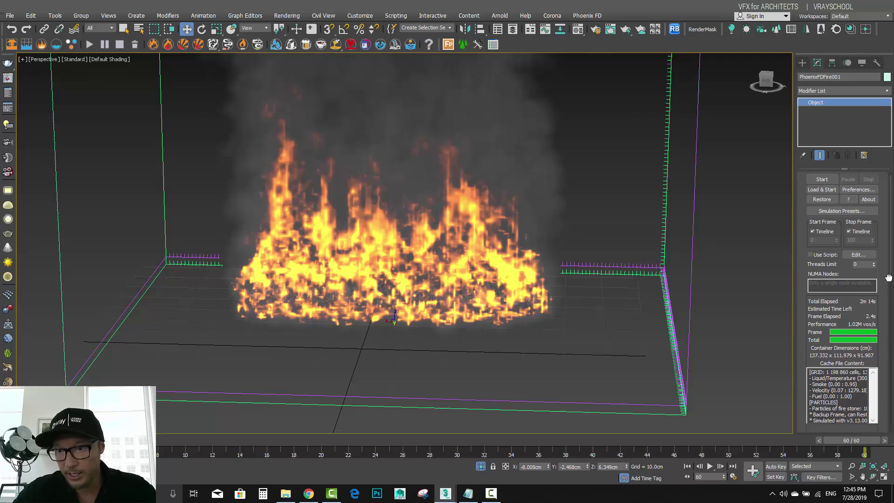
drag(888, 278, 889, 272)
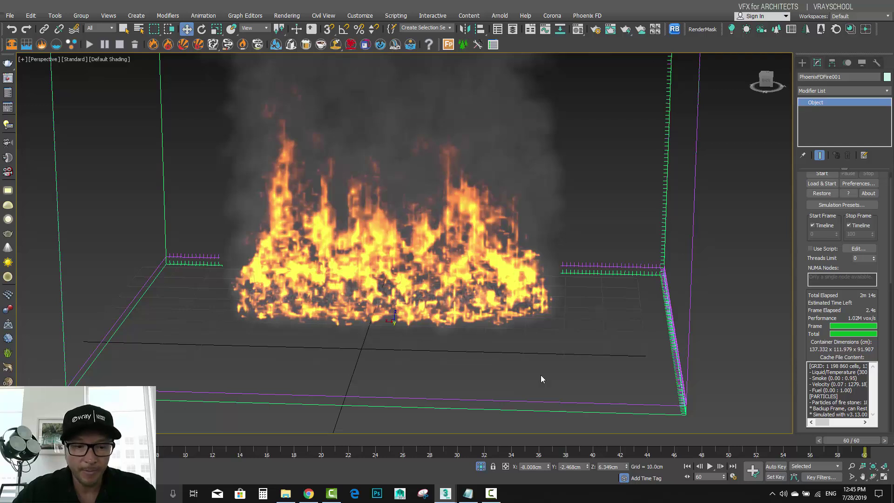
click(709, 466)
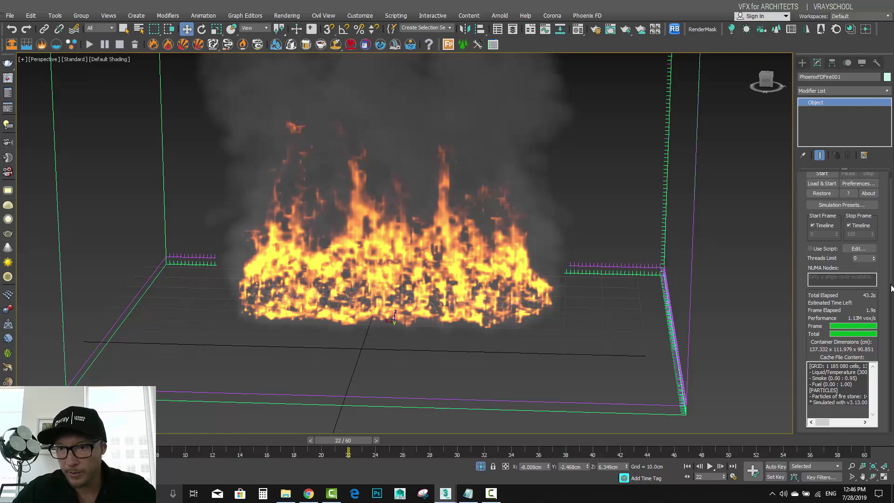
Step: Turn off Lighting in the fire simulator's GPU preview settings
scroll(838, 354, down, 10)
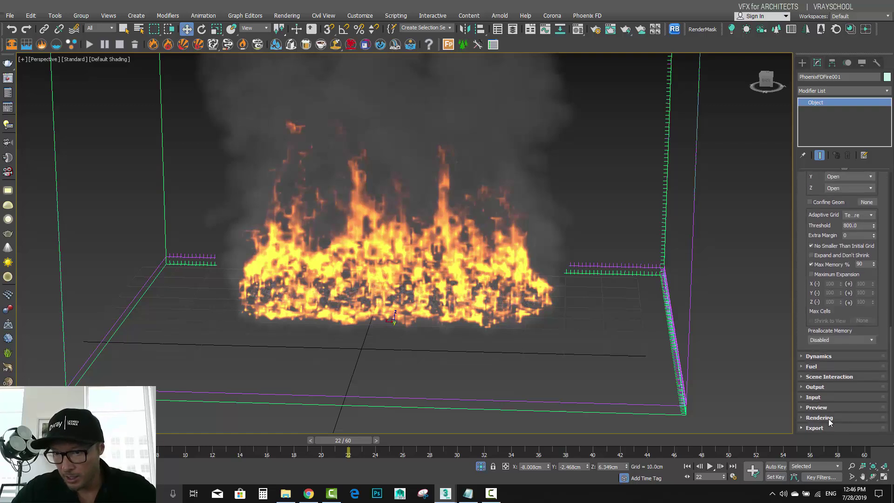
click(815, 407)
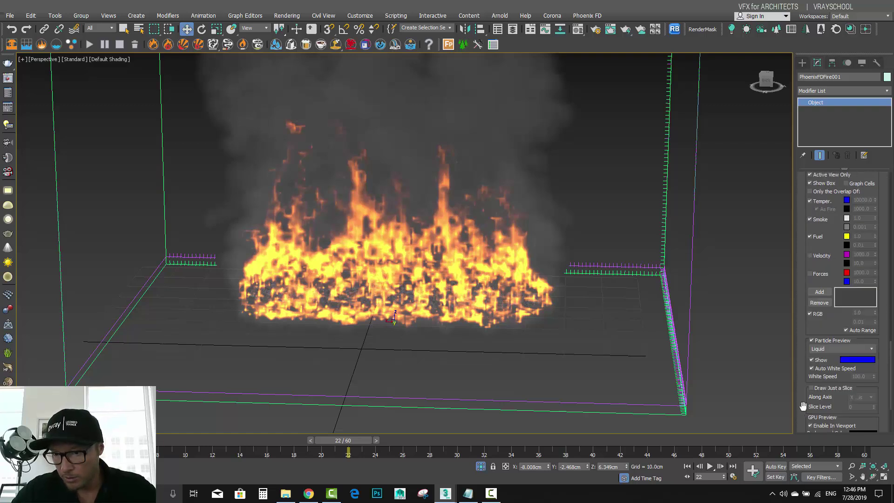
scroll(862, 387, down, 5)
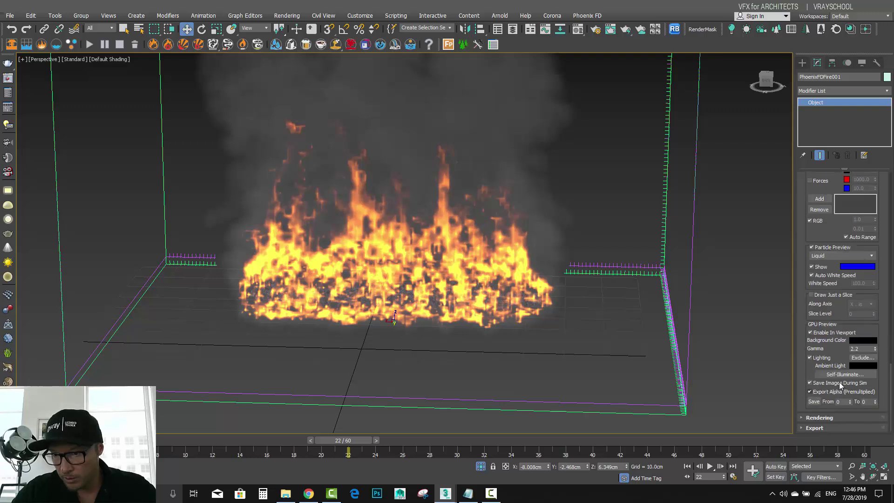
click(810, 357)
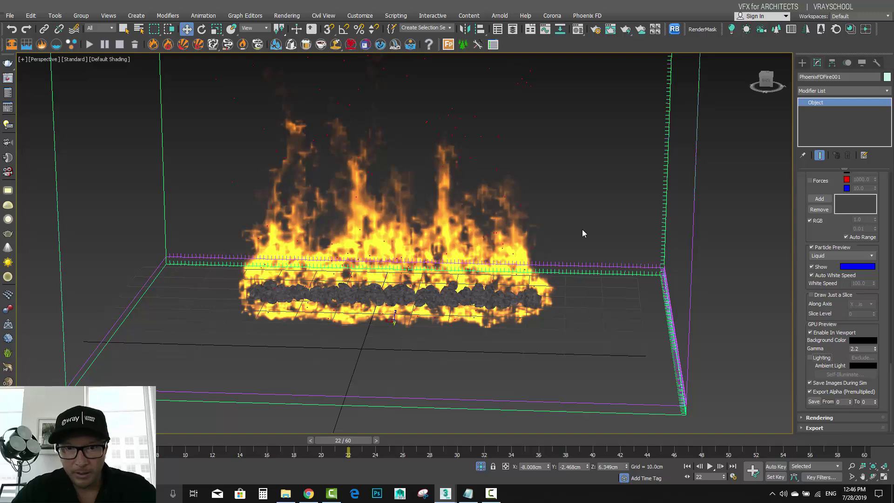
mouse_move(617, 253)
alt+middle_down()
mouse_move(556, 253)
mouse_move(529, 265)
mouse_move(573, 256)
mouse_move(461, 251)
mouse_move(646, 259)
mouse_move(597, 253)
mouse_move(611, 255)
mouse_move(618, 241)
mouse_move(584, 214)
mouse_move(524, 207)
mouse_move(482, 210)
mouse_move(634, 255)
alt+middle_up()
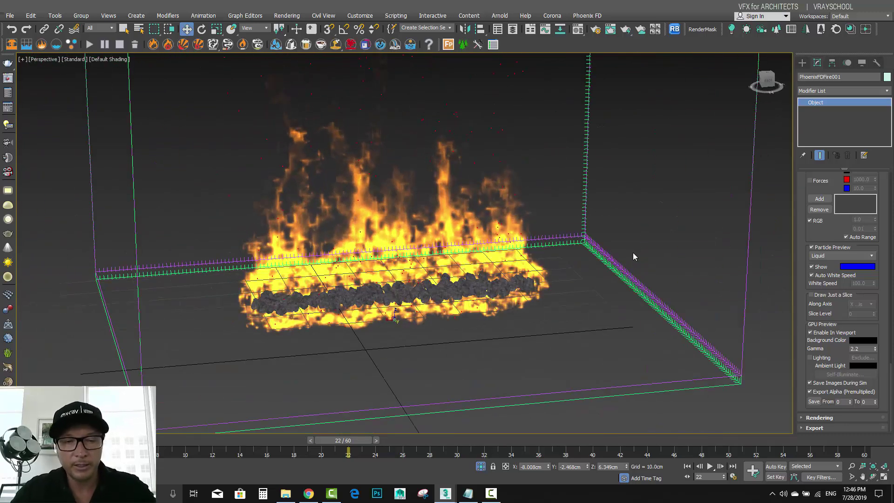
Step: Add a VertexPaint modifier to the fire stone mesh and return the timeline to frame 0
click(268, 296)
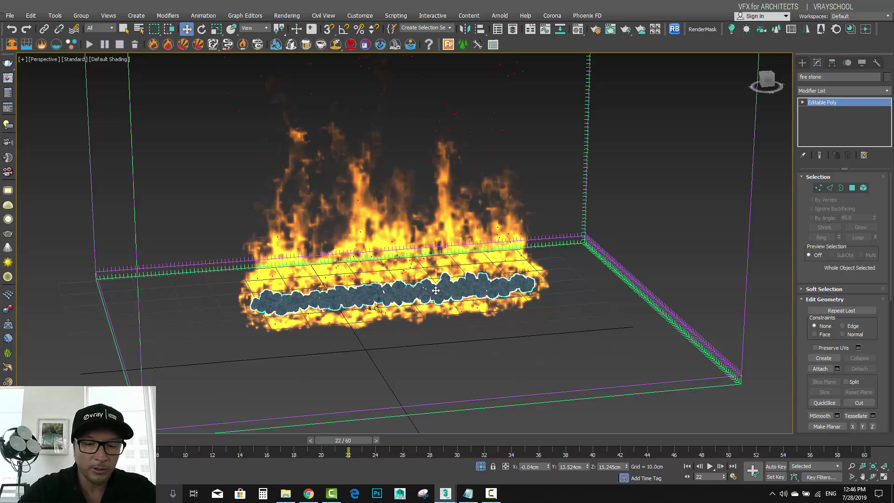
click(888, 91)
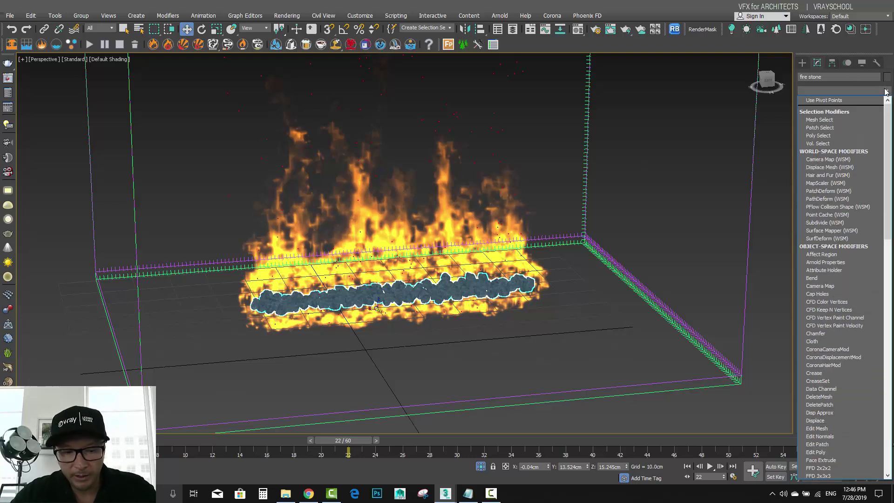
scroll(843, 279, down, 10)
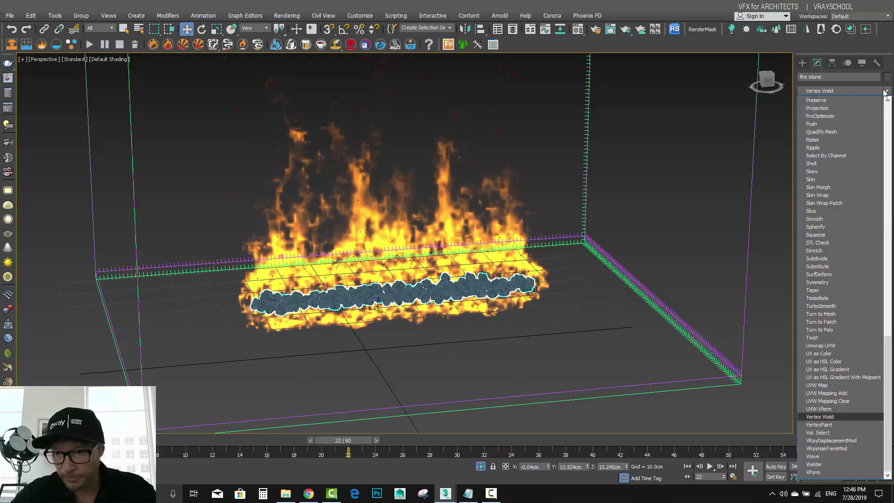
click(850, 423)
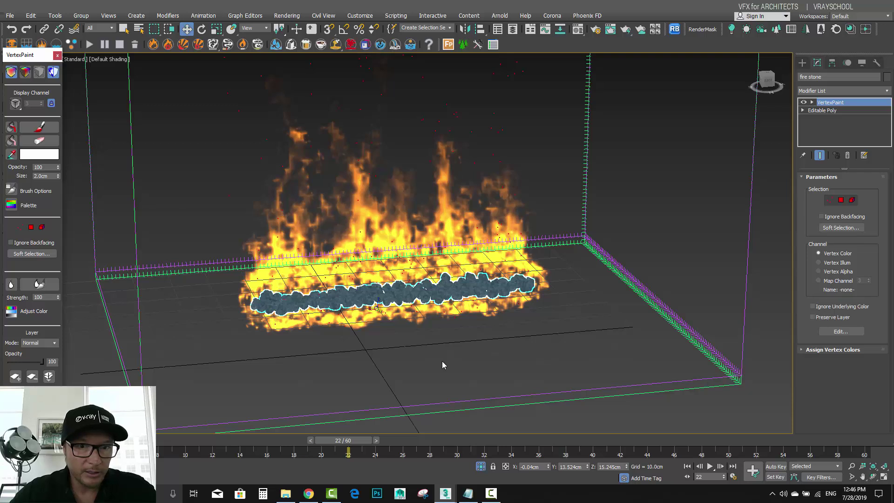
middle_drag(358, 316, 361, 315)
key(Home)
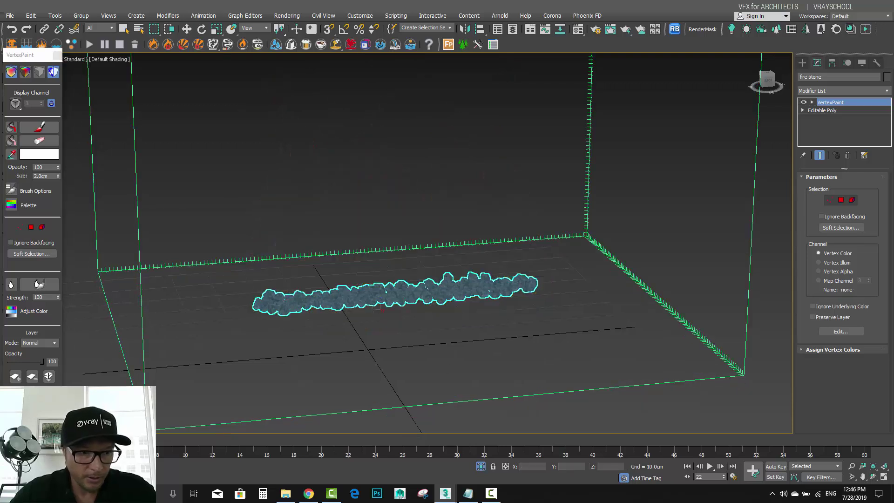
Step: Set the vertex paint brush to black with a 20 cm size and cover all the fire stones with black
click(39, 127)
click(39, 154)
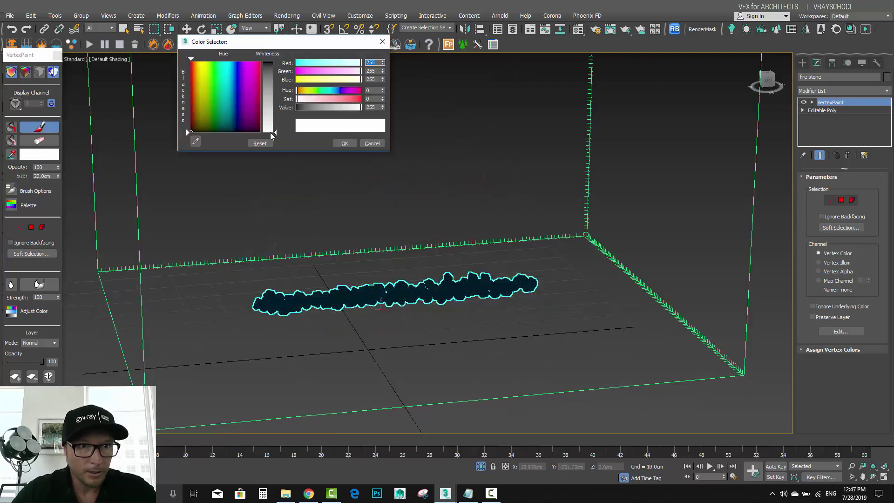
drag(277, 133, 275, 61)
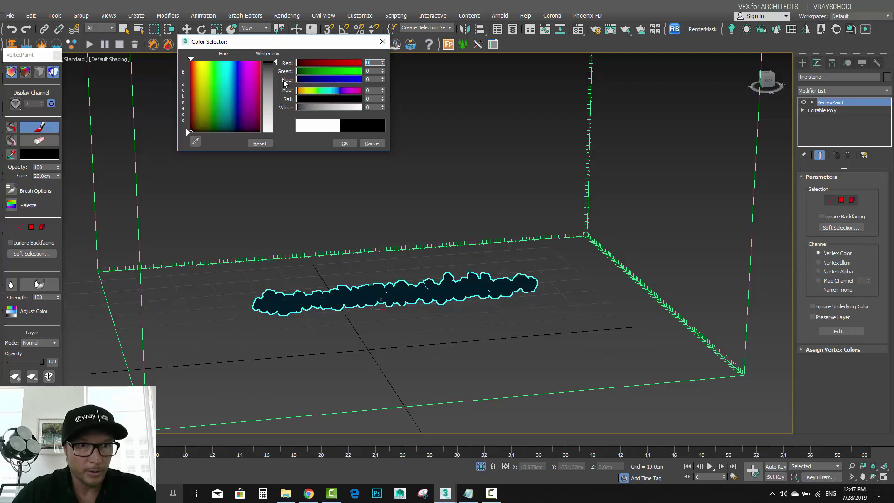
click(345, 143)
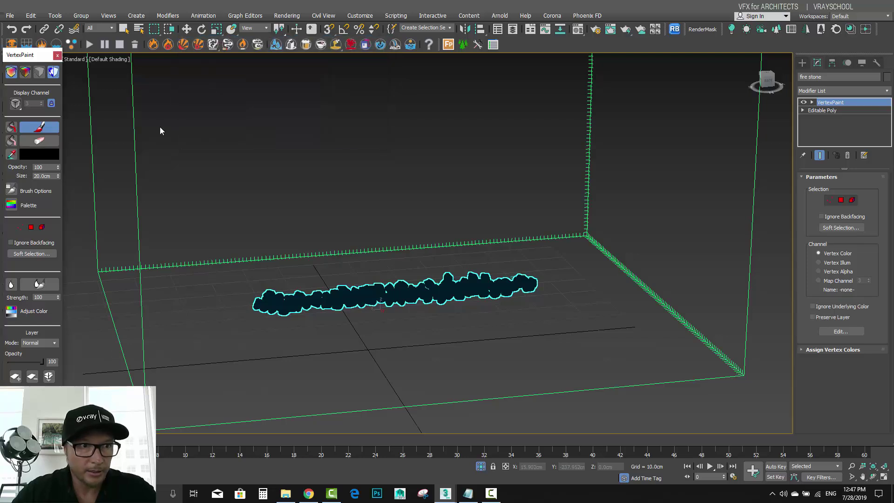
click(54, 74)
drag(286, 298, 276, 307)
click(11, 127)
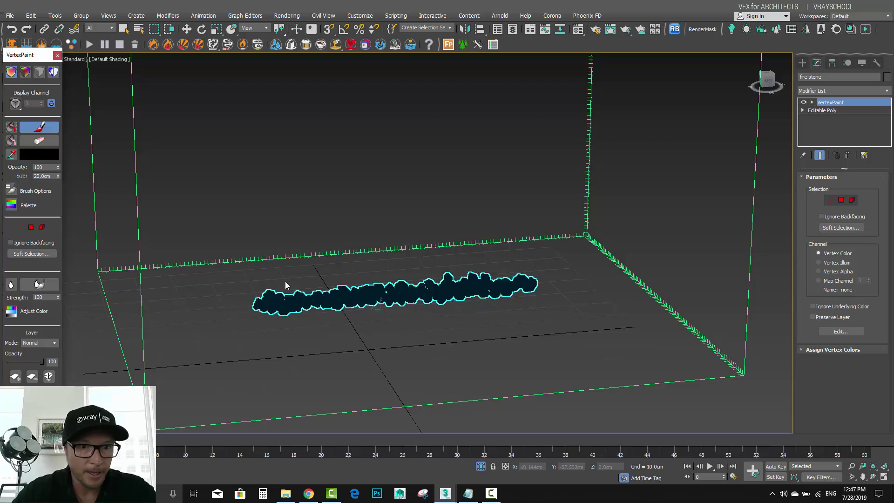
Step: Set the vertex paint brush size to 10 cm and its colour to white
scroll(268, 296, up, 4)
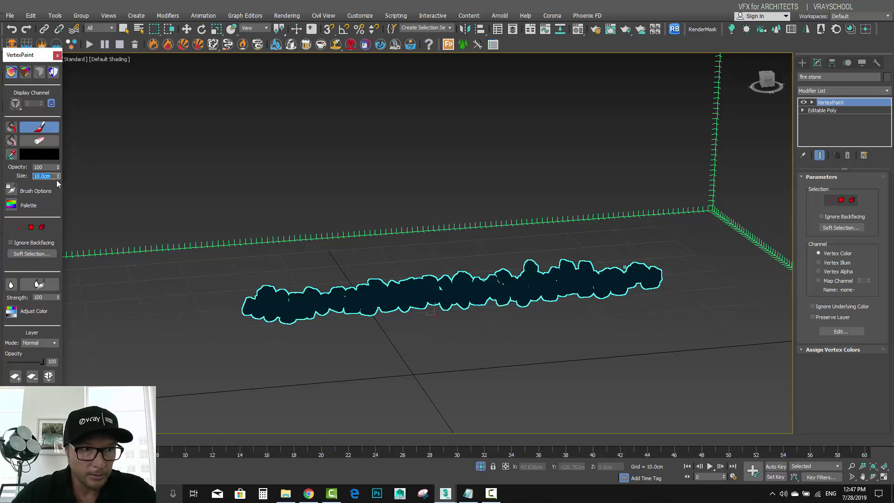
click(39, 154)
drag(275, 63, 275, 132)
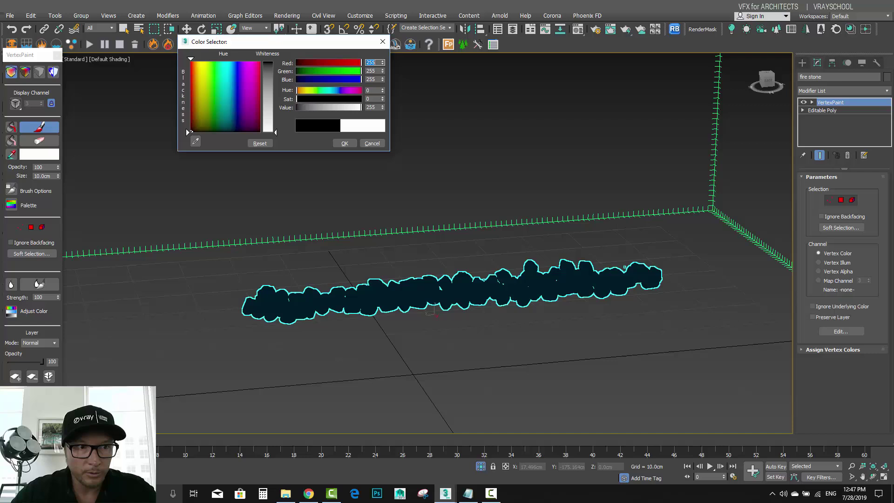
click(344, 144)
alt+middle_drag(277, 272, 252, 331)
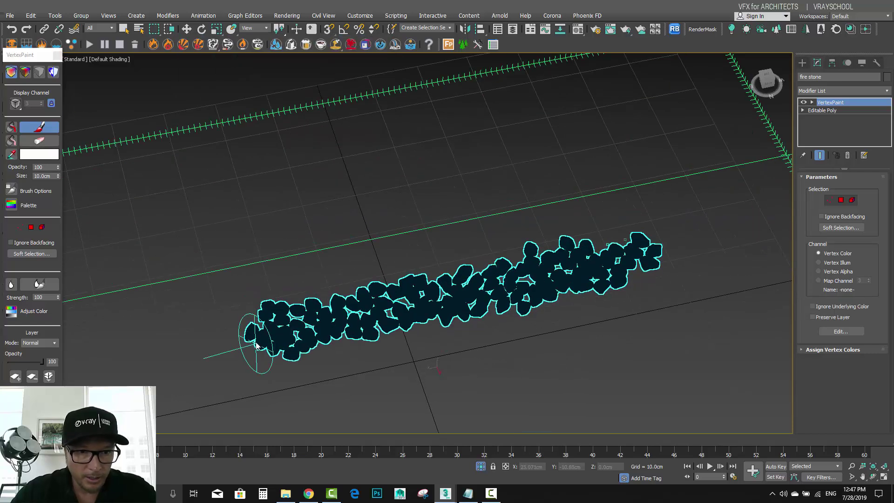
scroll(263, 340, up, 5)
mouse_move(289, 319)
mouse_down()
mouse_move(289, 299)
mouse_move(297, 308)
mouse_up()
key(ctrl+z)
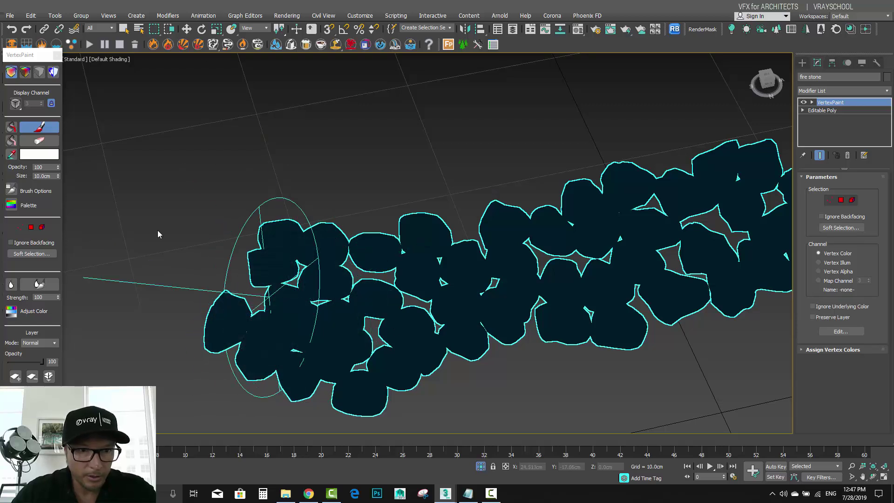
drag(17, 174, 10, 169)
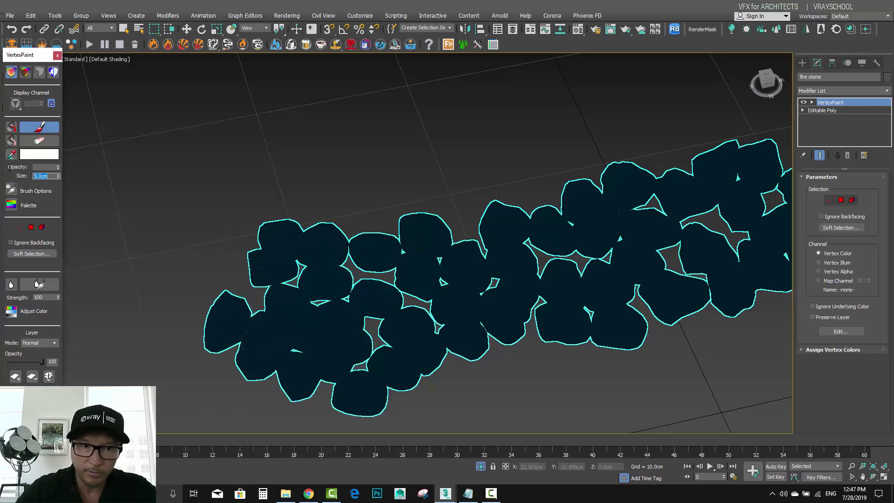
drag(279, 263, 291, 297)
key(ctrl+z)
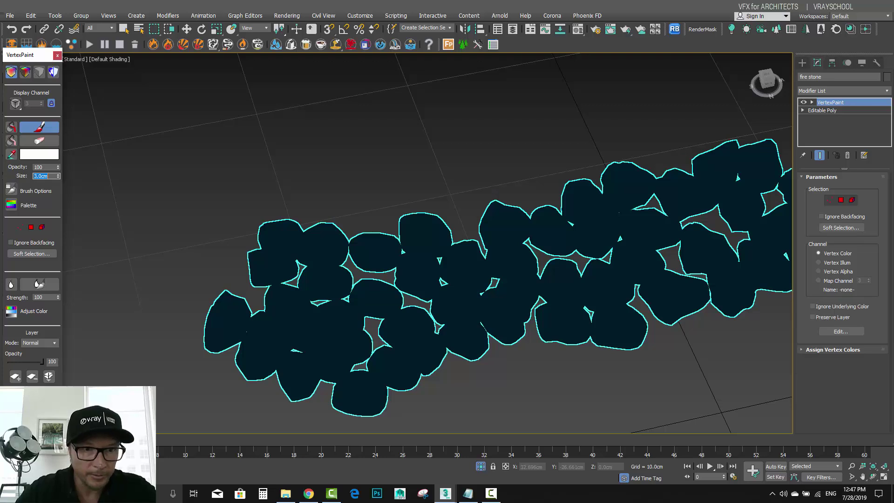
Step: Paint white patches on scattered stones along the whole length of the fire stone bed with a 3 cm brush
drag(273, 231, 294, 235)
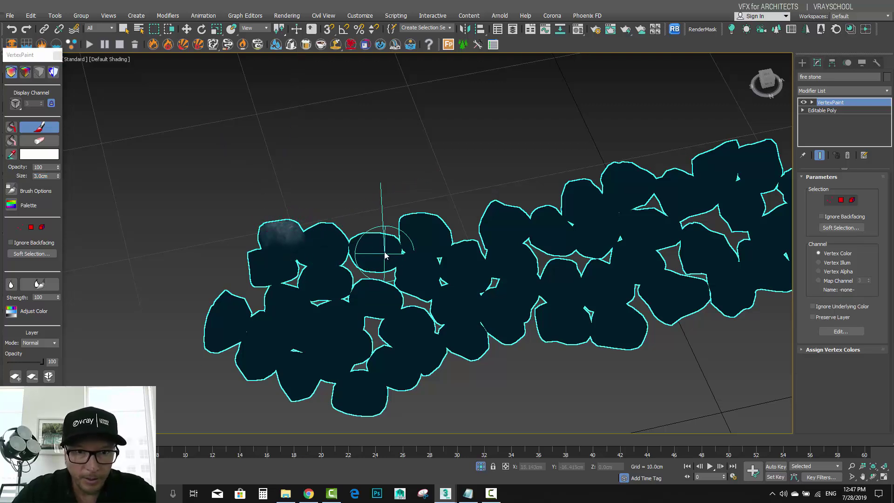
drag(384, 254, 375, 250)
drag(319, 309, 300, 319)
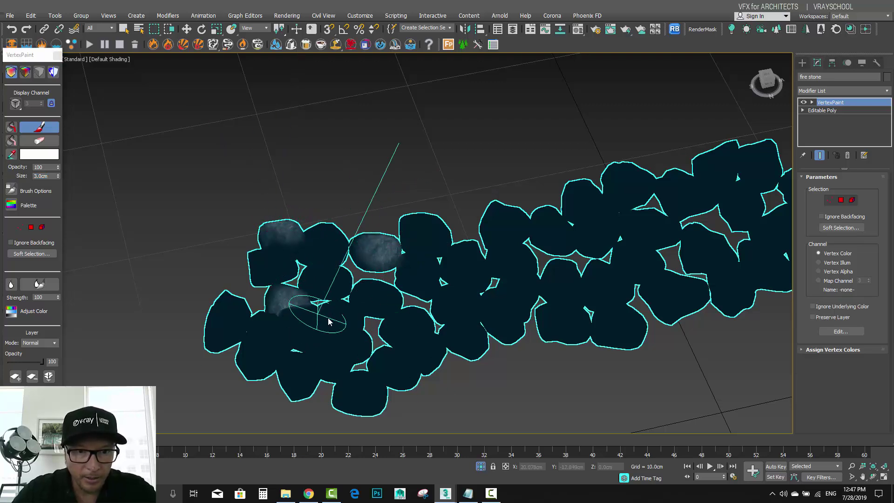
click(409, 320)
middle_drag(465, 316, 285, 309)
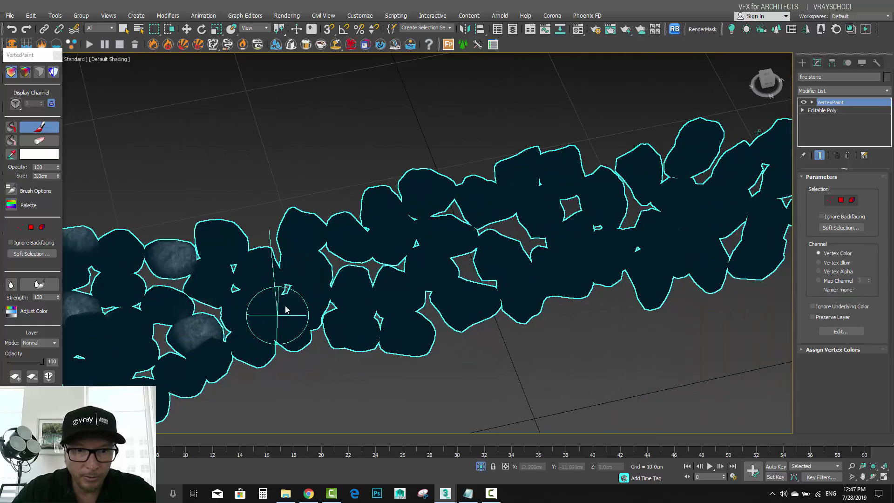
click(260, 269)
click(308, 264)
click(448, 235)
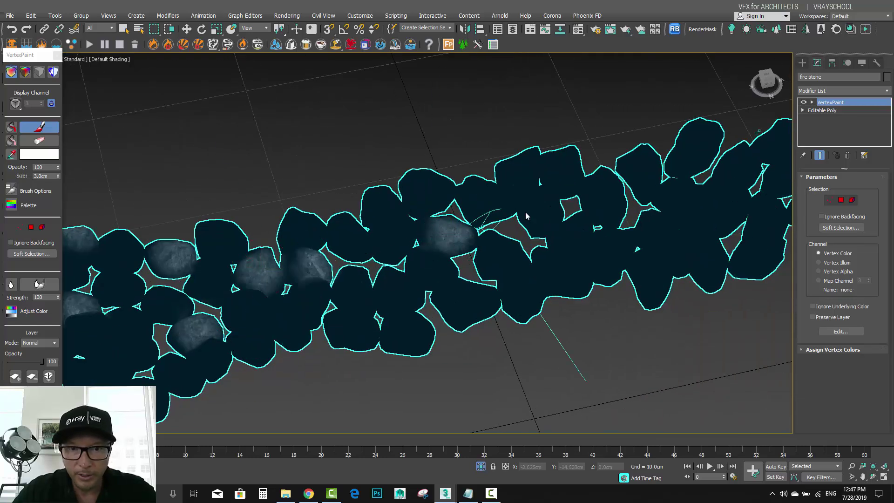
click(540, 207)
click(601, 193)
click(675, 193)
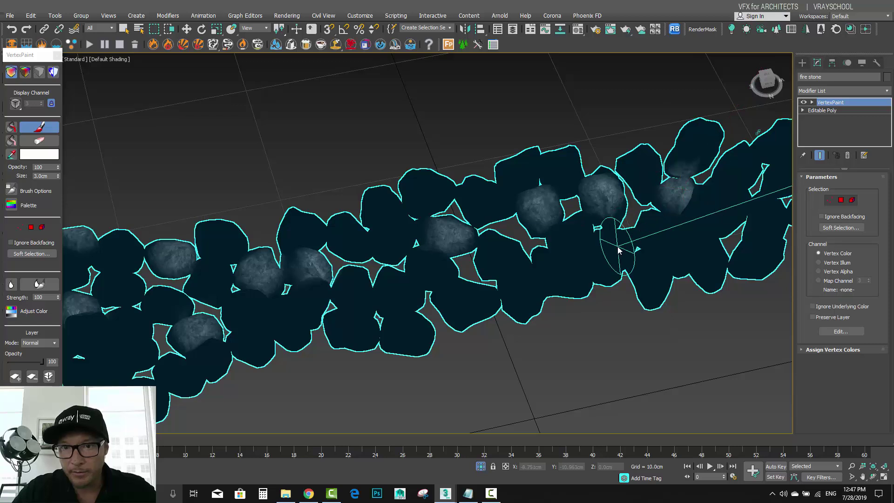
click(605, 254)
click(572, 238)
click(495, 254)
click(521, 283)
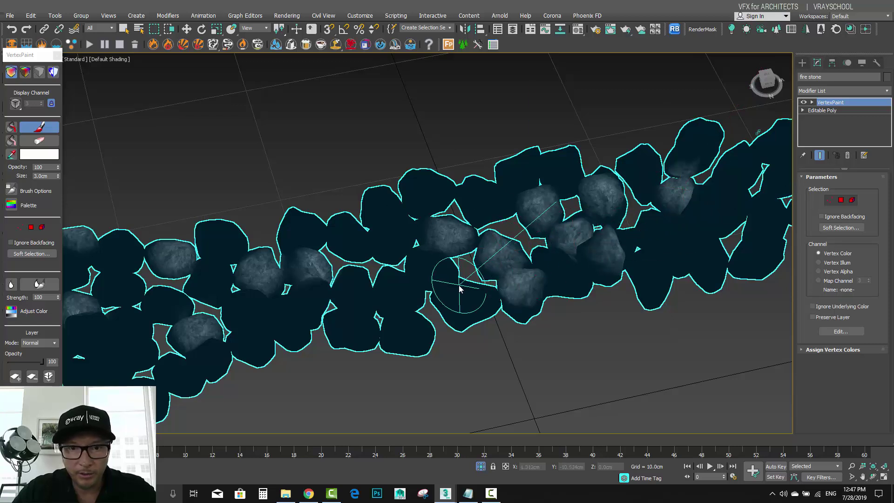
click(465, 291)
click(393, 285)
click(348, 321)
click(285, 321)
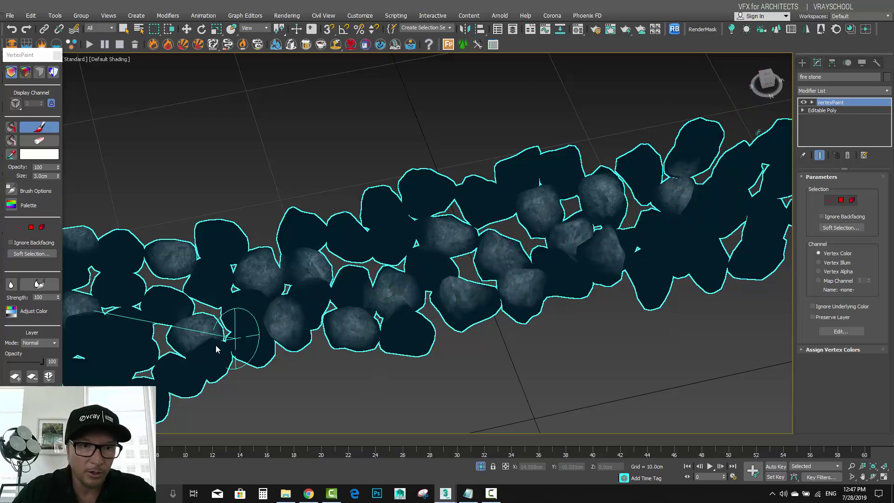
click(217, 348)
click(183, 379)
click(108, 354)
click(87, 321)
click(172, 313)
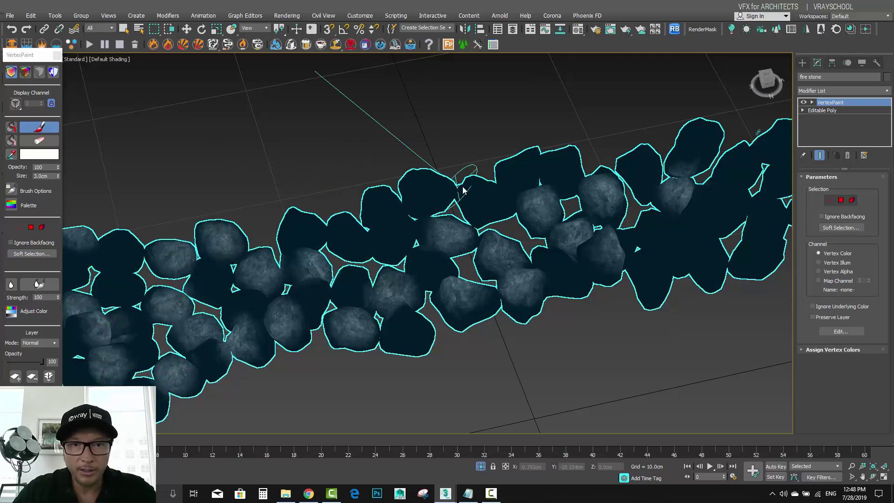
click(517, 170)
mouse_move(530, 266)
middle_down()
mouse_move(519, 270)
mouse_move(512, 242)
mouse_move(726, 135)
middle_up()
mouse_move(726, 136)
mouse_down()
mouse_move(535, 167)
mouse_move(567, 225)
mouse_up()
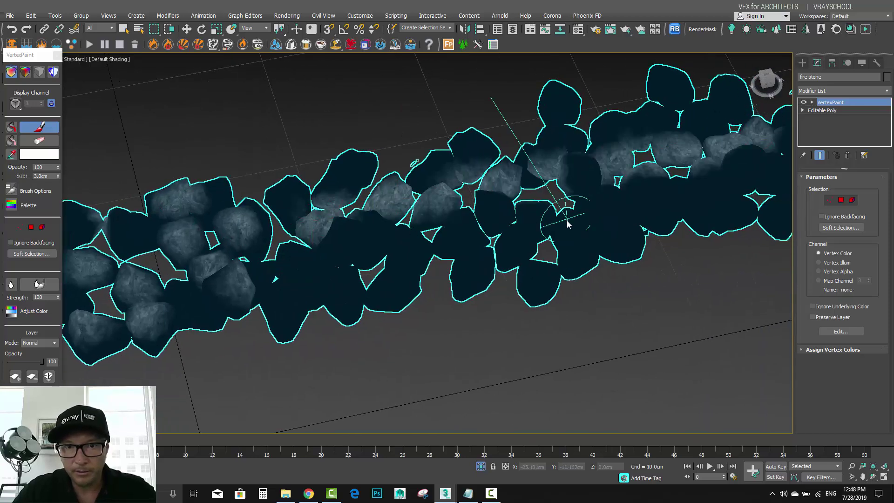
scroll(567, 224, down, 5)
mouse_move(668, 198)
mouse_down()
mouse_move(472, 246)
mouse_move(569, 233)
mouse_move(637, 203)
mouse_up()
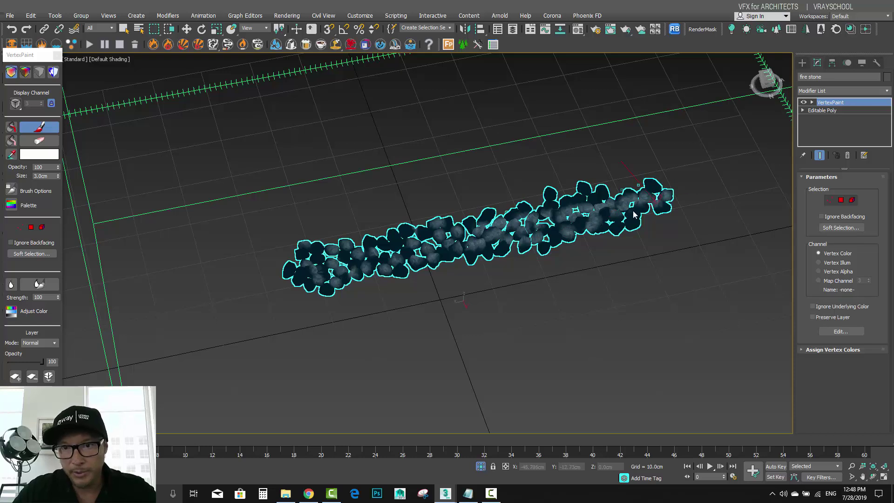
Step: Switch the 3 cm brush to black and paint over parts of the white areas to break them up
scroll(592, 226, up, 8)
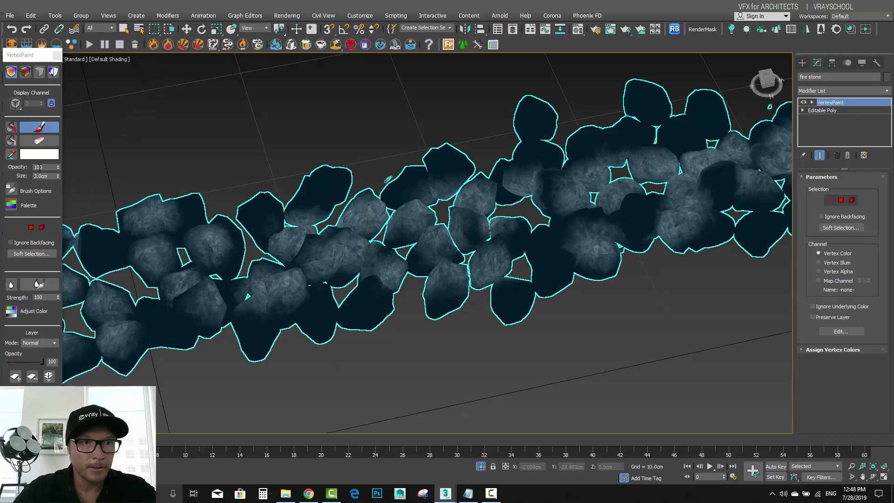
click(45, 157)
drag(279, 123, 275, 129)
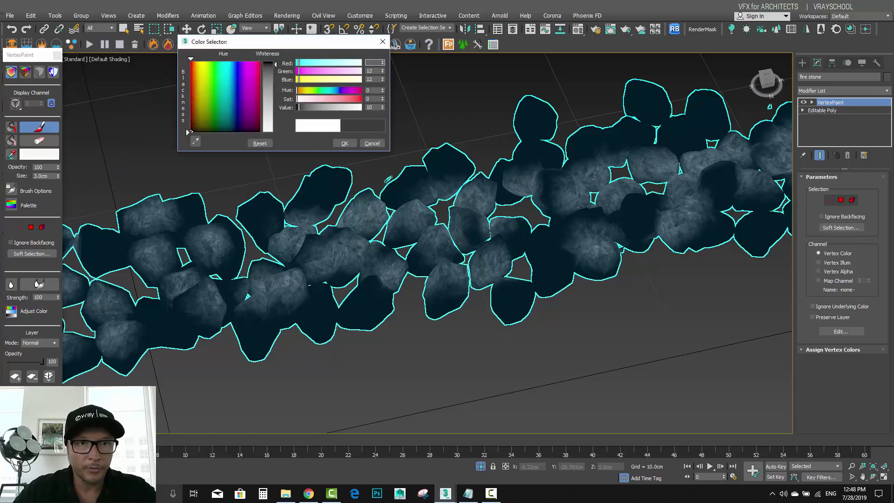
click(343, 142)
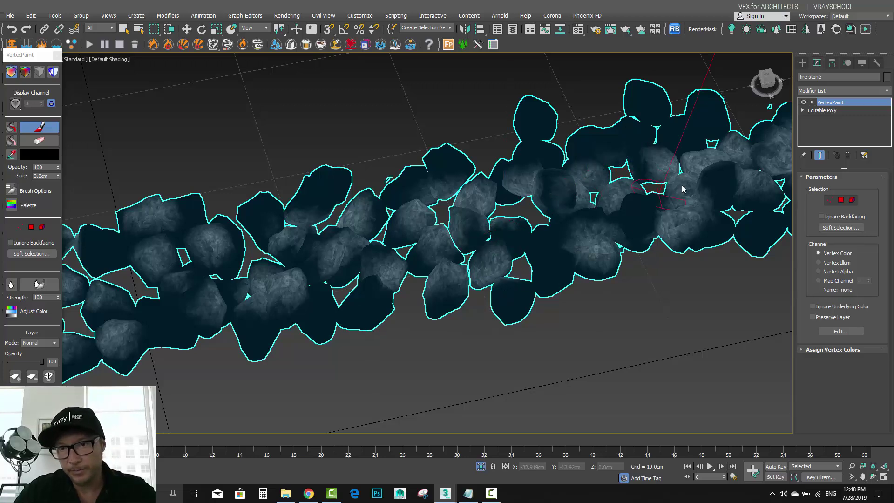
middle_drag(745, 228, 398, 205)
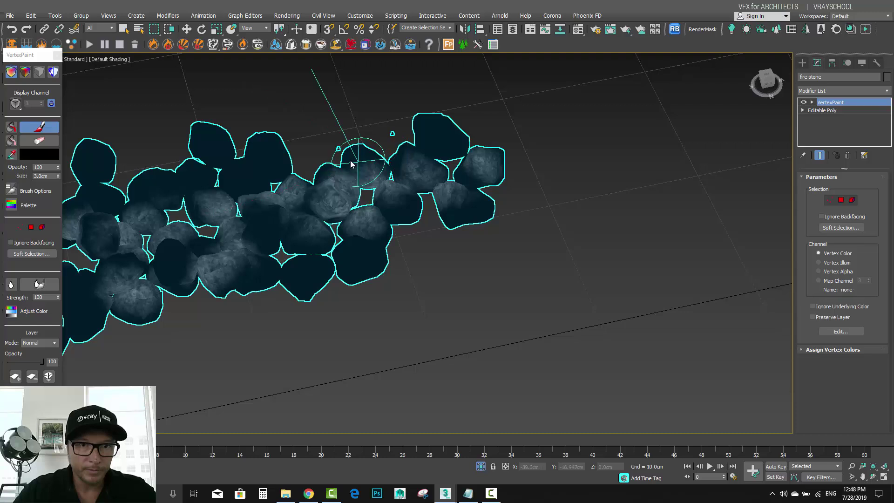
mouse_move(351, 259)
alt+middle_down()
mouse_move(511, 253)
mouse_move(407, 272)
mouse_move(285, 210)
alt+middle_up()
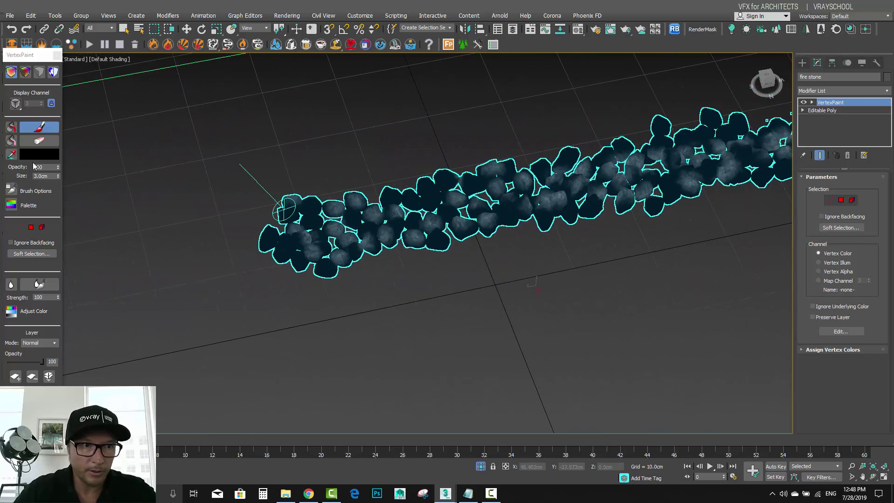
Step: Set the brush back to white and paint additional patches on dark stones along the bed
click(54, 154)
drag(298, 107, 358, 106)
click(342, 141)
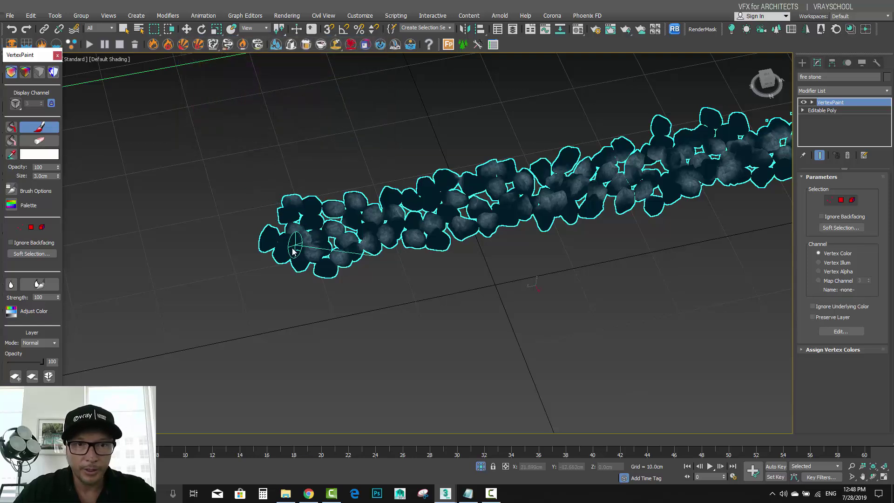
alt+middle_drag(449, 227, 500, 116)
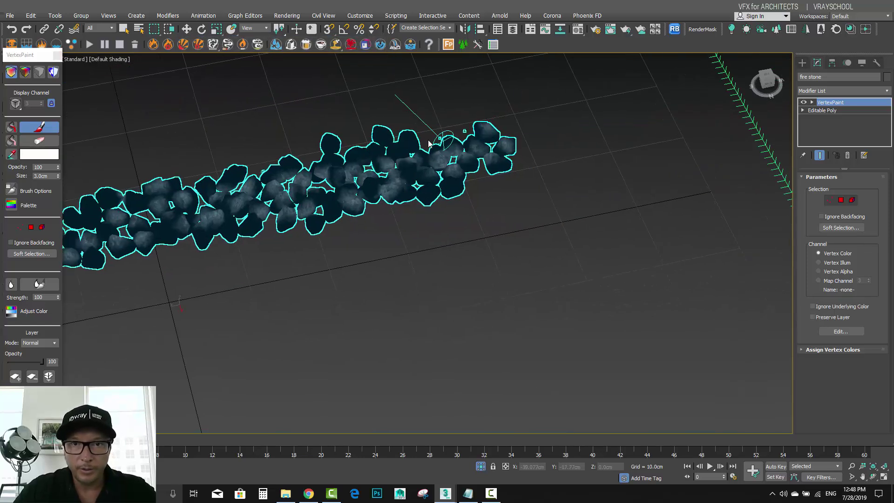
drag(384, 136, 353, 152)
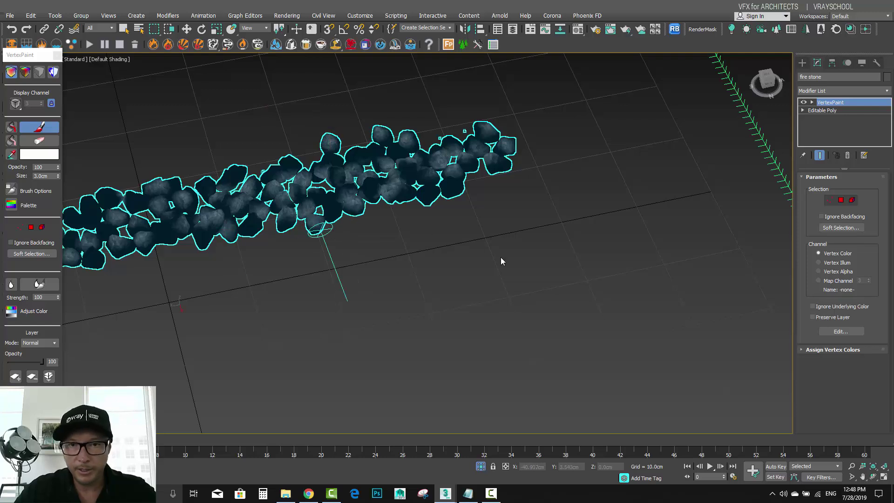
Step: Set the brush colour to black, paint over the white patches on the stones' underside, and leave paint mode
alt+middle_drag(411, 234, 360, 161)
middle_drag(321, 199, 368, 208)
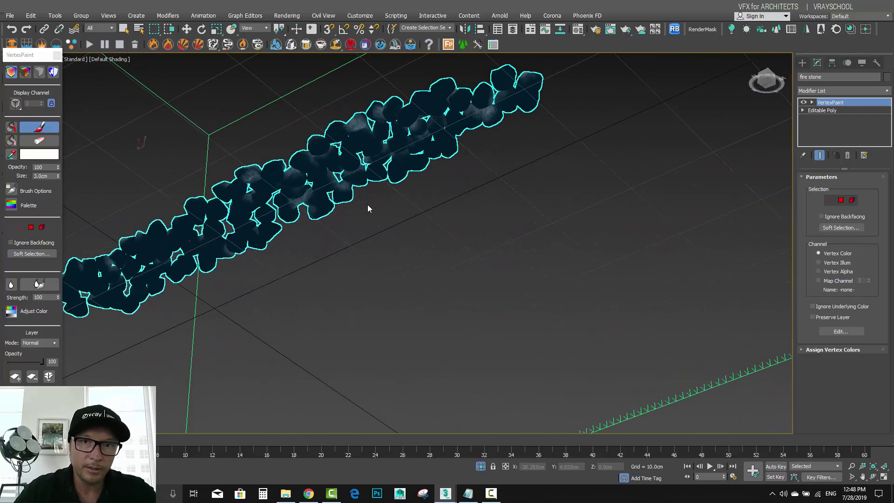
click(39, 154)
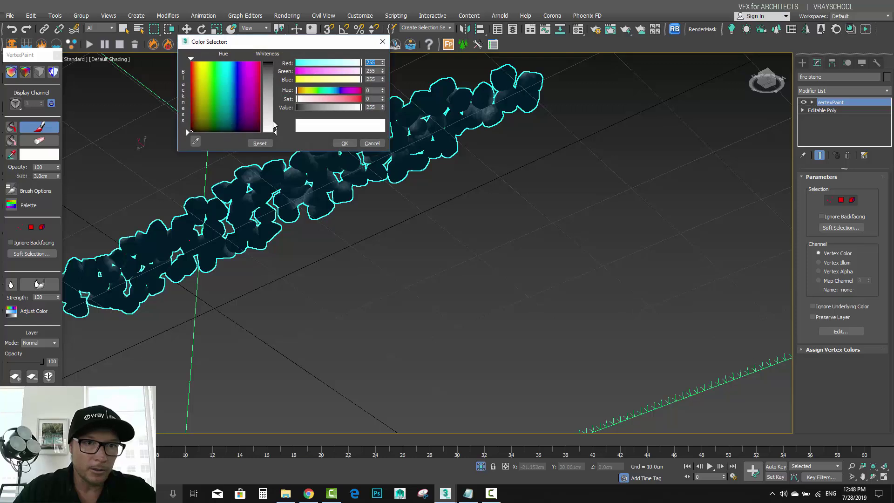
drag(275, 125, 275, 62)
drag(492, 122, 482, 125)
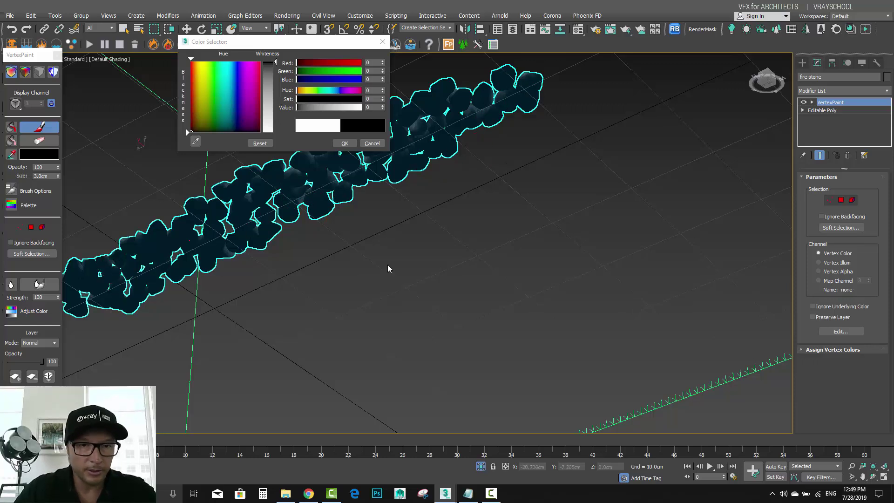
click(352, 142)
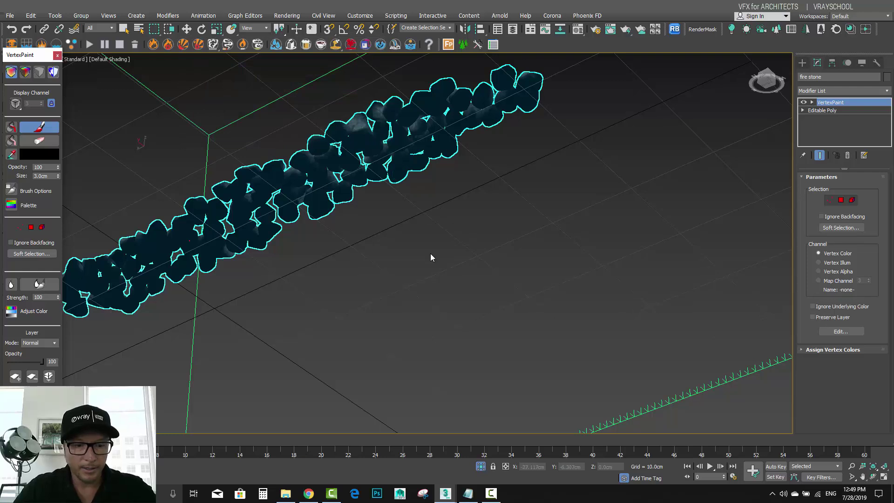
alt+middle_drag(431, 255, 506, 238)
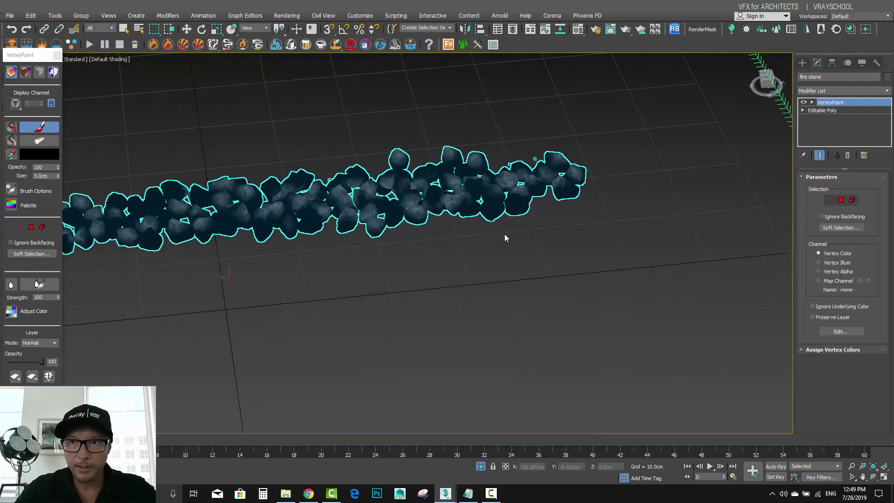
click(124, 29)
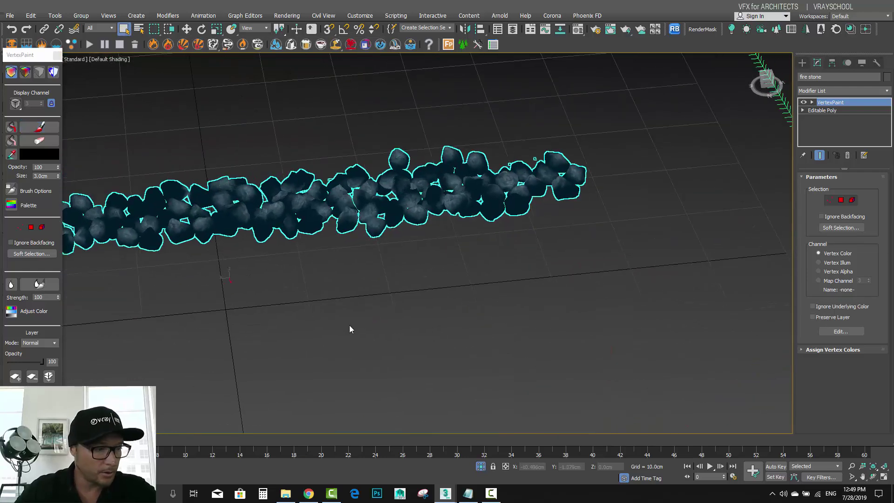
Step: Select the Phoenix FD fire simulator around the stones and set its grid's X size to 80 cells in the front view
middle_drag(347, 351, 466, 346)
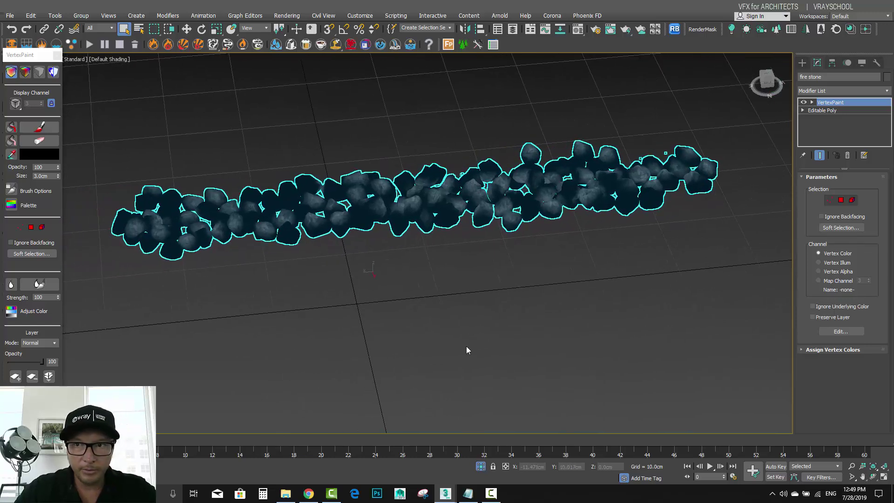
scroll(460, 345, down, 3)
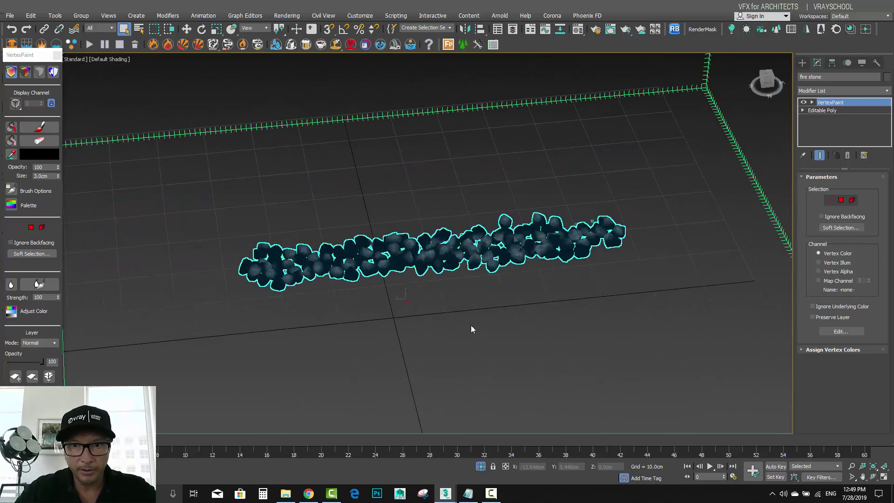
alt+middle_drag(457, 328, 453, 294)
scroll(521, 340, down, 3)
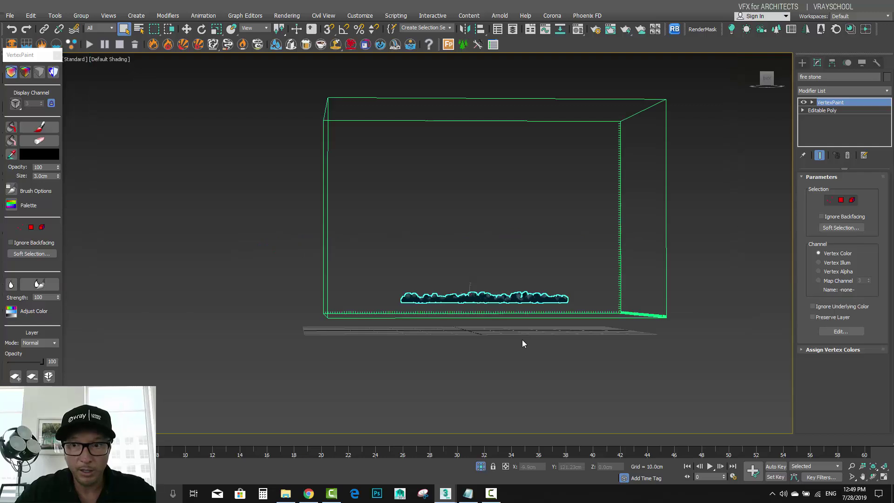
click(629, 319)
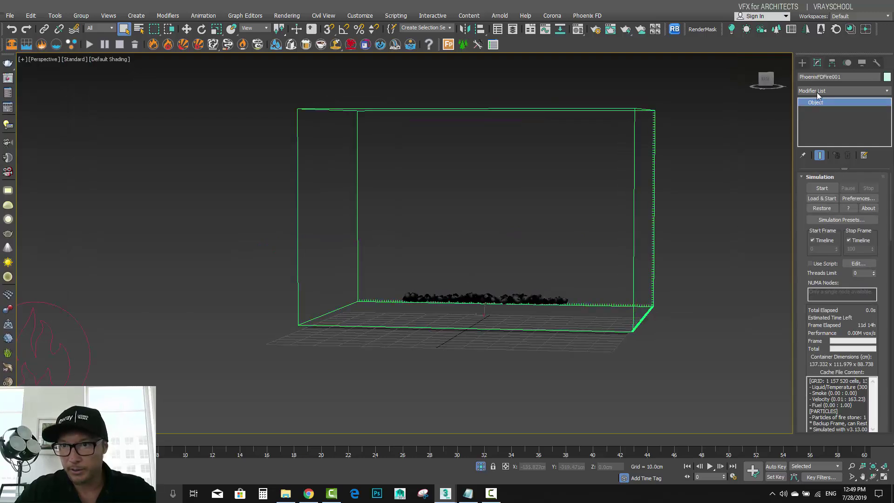
scroll(854, 257, down, 5)
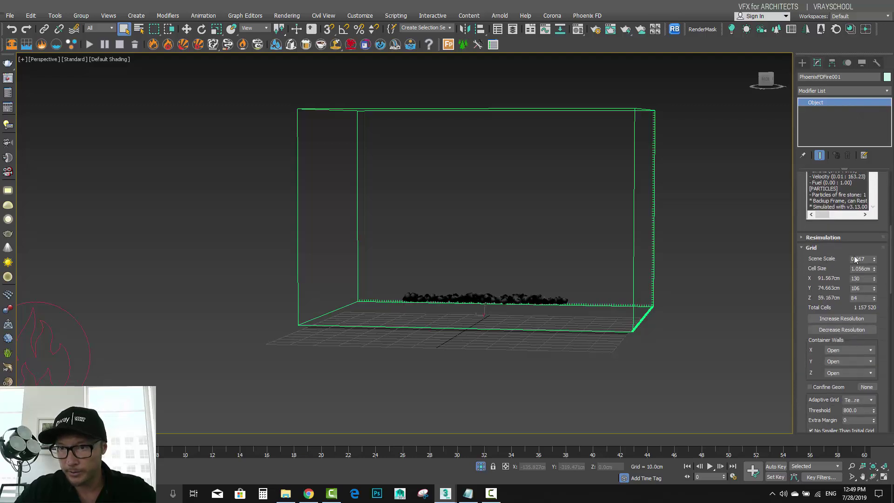
middle_drag(557, 312, 507, 300)
key(f)
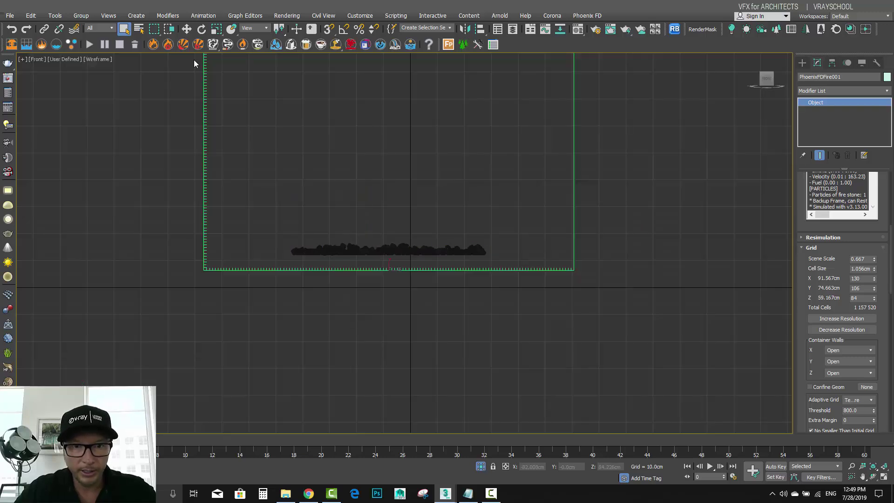
click(187, 29)
middle_drag(559, 265, 579, 276)
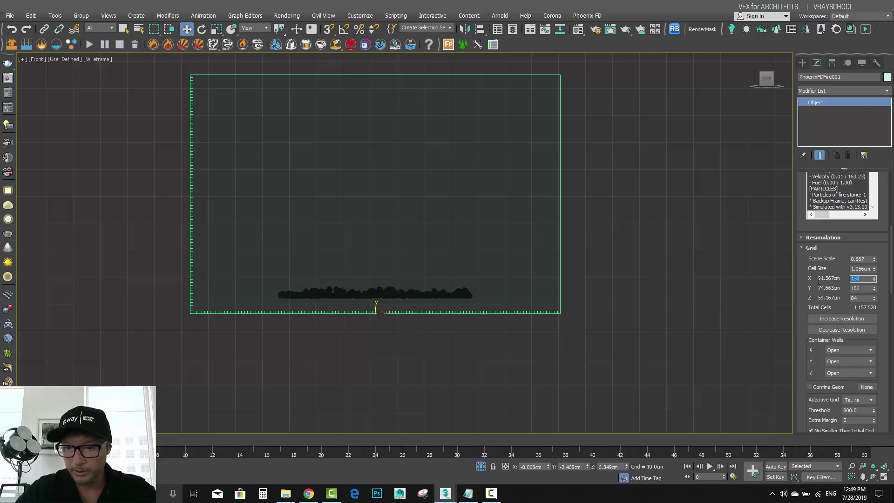
text(80)
key(Return)
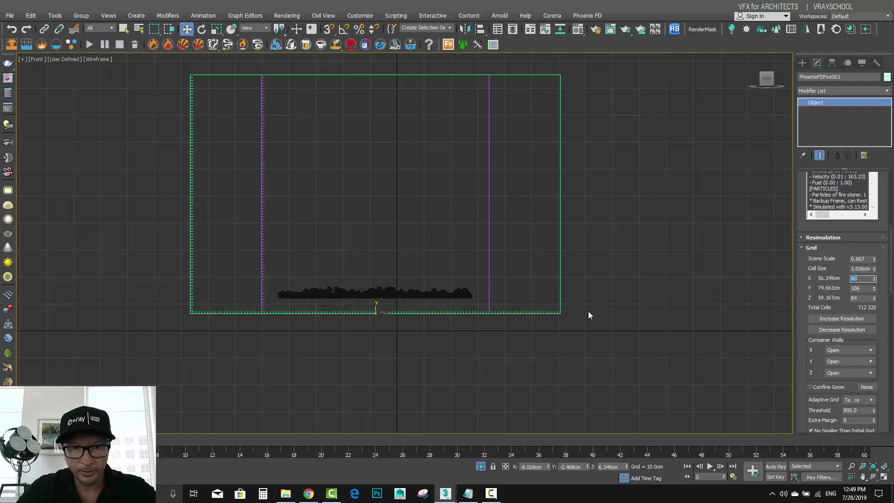
Step: Reduce the simulator grid to 40 cells in Y and 70 cells in Z so it fits closer around the stones
alt+middle_drag(589, 312, 511, 323)
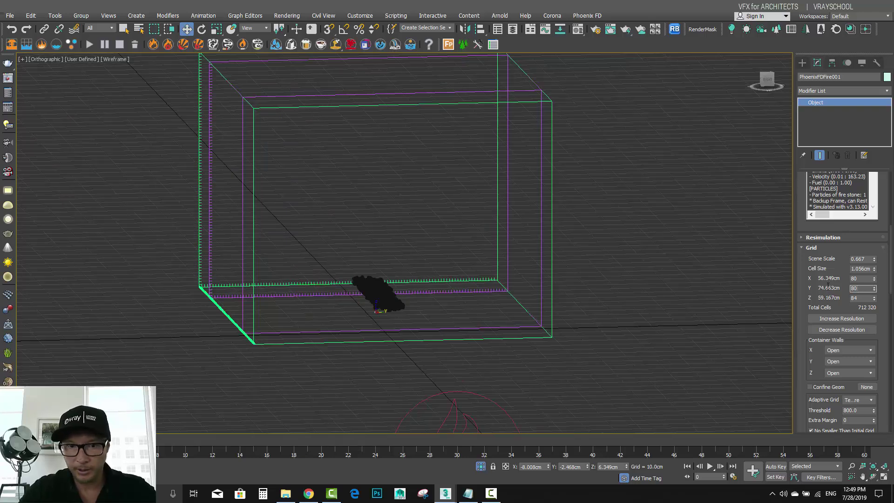
text(80)
key(Return)
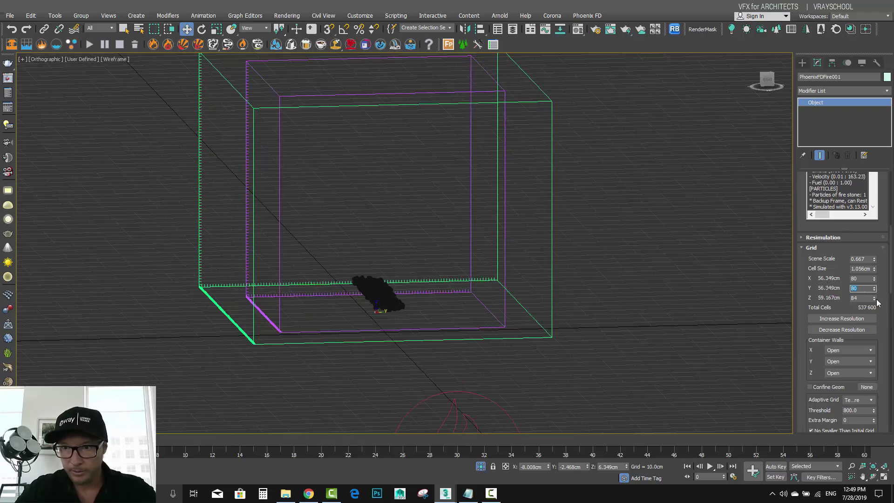
mouse_move(876, 299)
mouse_down()
mouse_move(873, 308)
mouse_move(864, 300)
mouse_up()
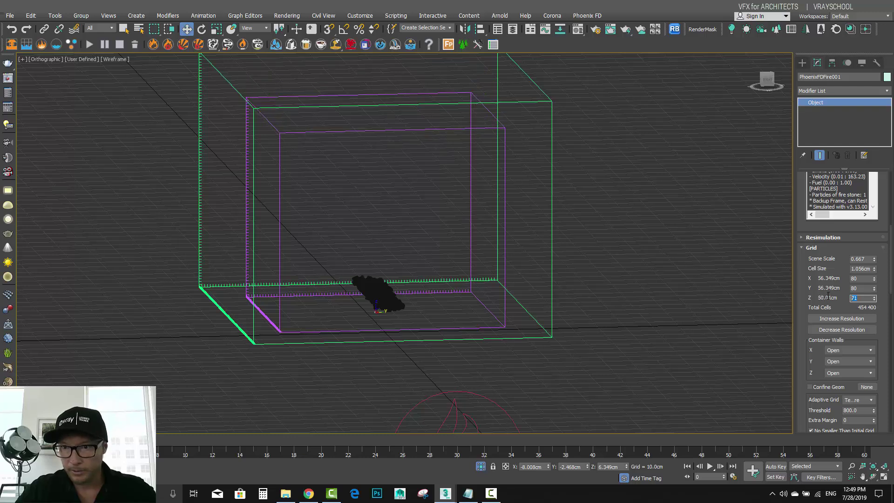
text(70)
key(Return)
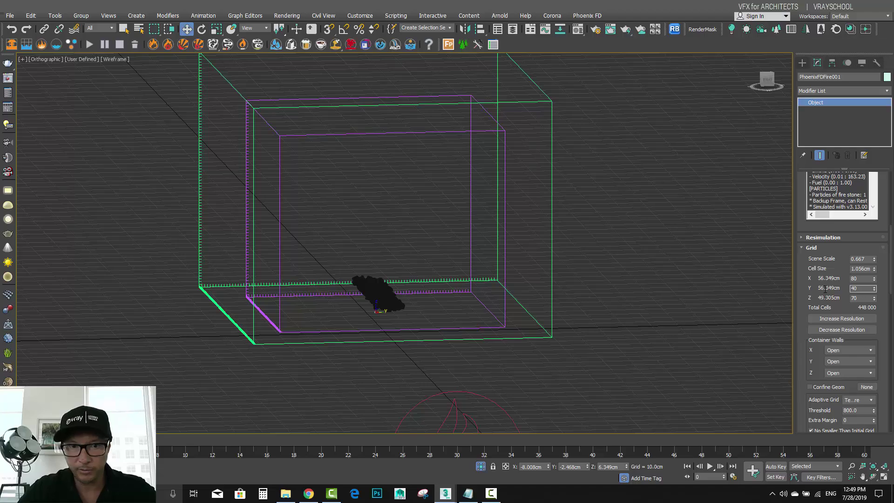
key(Return)
alt+middle_drag(495, 245, 578, 247)
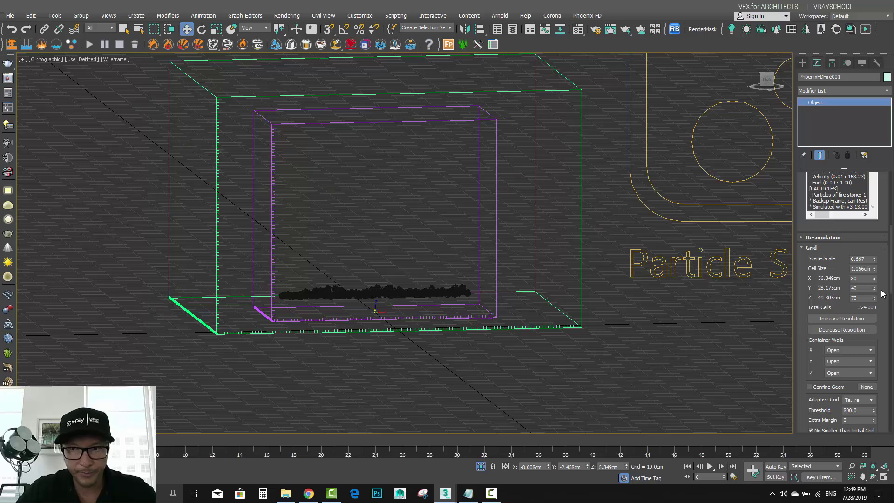
Step: Set the grid's scene scale to 1.5 and the cell size to 0.65 cm
double_click(868, 258)
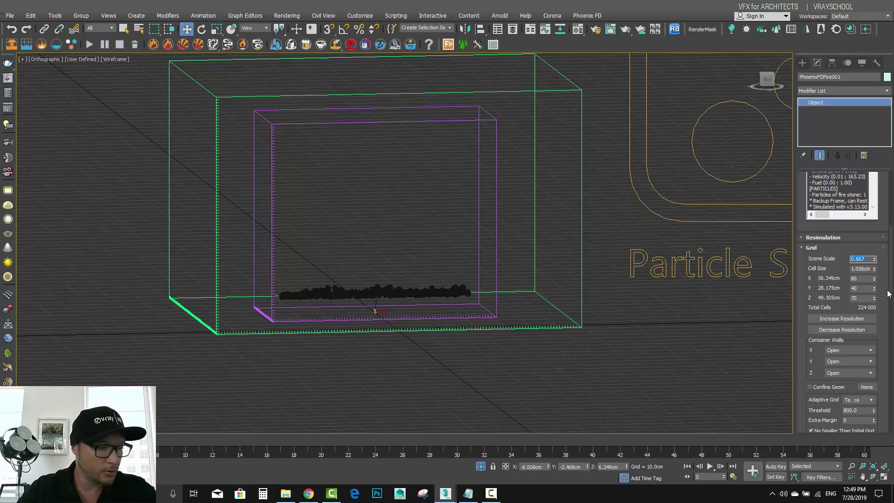
text(1.5)
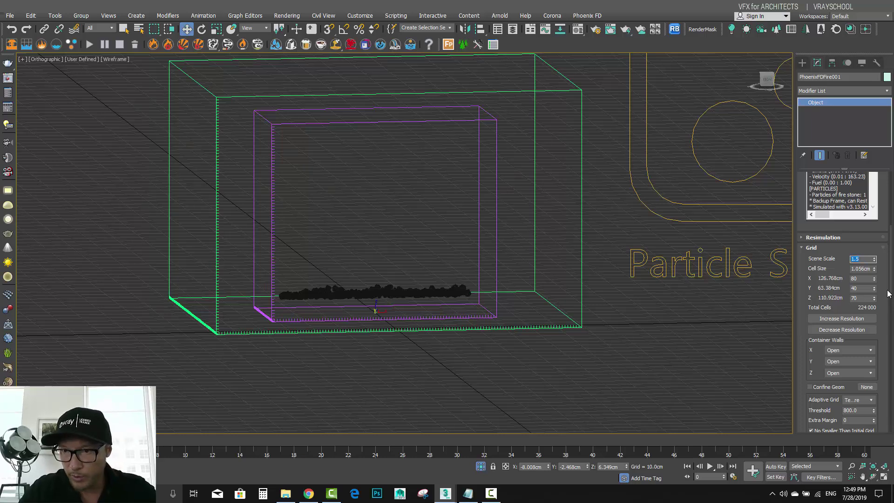
double_click(859, 268)
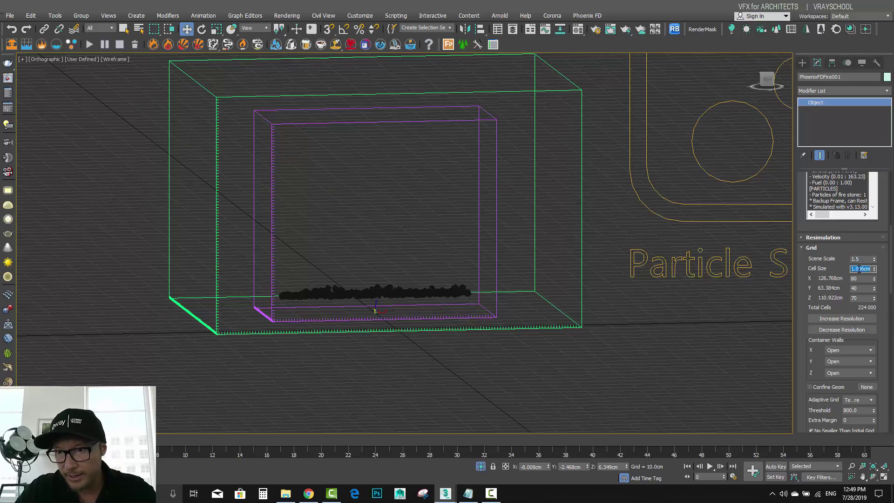
text(.65)
key(Return)
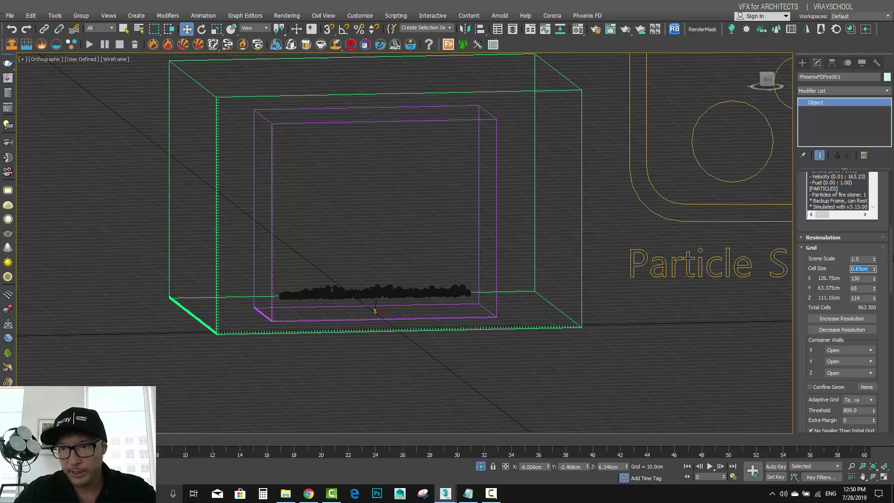
Step: Try a finer cell size of 0.37 cm for the grid and restore it to 0.65 cm
drag(874, 269, 876, 284)
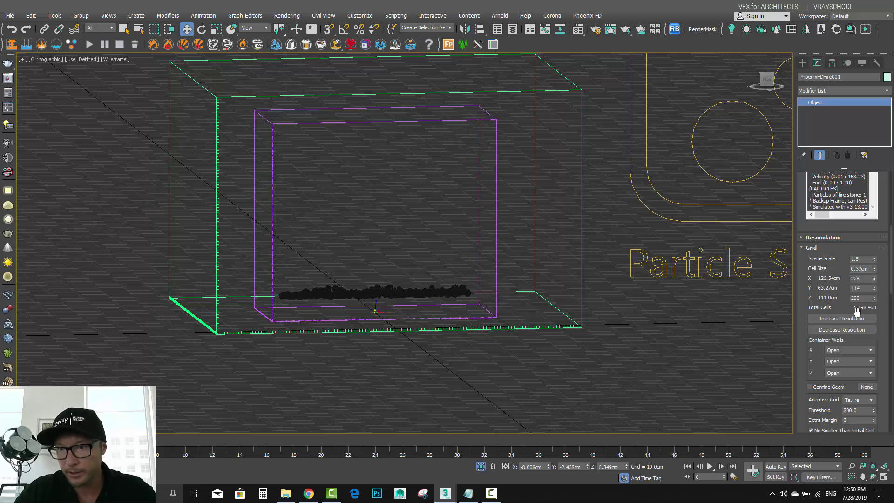
double_click(857, 269)
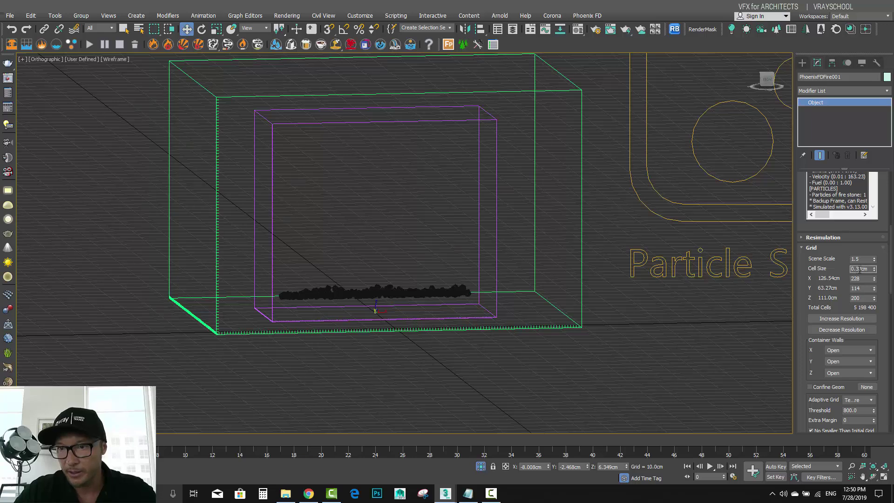
text(0.65)
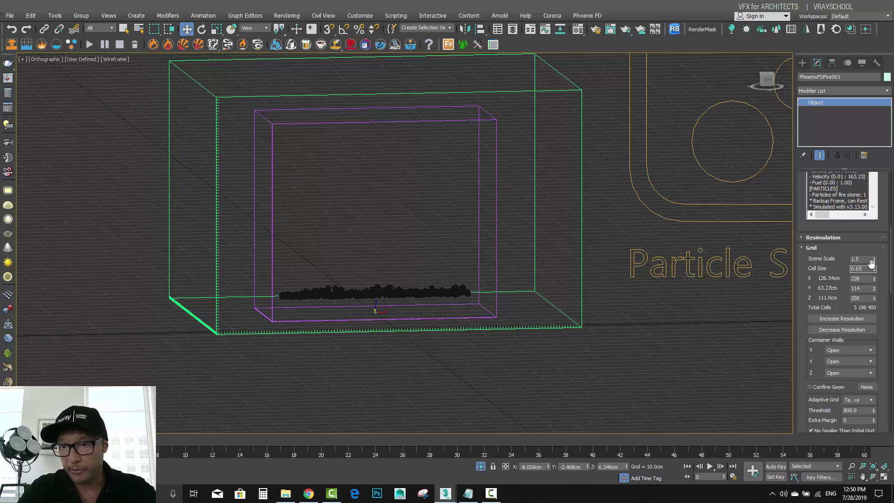
key(Return)
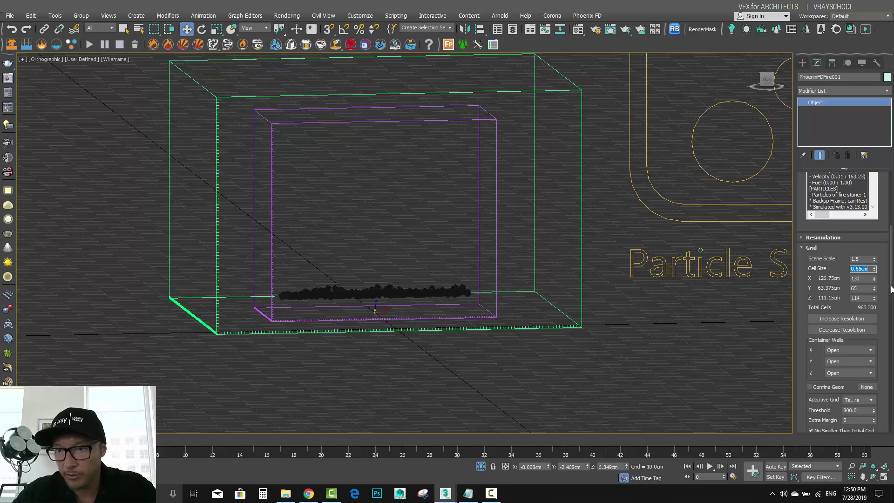
Step: Switch the grid's adaptive mode to Smoke and set the extra margin to 5
scroll(890, 296, down, 2)
scroll(890, 296, up, 1)
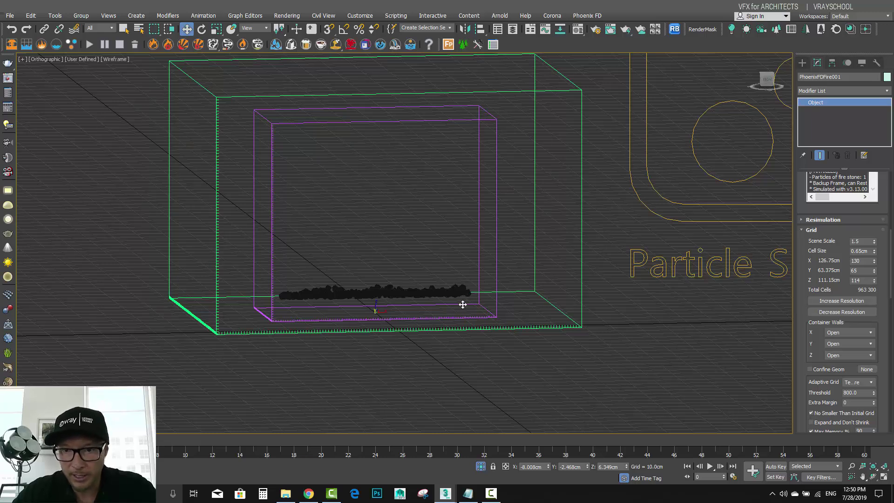
drag(890, 287, 890, 298)
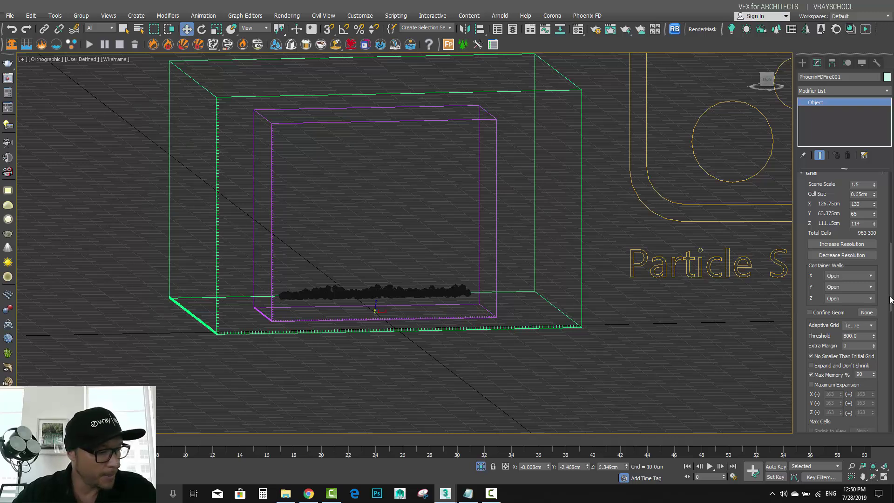
drag(890, 299, 890, 311)
click(869, 276)
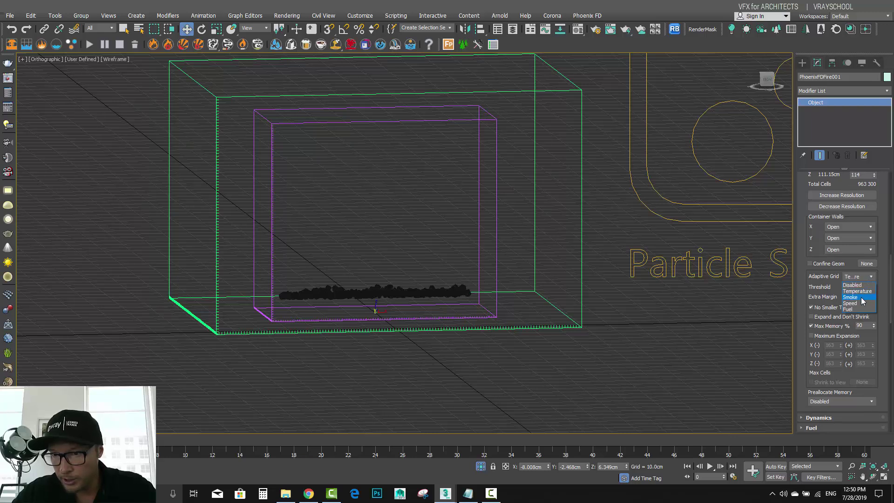
click(861, 297)
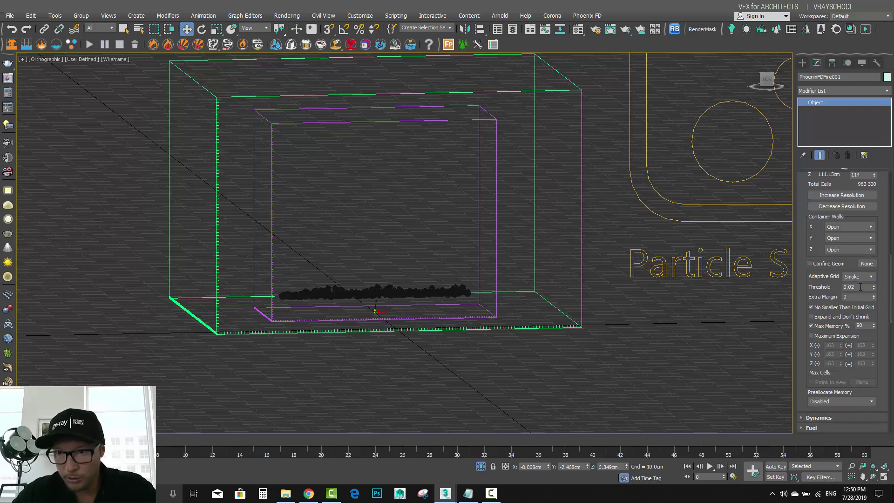
double_click(854, 297)
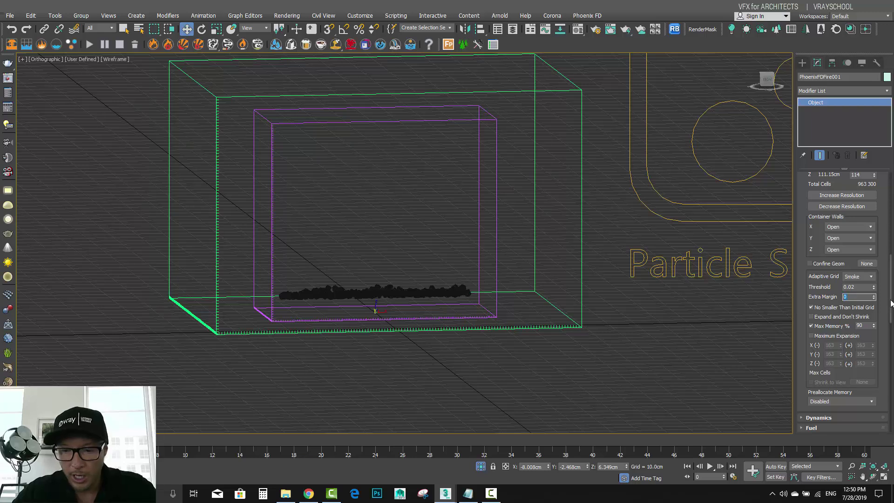
key(Return)
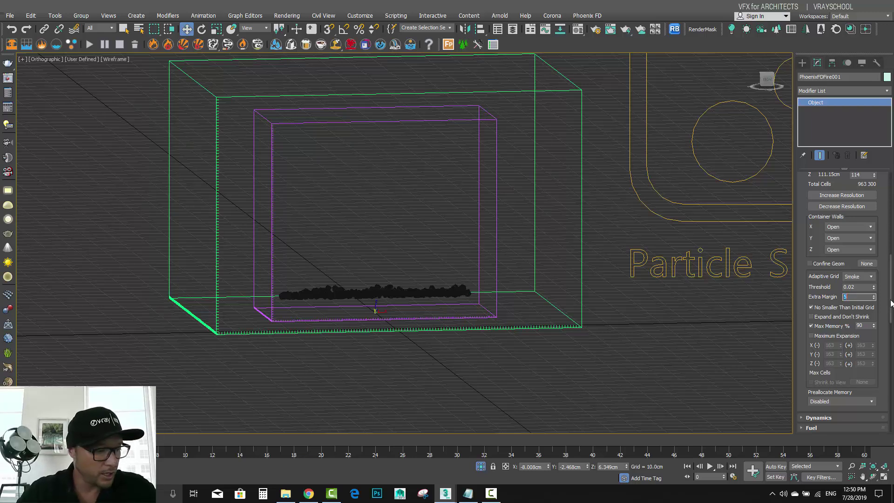
Step: Enable Expand and Don't Shrink and Maximum Expansion for the adaptive grid
click(812, 317)
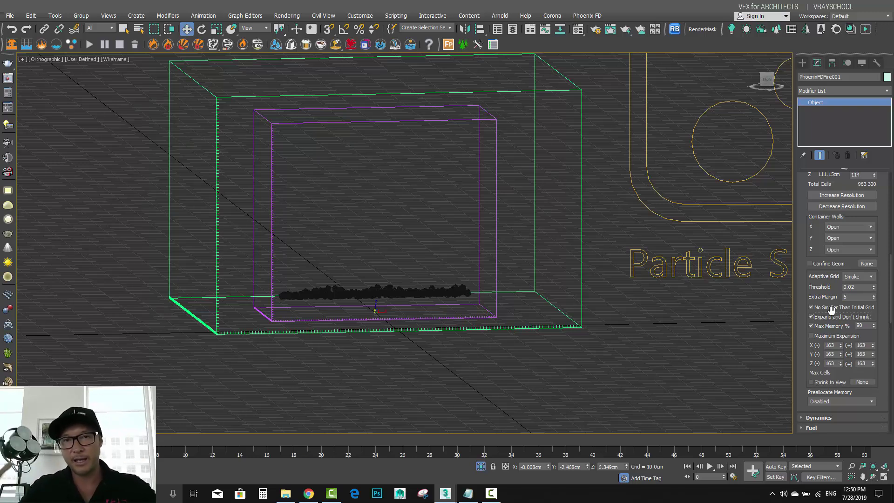
click(811, 336)
scroll(641, 222, down, 2)
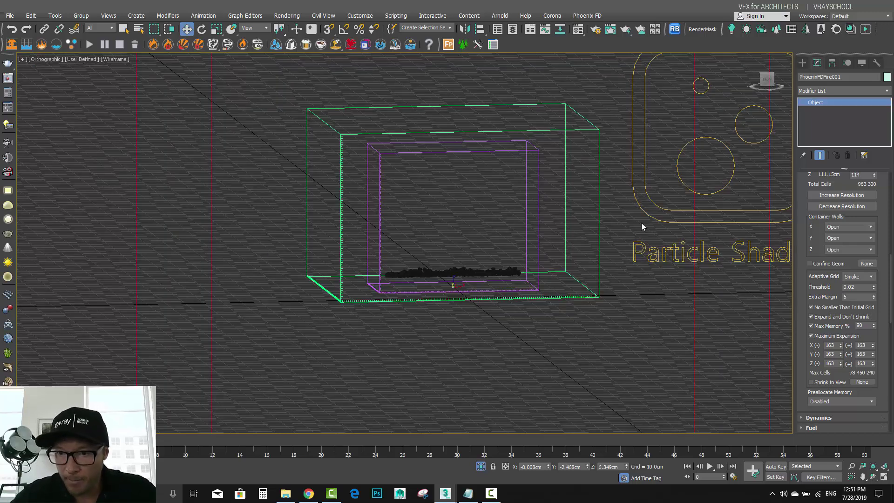
Step: Select the Phoenix FD fire source in the scene and set its outgoing velocity to 400 cm
scroll(649, 245, down, 2)
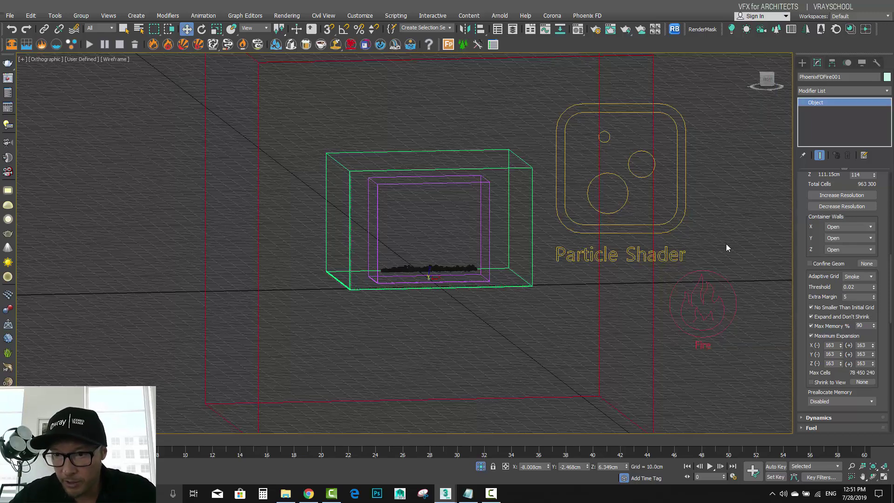
scroll(661, 211, up, 4)
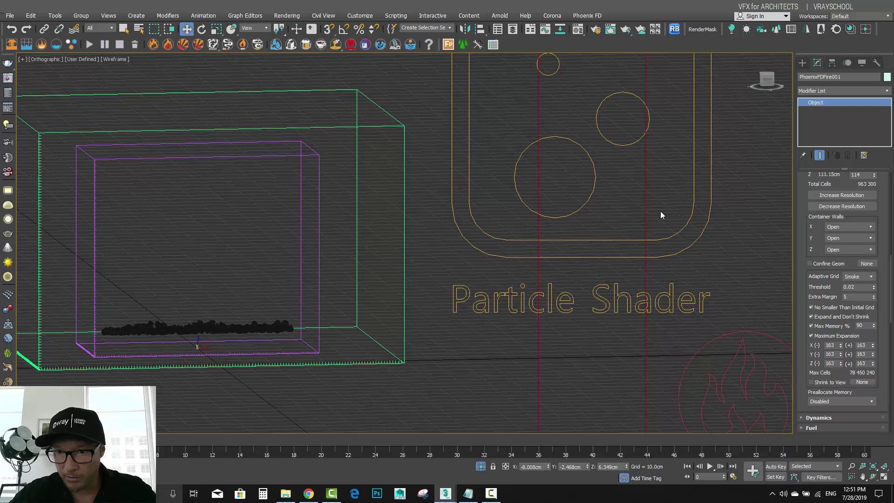
scroll(660, 212, down, 4)
click(703, 283)
drag(890, 276, 885, 202)
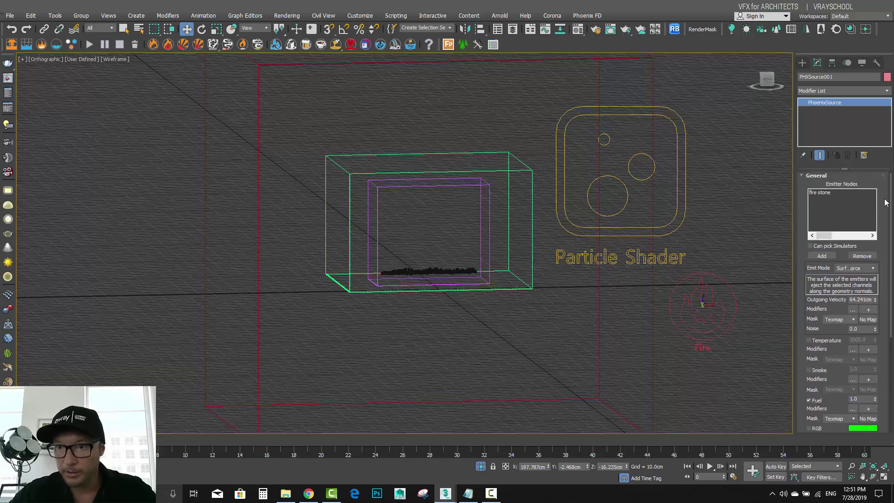
double_click(858, 299)
text(400)
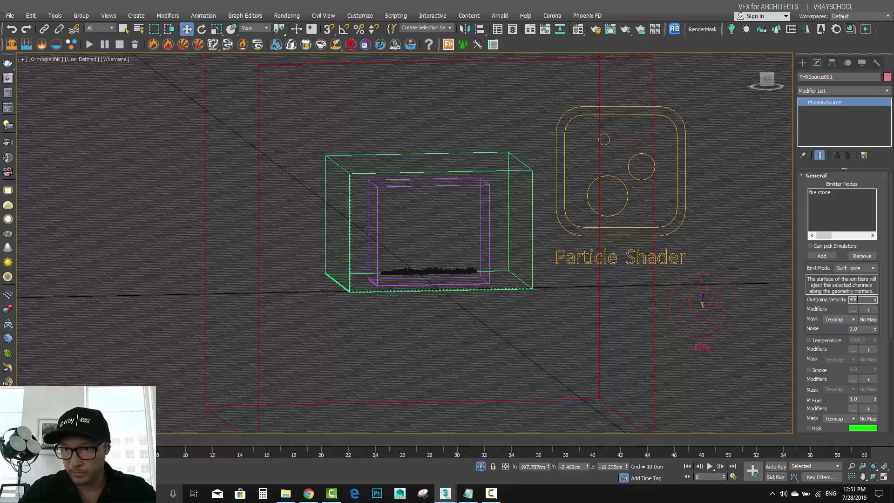
key(Return)
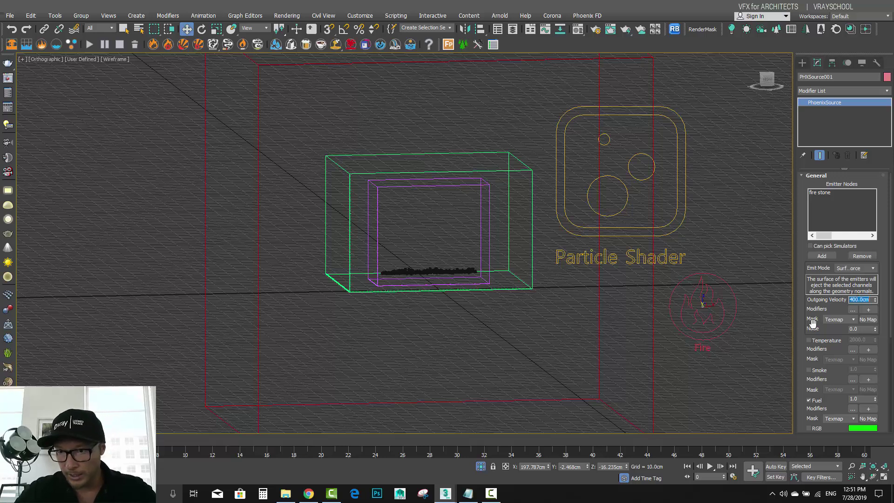
Step: Enable the Temperature and Smoke channels on the fire source and disable its Fuel channel
click(809, 340)
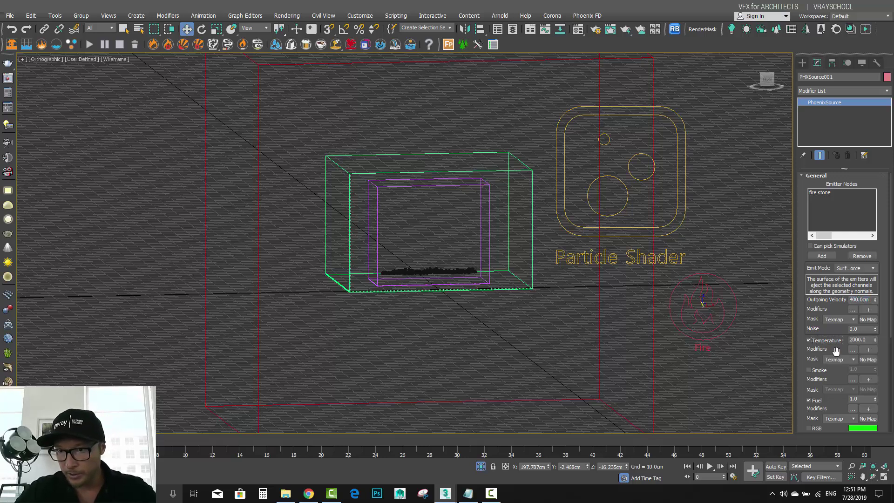
click(808, 370)
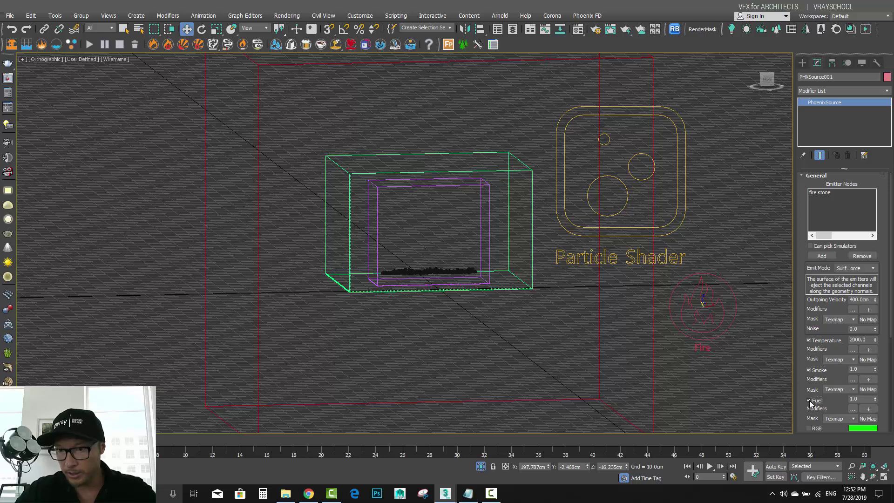
click(809, 400)
Step: Set the source's particle emission to 2.5 and enable exporting the drag particle IDs
drag(890, 326, 891, 413)
double_click(863, 303)
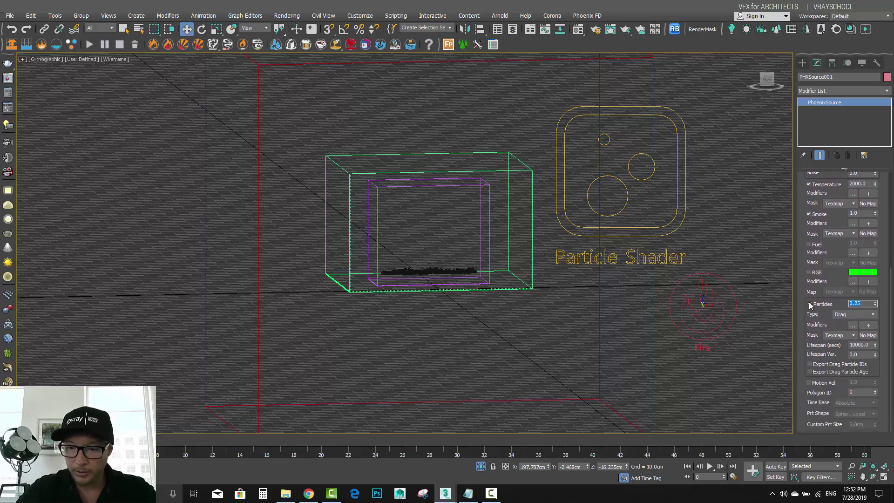
text(2.5)
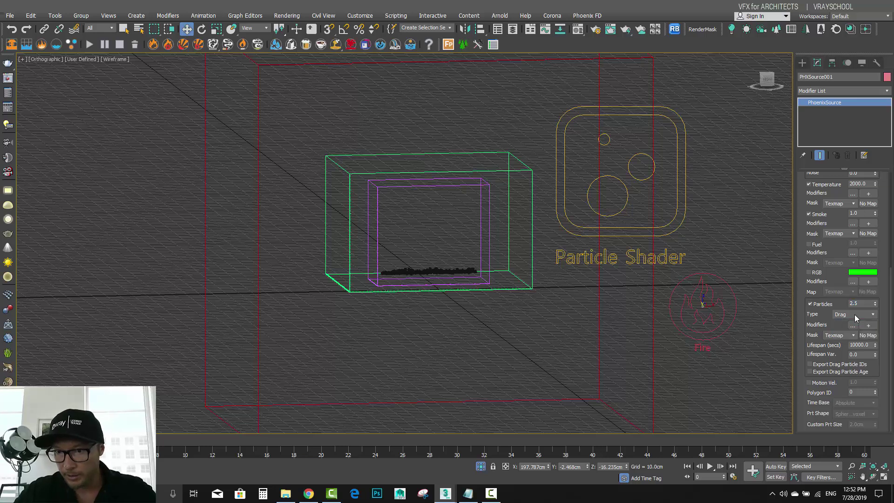
click(810, 365)
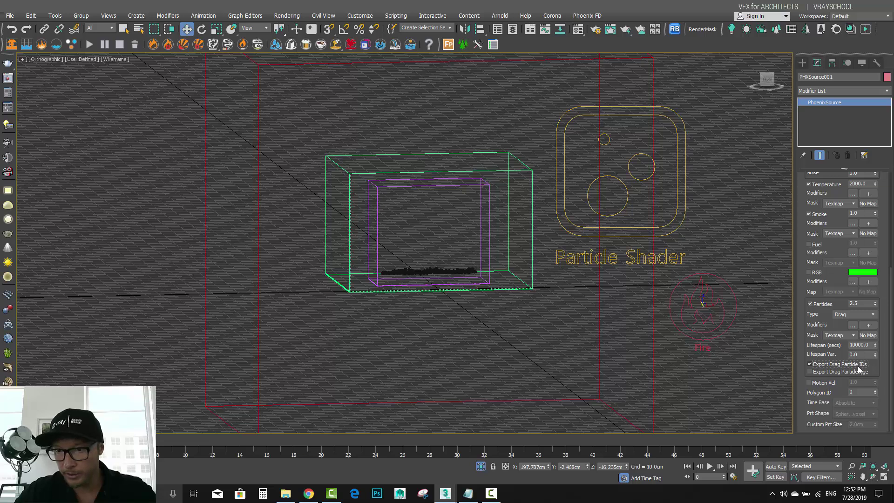
Step: Set the backup interval to 0 in the output settings of the Phoenix FD fire simulator
click(622, 226)
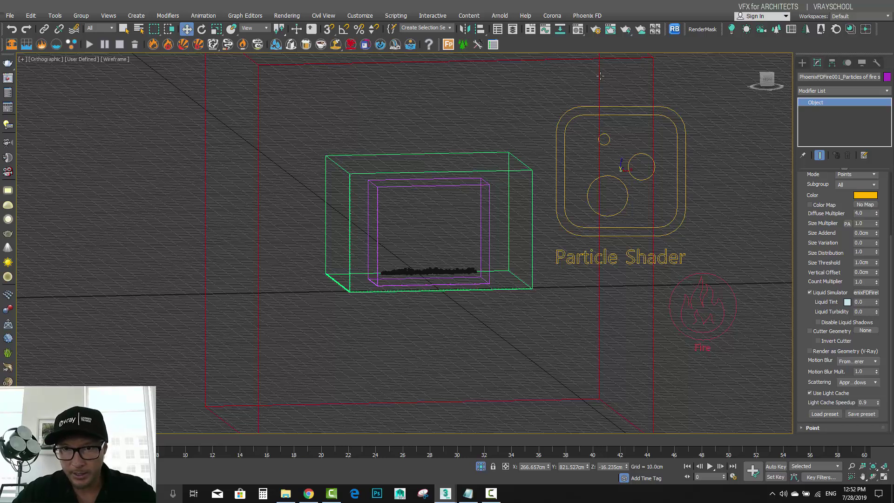
key(ctrl+z)
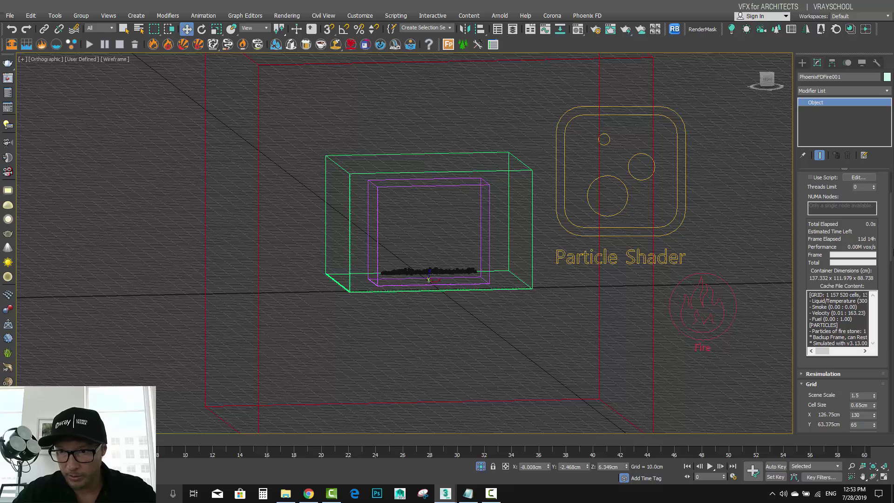
drag(890, 253, 891, 354)
click(812, 297)
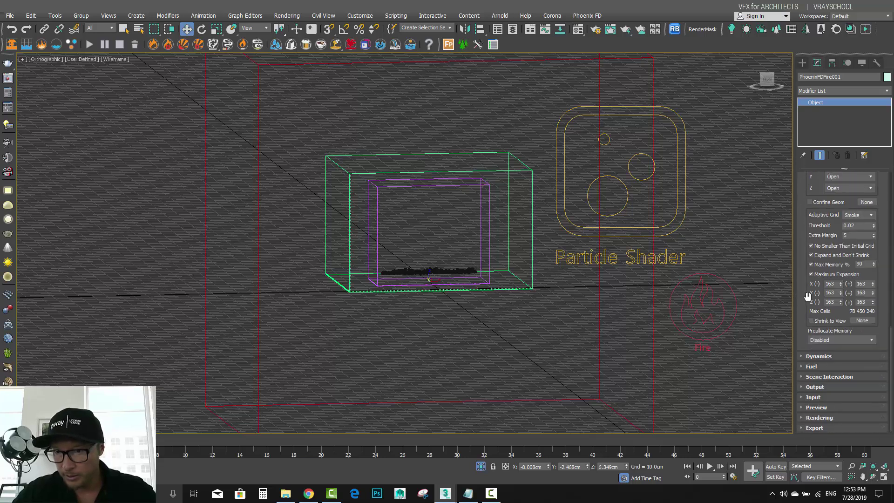
click(823, 387)
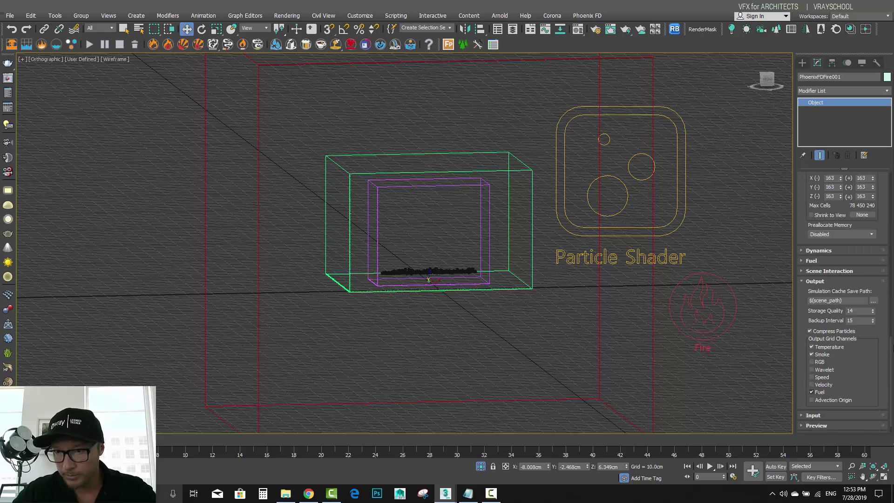
scroll(848, 335, down, 2)
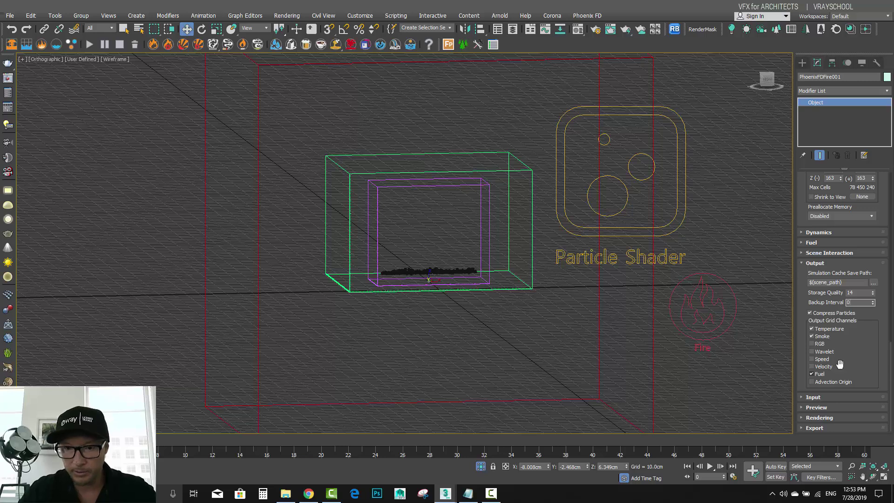
Step: Export Velocity instead of Fuel in the simulator's output grid channels, and disable fuel burning
click(821, 374)
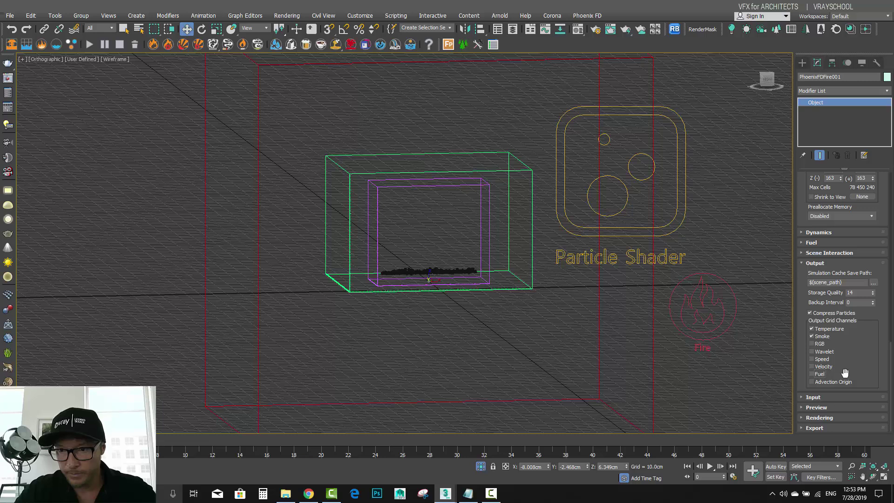
click(826, 366)
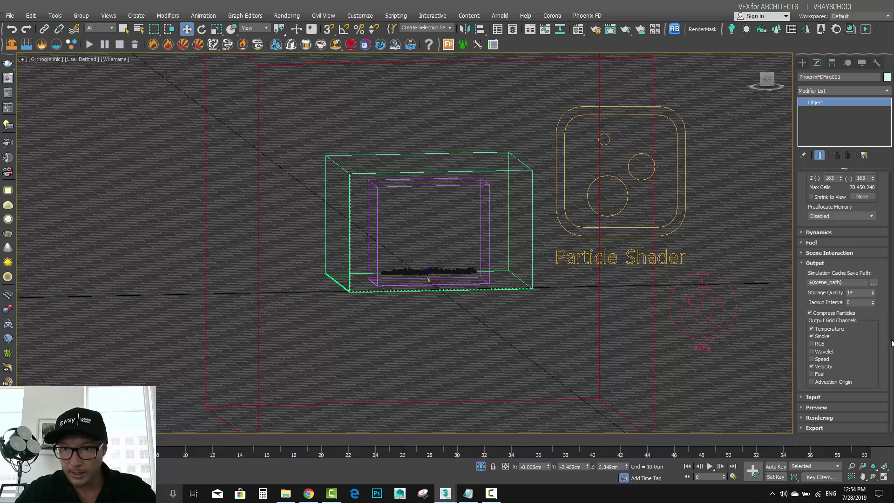
click(811, 244)
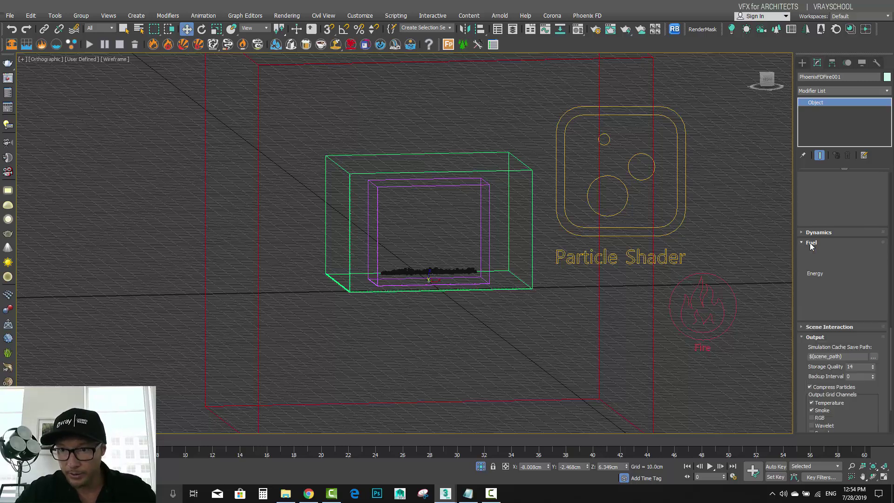
click(809, 254)
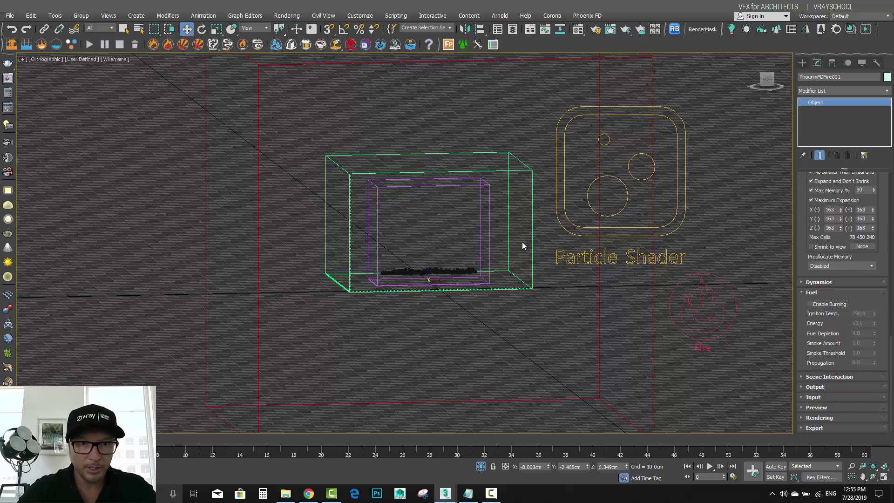
Step: View the scene through the physCam_near camera and run a short test of the fire simulation, stopping it after a few frames
click(62, 69)
mouse_move(104, 67)
click(222, 69)
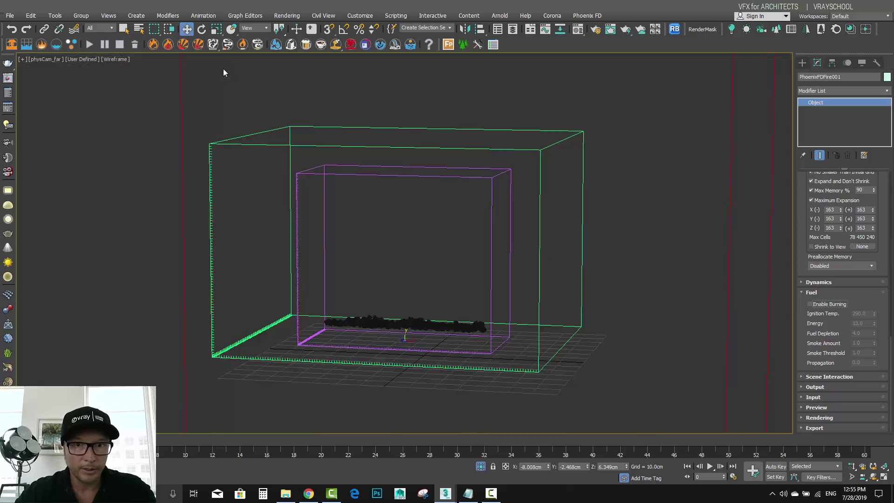
click(51, 59)
mouse_move(89, 68)
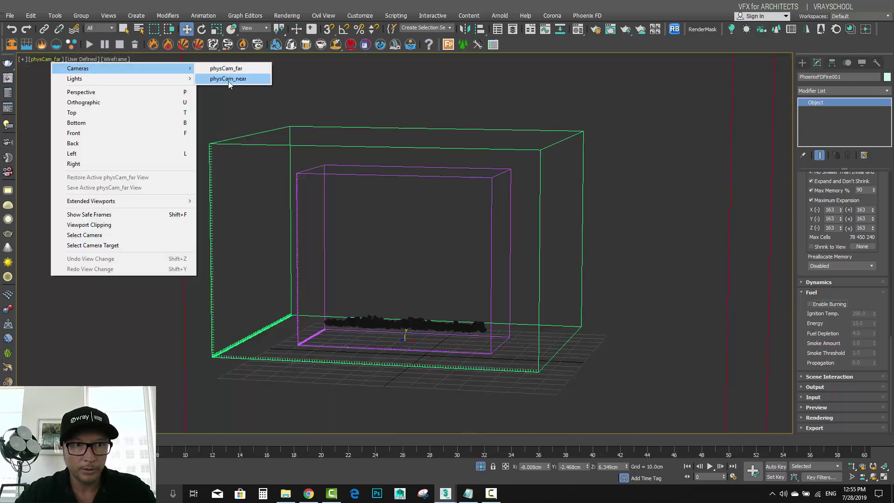
click(245, 80)
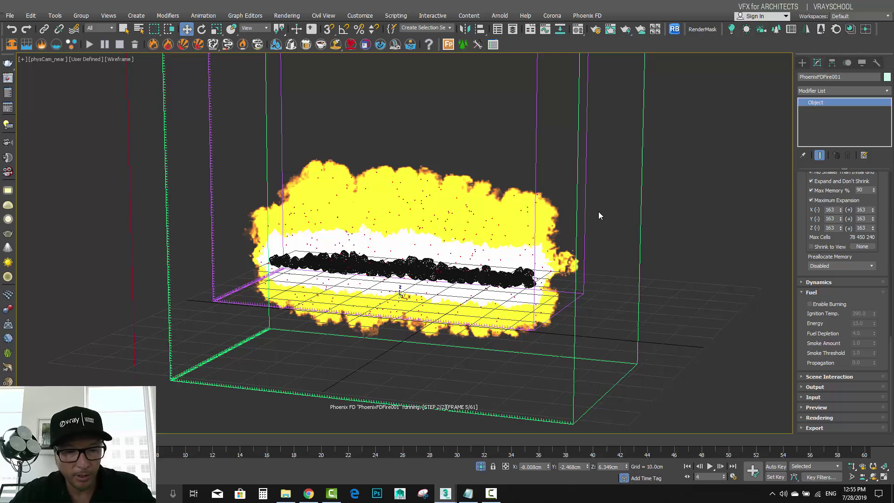
click(121, 45)
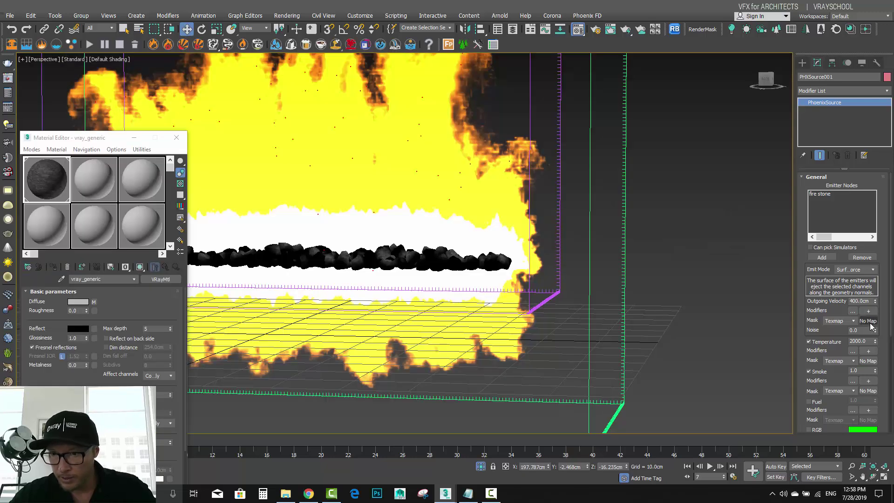
Step: Assign a Vertex Color map as the mask for the fire source's outgoing velocity
click(873, 322)
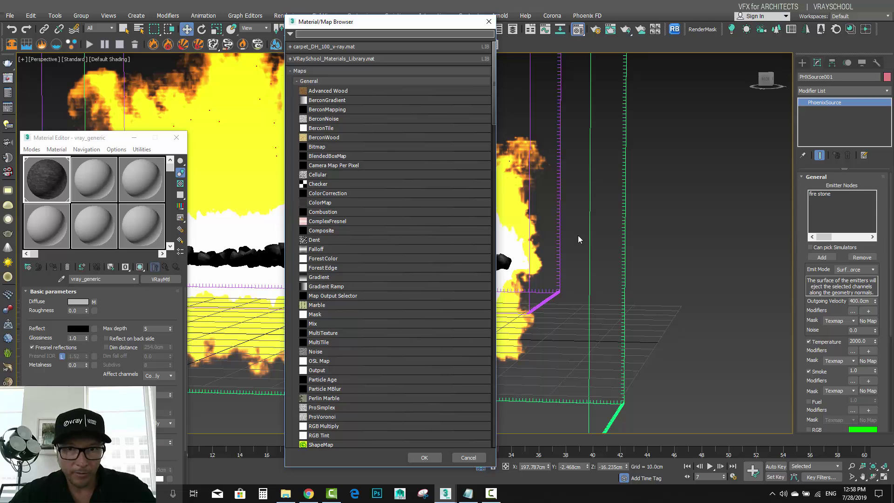
drag(496, 110, 487, 155)
scroll(486, 163, down, 1)
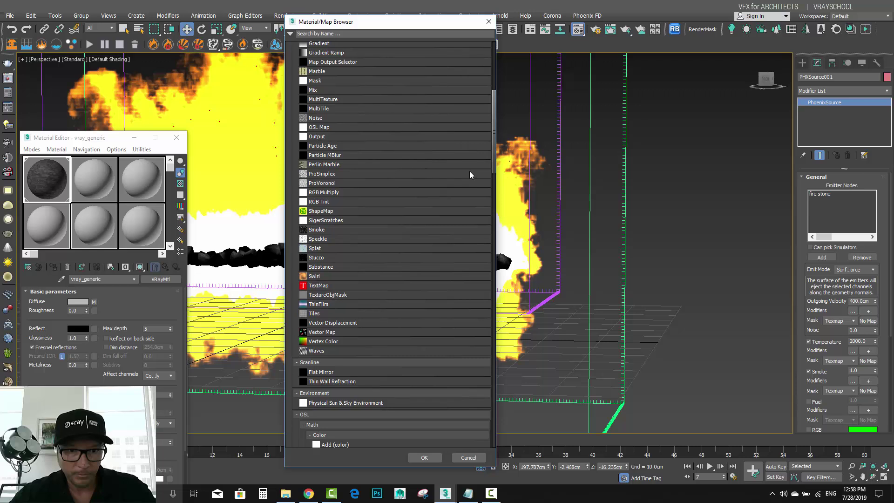
double_click(322, 341)
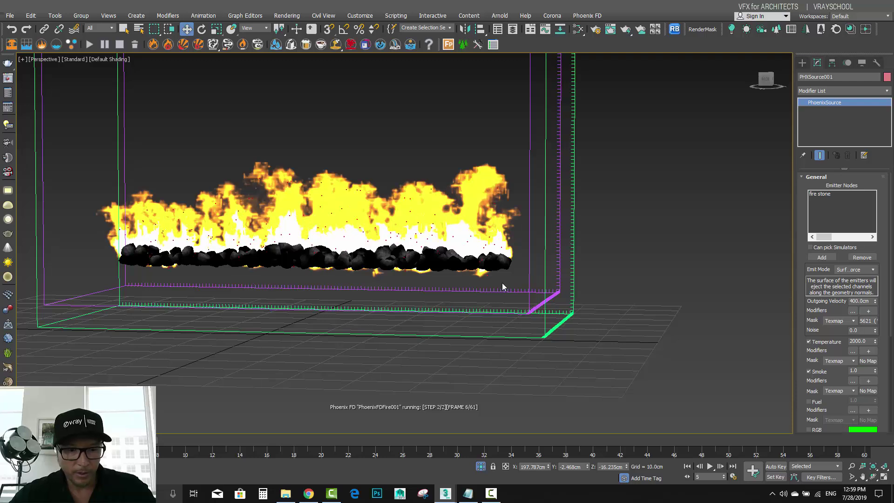
Step: Check the running fire simulation for flames beneath the stones, and select the fire stone object for vertex painting
mouse_move(507, 292)
alt+middle_down()
mouse_move(487, 298)
mouse_move(506, 290)
alt+middle_up()
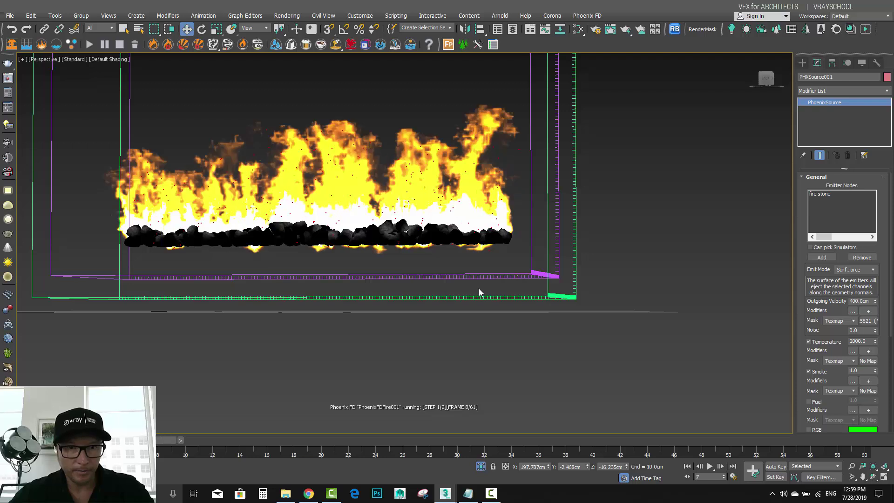
alt+middle_drag(479, 288, 443, 301)
click(303, 259)
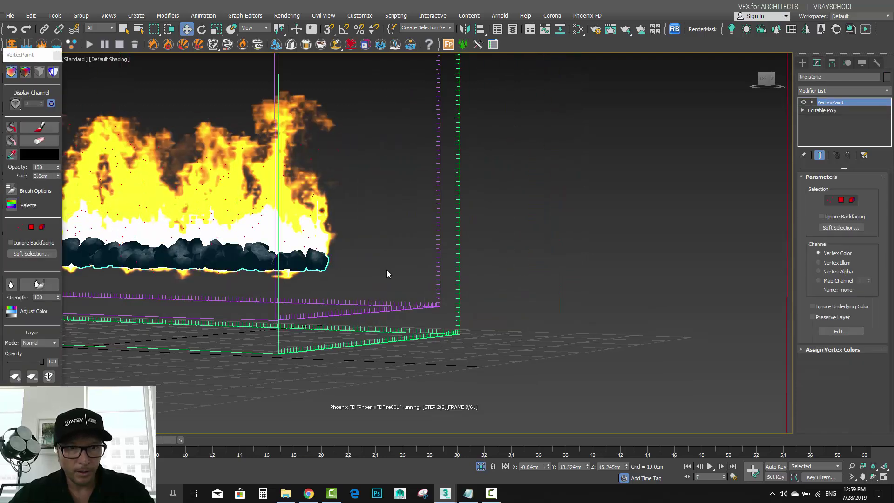
alt+middle_drag(386, 270, 582, 257)
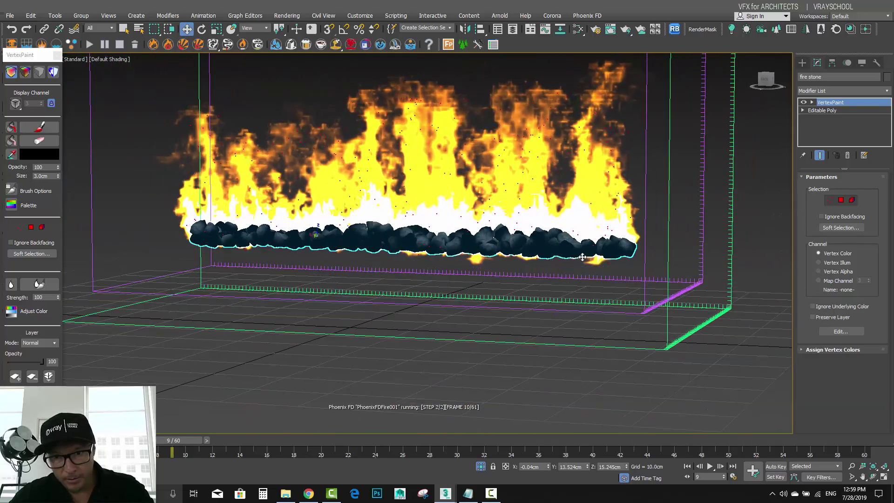
scroll(561, 264, up, 4)
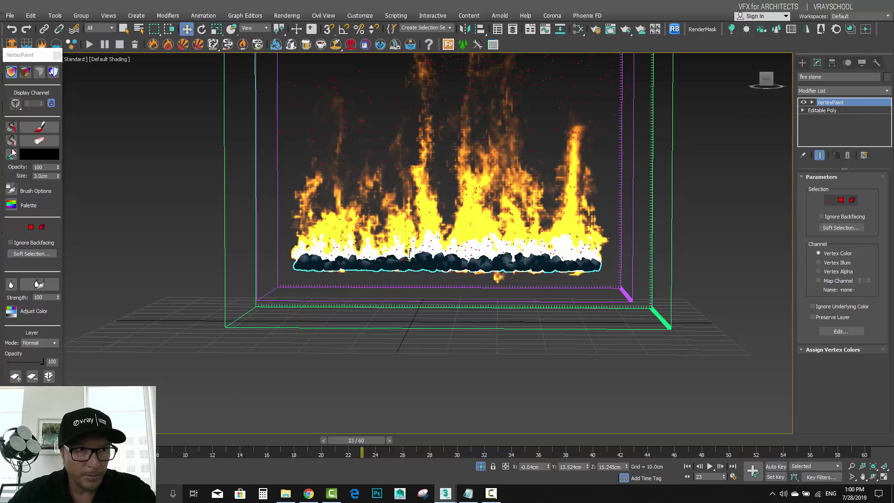
Step: Paint the lower part of the fire stones black along the back side with the 3.0 cm vertex paint brush
click(40, 127)
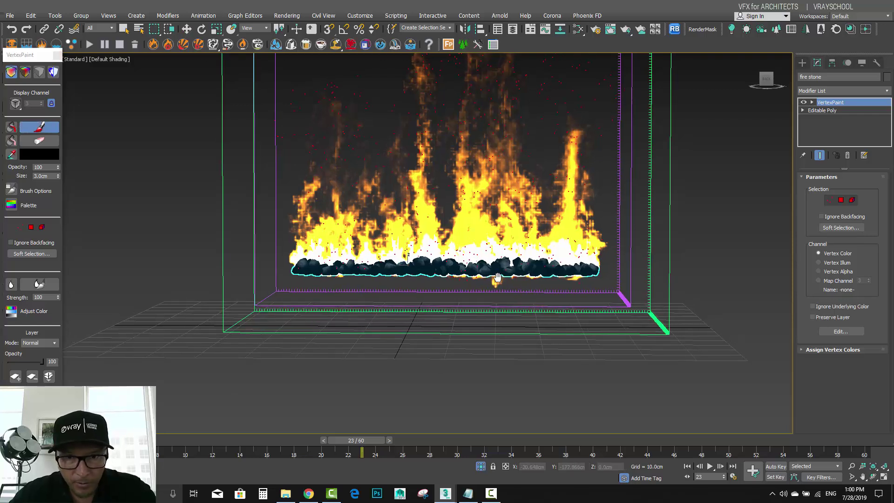
scroll(494, 282, up, 5)
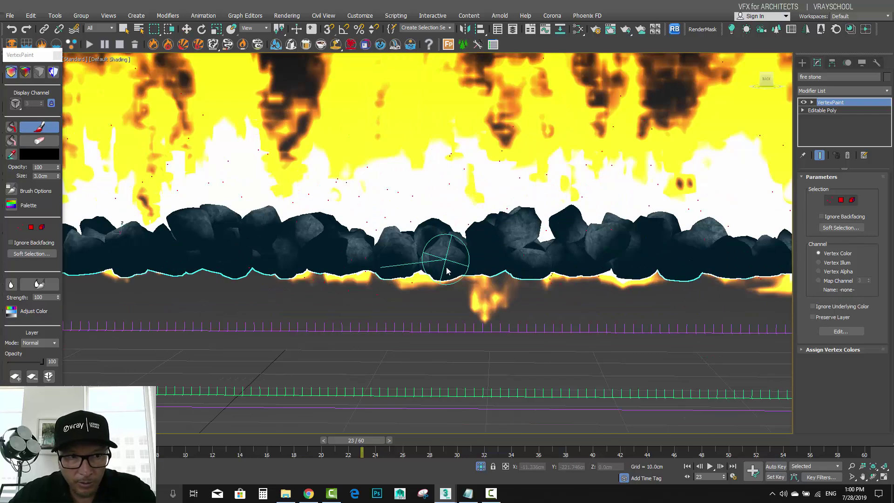
mouse_move(447, 268)
mouse_down()
mouse_move(553, 268)
mouse_move(540, 260)
mouse_move(615, 269)
mouse_up()
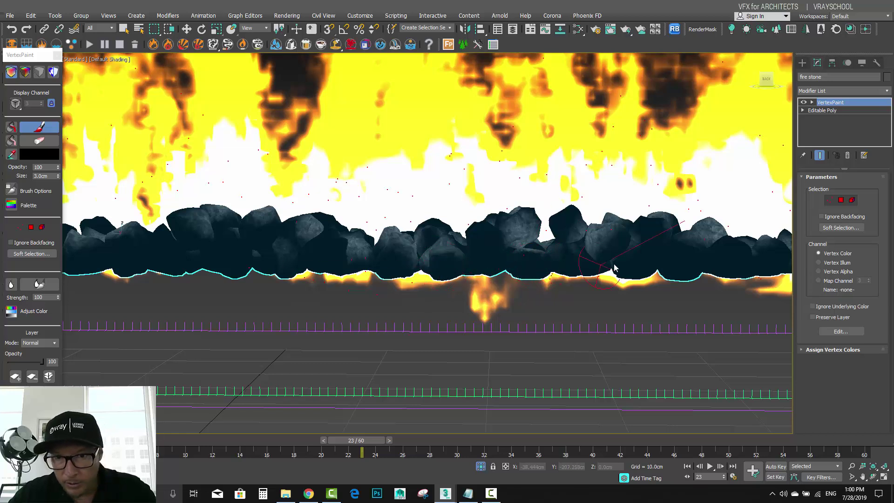
mouse_move(760, 274)
mouse_down()
mouse_move(688, 261)
mouse_move(116, 260)
mouse_move(200, 255)
mouse_up()
middle_drag(200, 256, 683, 281)
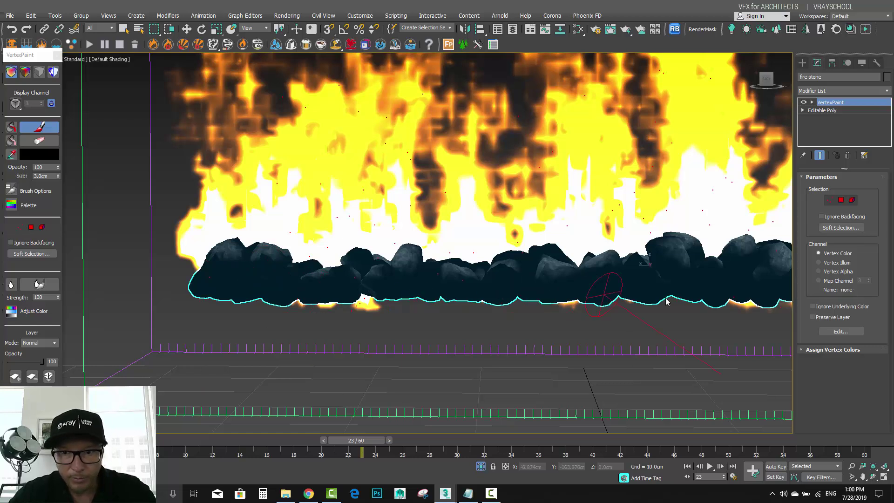
mouse_move(567, 297)
alt+middle_down()
mouse_move(442, 285)
mouse_move(559, 289)
mouse_move(523, 292)
mouse_move(564, 265)
alt+middle_up()
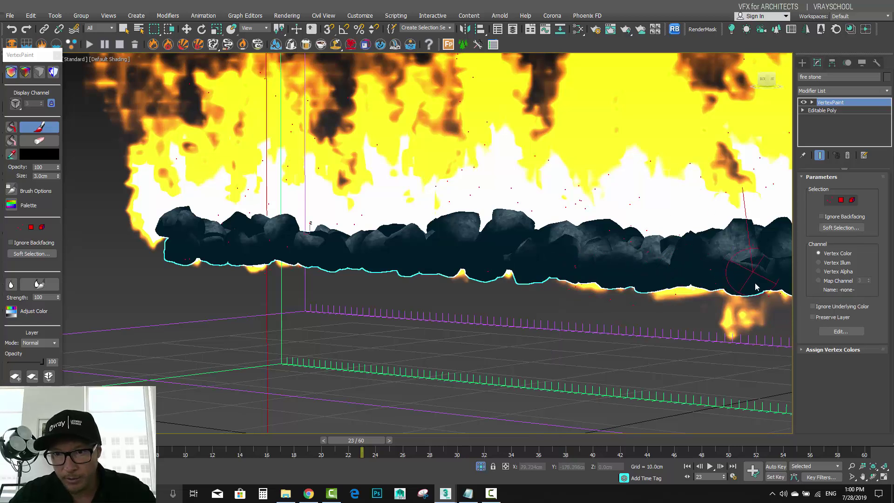
mouse_move(754, 279)
alt+middle_down()
mouse_move(447, 262)
mouse_move(501, 259)
alt+middle_up()
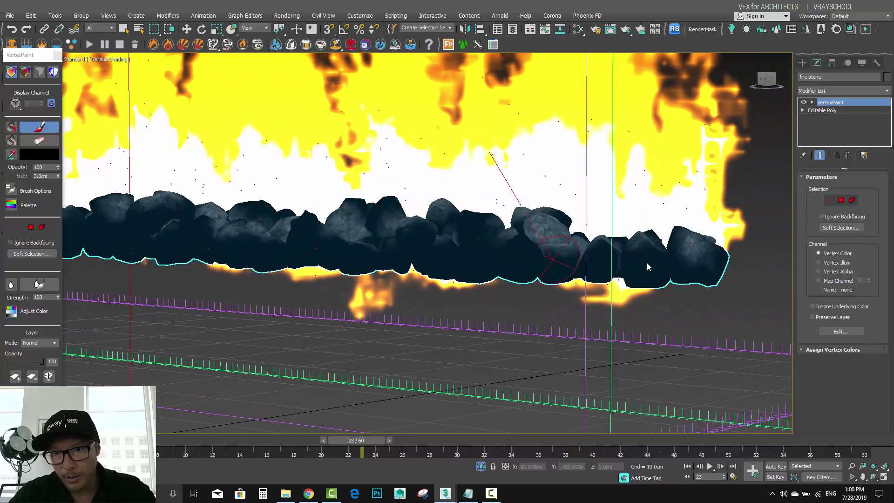
Step: Continue the black vertex paint along the lower front side of the fire stones, from one end to the other
mouse_move(709, 291)
alt+middle_down()
mouse_move(475, 300)
mouse_move(534, 281)
mouse_move(473, 254)
alt+middle_up()
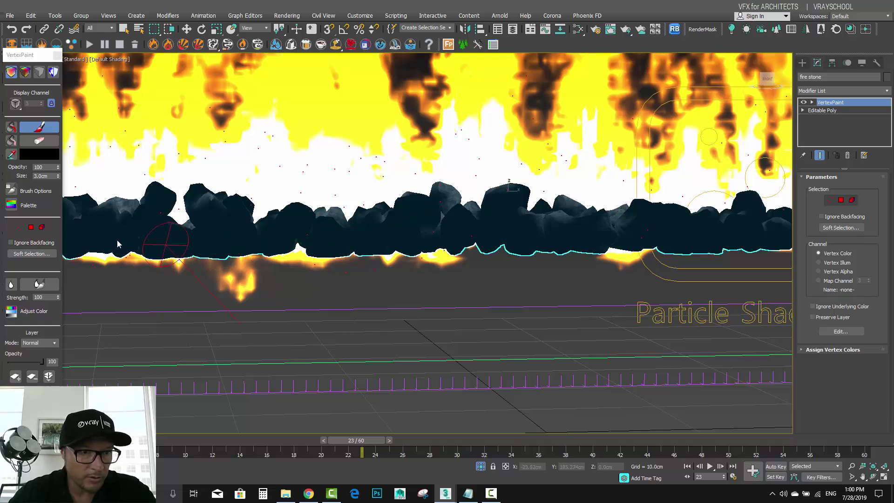
middle_drag(76, 234, 400, 255)
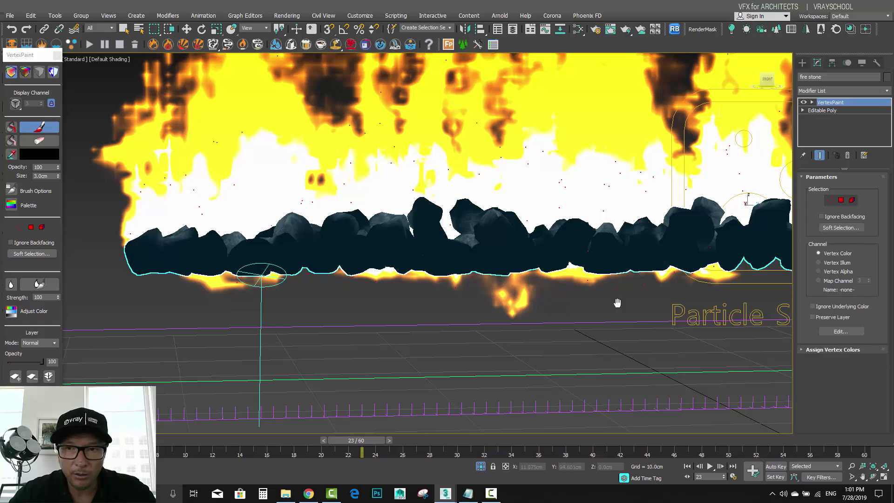
mouse_move(615, 303)
middle_down()
mouse_move(227, 264)
mouse_move(298, 242)
middle_up()
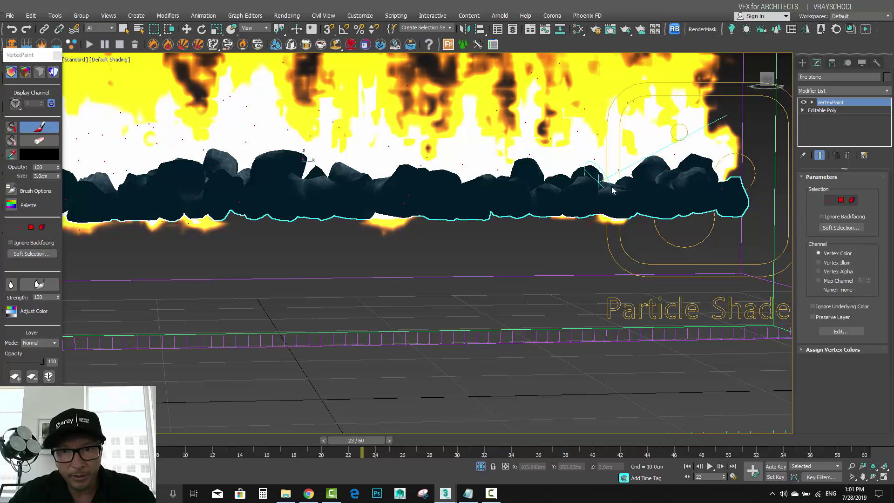
scroll(601, 244, up, 2)
alt+middle_drag(601, 243, 606, 233)
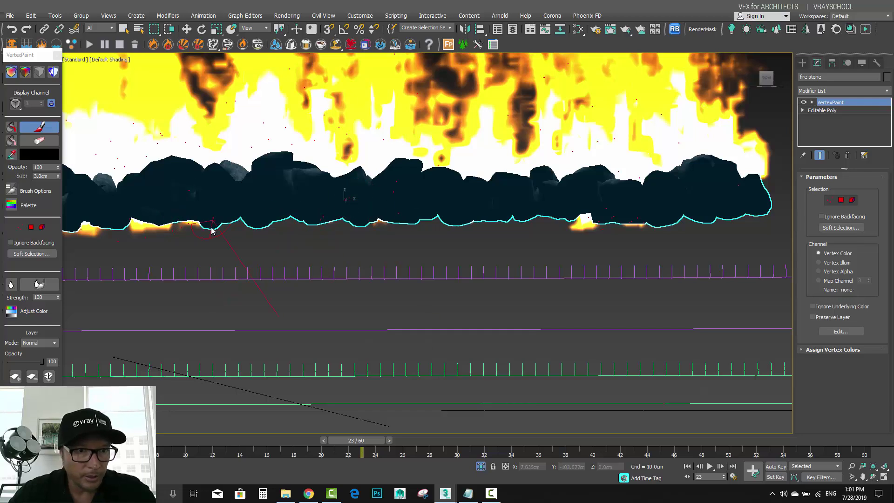
Step: Paint the remaining light patches along the bottom edge and gaps of the fire stones black, covering both ends of the row
scroll(212, 230, up, 3)
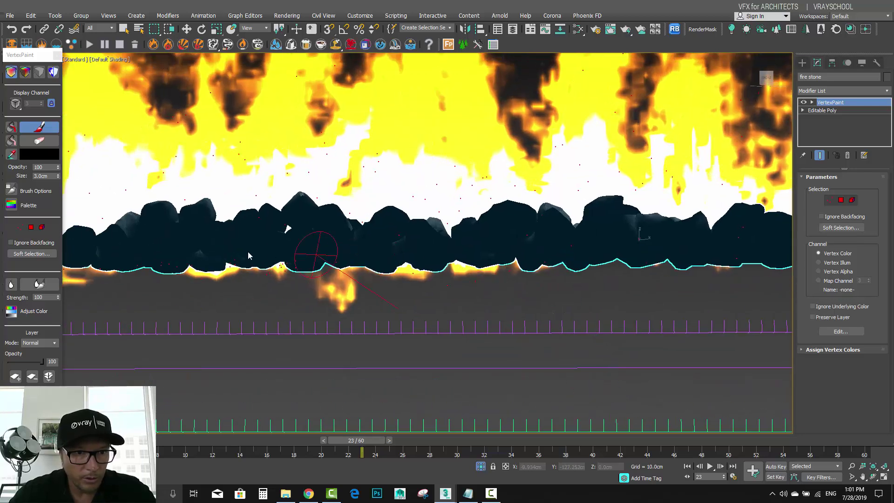
alt+middle_drag(170, 263, 326, 274)
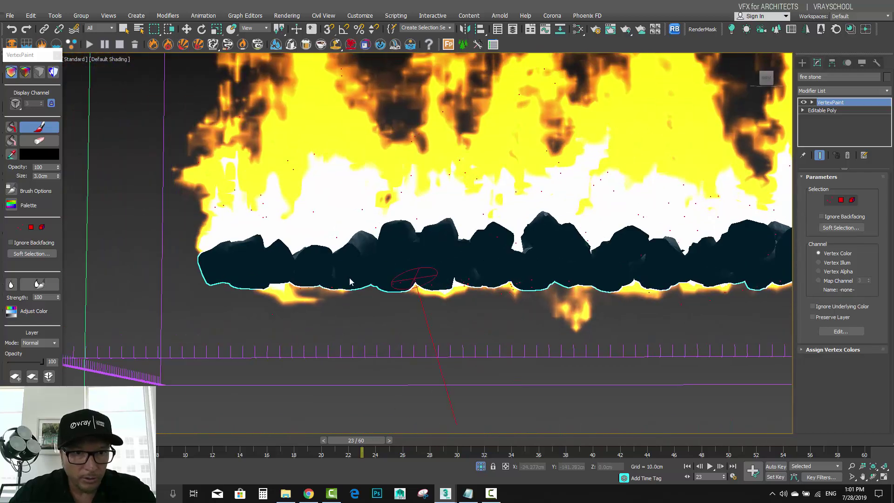
alt+middle_drag(210, 267, 169, 247)
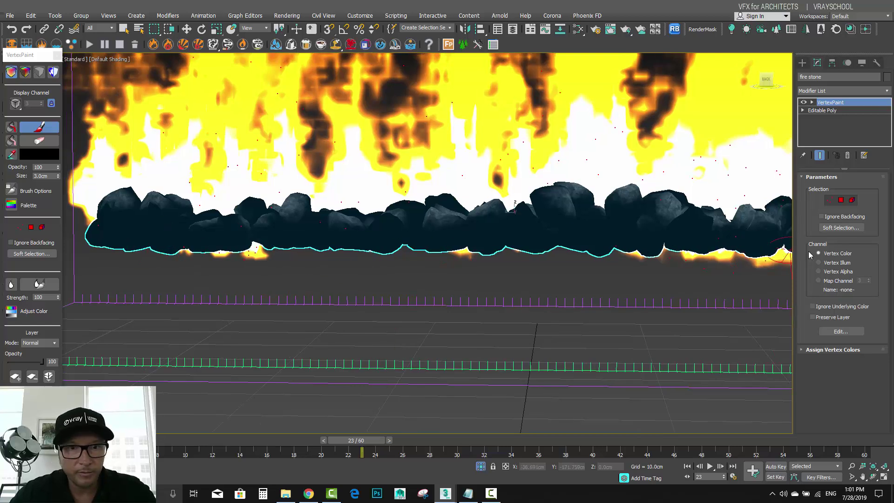
mouse_move(525, 275)
alt+middle_down()
mouse_move(414, 263)
mouse_move(598, 242)
alt+middle_up()
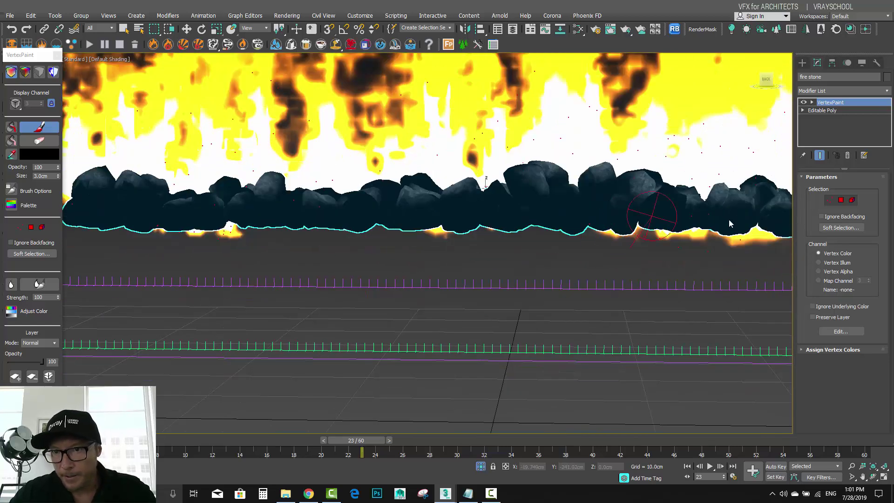
alt+middle_drag(727, 238, 657, 231)
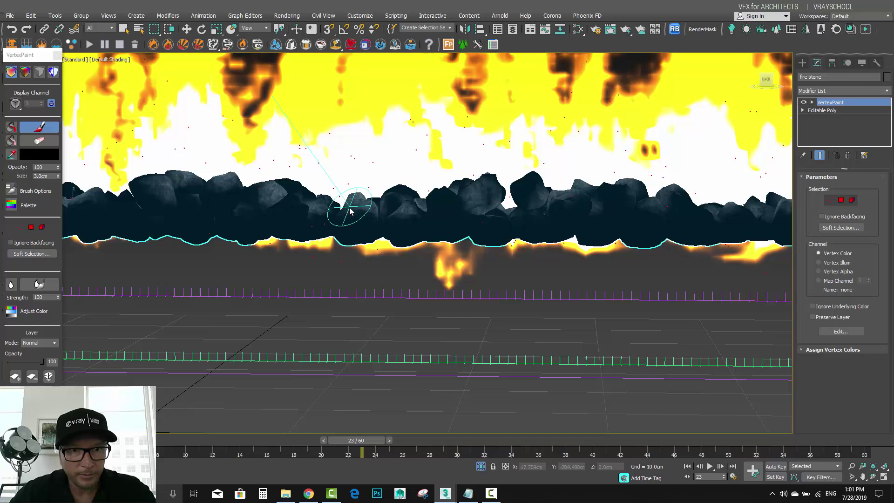
mouse_move(463, 226)
alt+middle_down()
mouse_move(343, 254)
mouse_move(446, 231)
alt+middle_up()
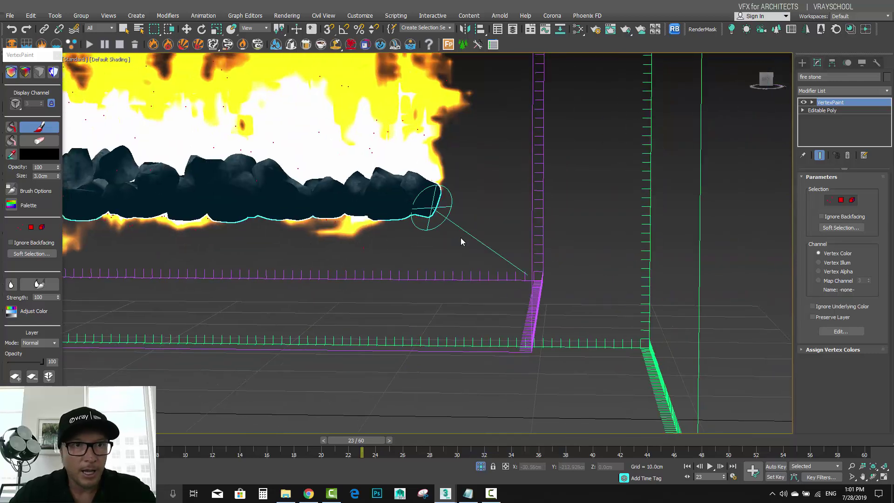
alt+middle_drag(330, 234, 448, 230)
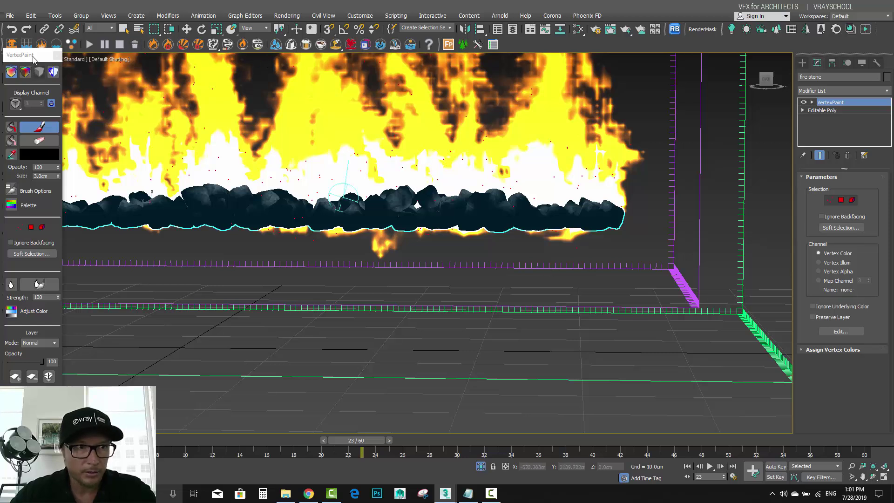
Step: Close the vertex paint tools and delete the cached simulation of the Phoenix FD fire simulator
click(58, 56)
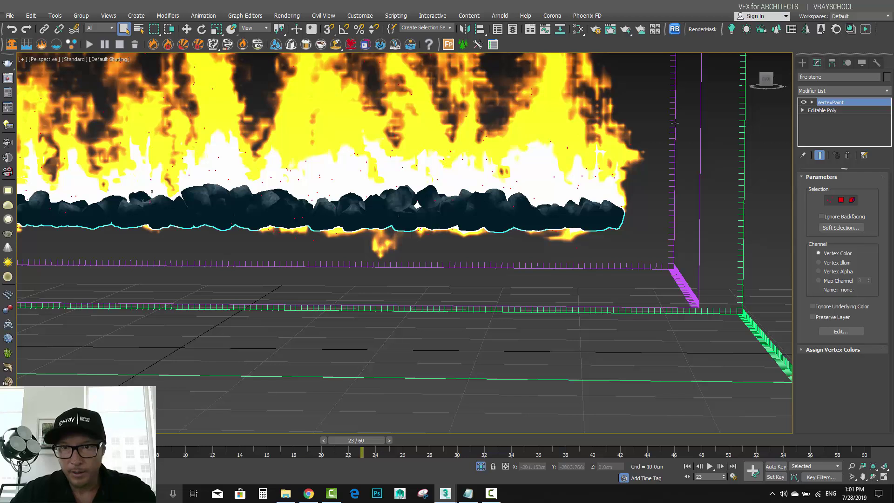
click(674, 122)
click(290, 71)
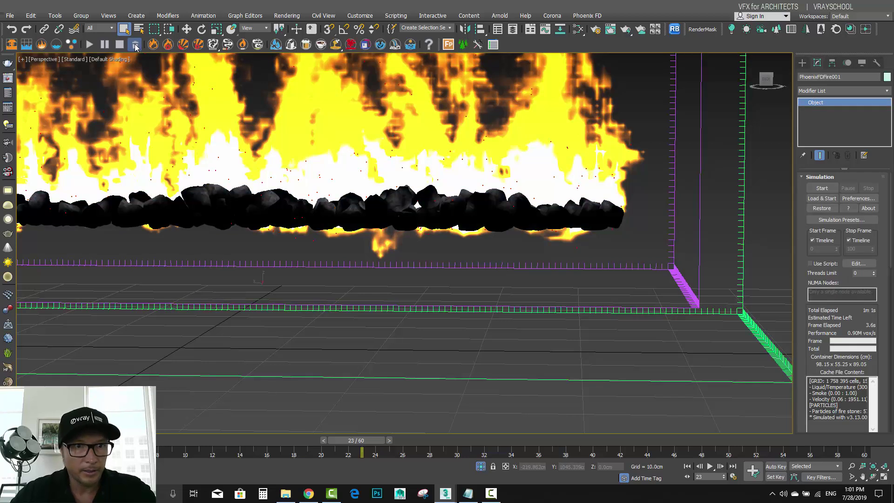
click(135, 45)
click(528, 278)
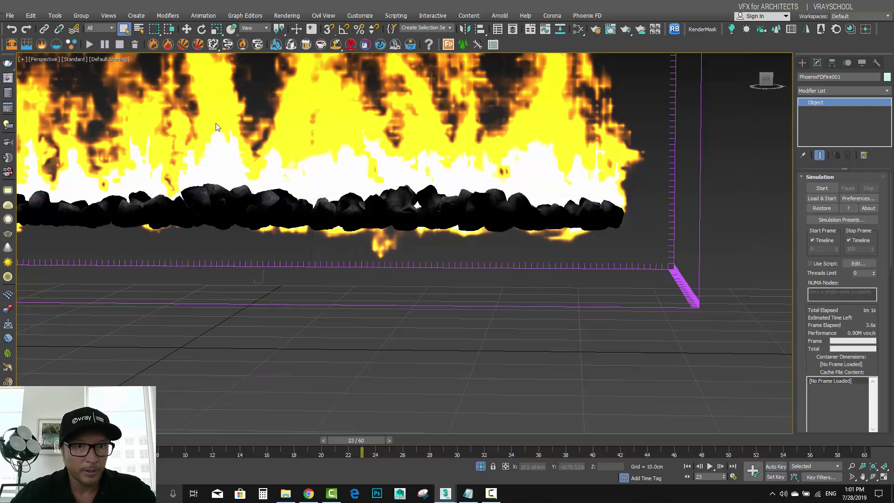
Step: Return to the start of the timeline and run the fire simulation again through frame 60
key(Home)
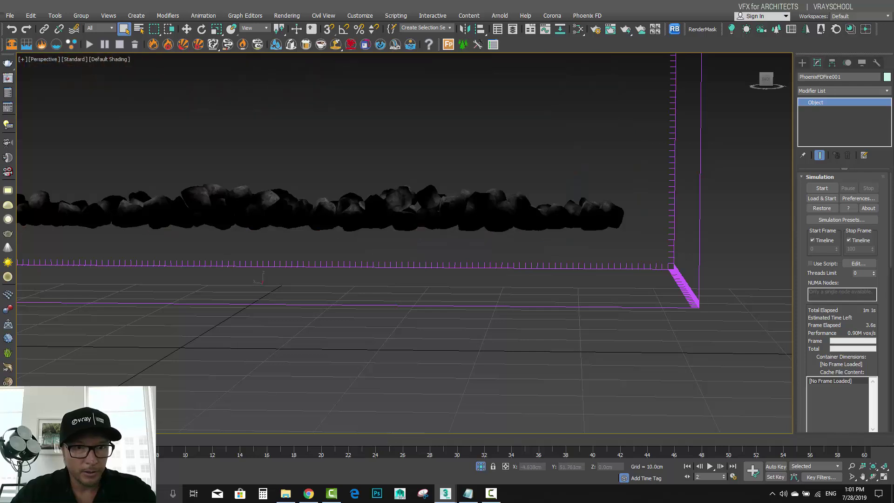
middle_drag(235, 196, 380, 210)
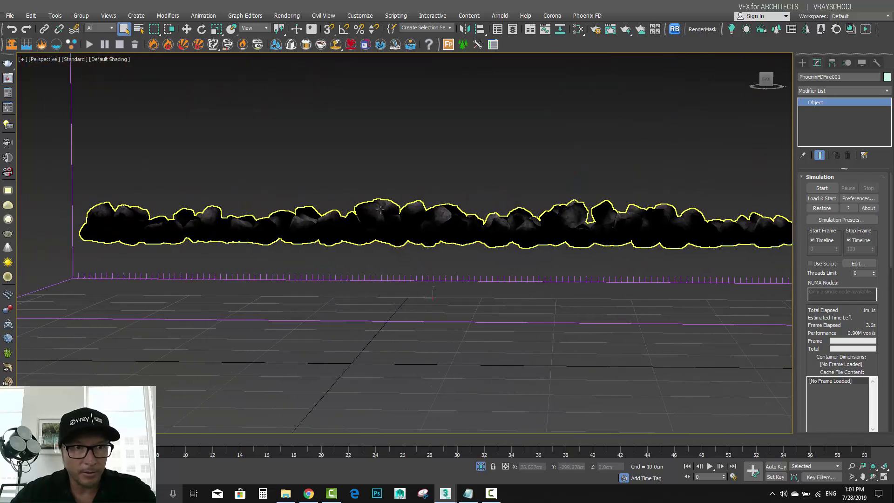
click(89, 44)
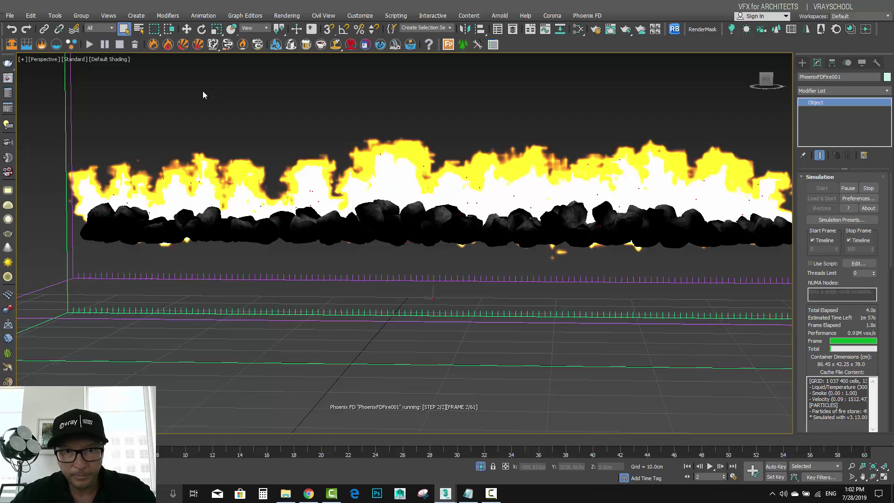
scroll(440, 169, down, 5)
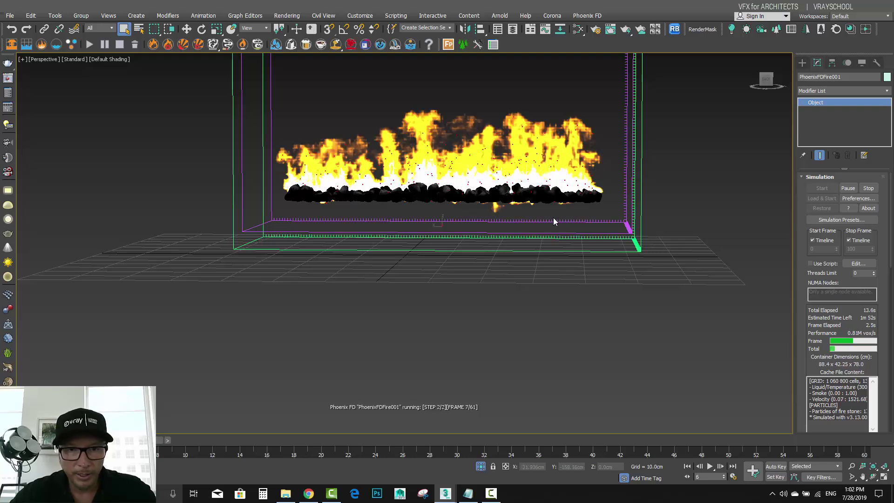
mouse_move(540, 218)
alt+middle_down()
mouse_move(462, 225)
mouse_move(545, 225)
alt+middle_up()
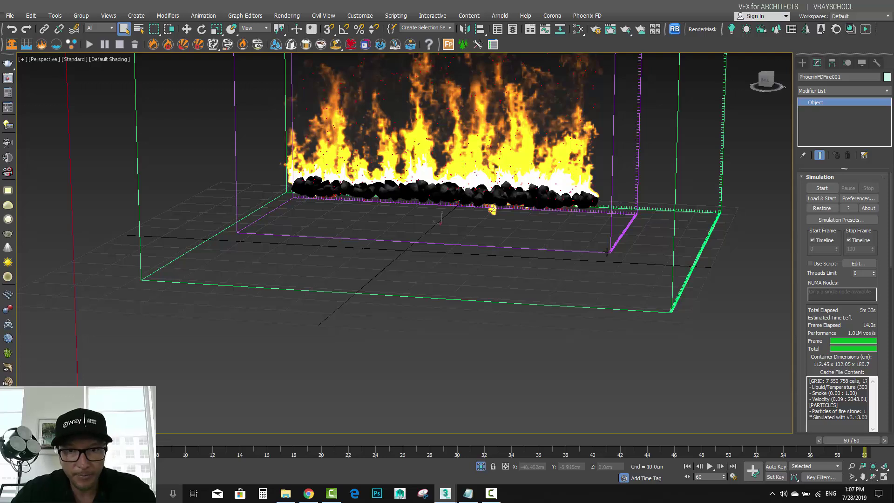
Step: Reselect the fire stones and paint black over the light patches along the back side of the row with the VertexPaint brush
alt+middle_drag(607, 252, 398, 233)
scroll(510, 254, up, 8)
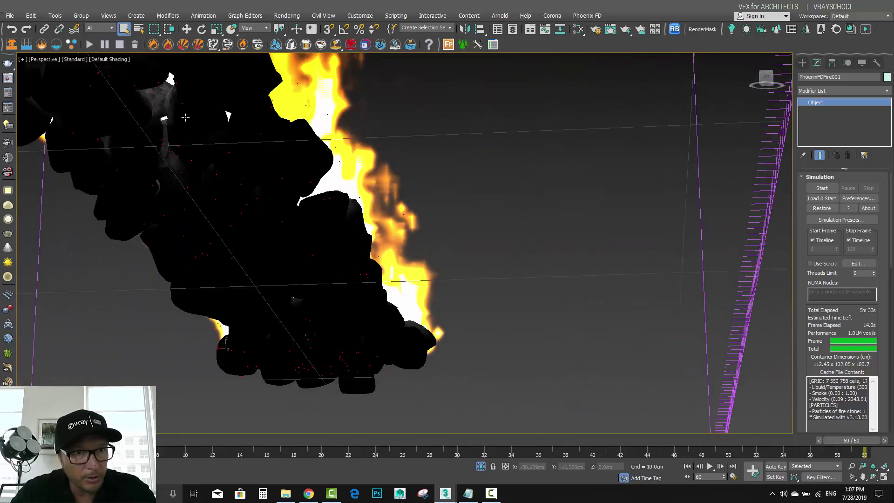
click(277, 139)
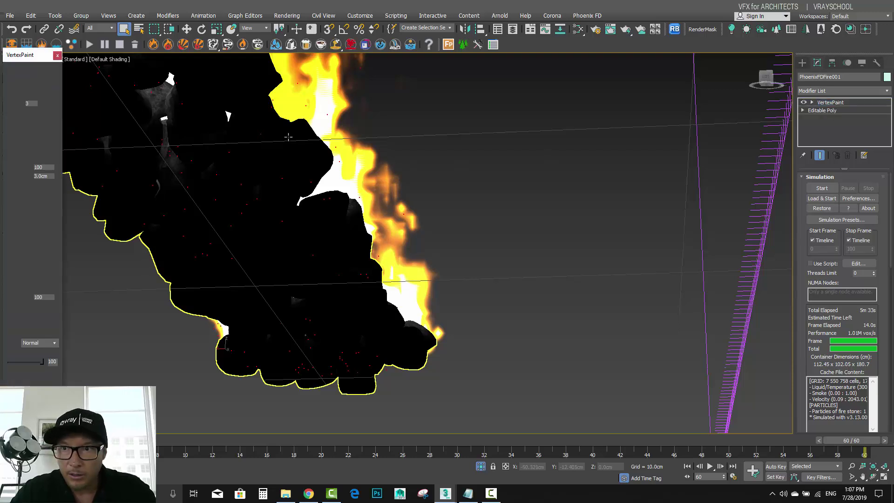
click(39, 127)
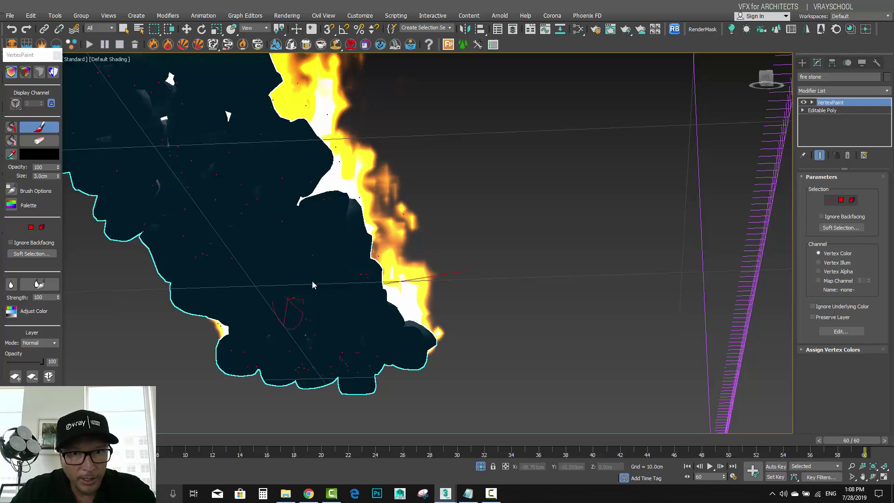
mouse_move(312, 280)
alt+middle_down()
mouse_move(276, 302)
mouse_move(390, 191)
alt+middle_up()
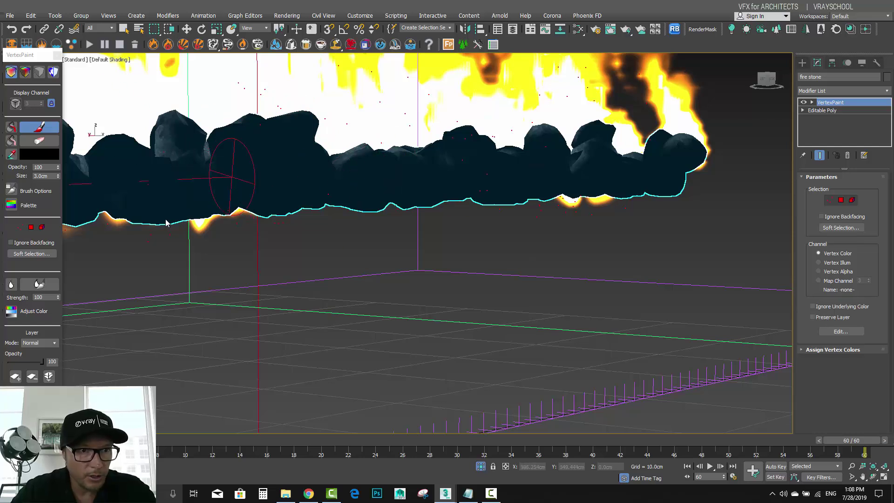
scroll(299, 229, up, 4)
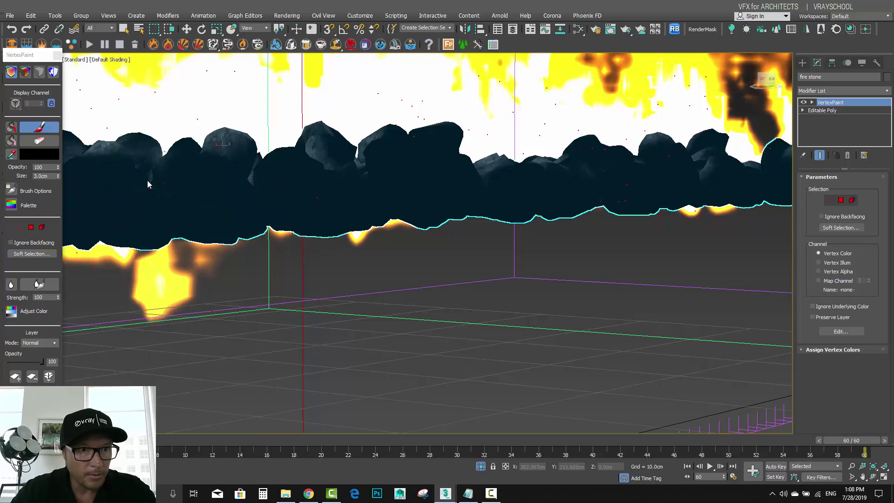
middle_drag(120, 205, 586, 237)
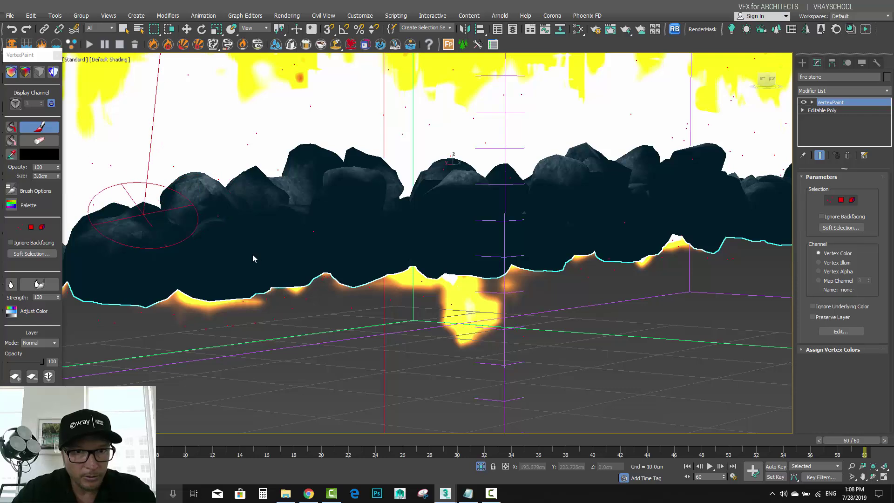
alt+middle_drag(251, 256, 608, 235)
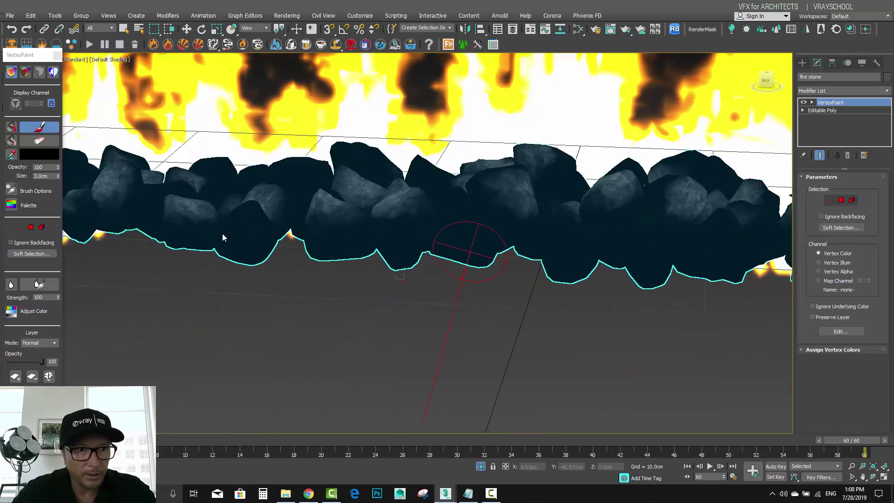
middle_drag(225, 250, 577, 257)
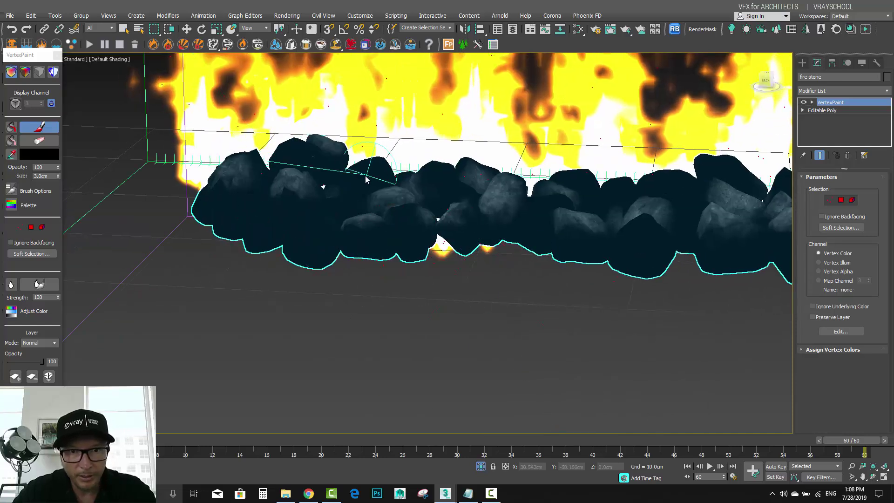
mouse_move(512, 210)
mouse_down()
mouse_move(567, 197)
mouse_move(632, 210)
mouse_move(663, 229)
mouse_move(733, 208)
mouse_move(774, 223)
mouse_up()
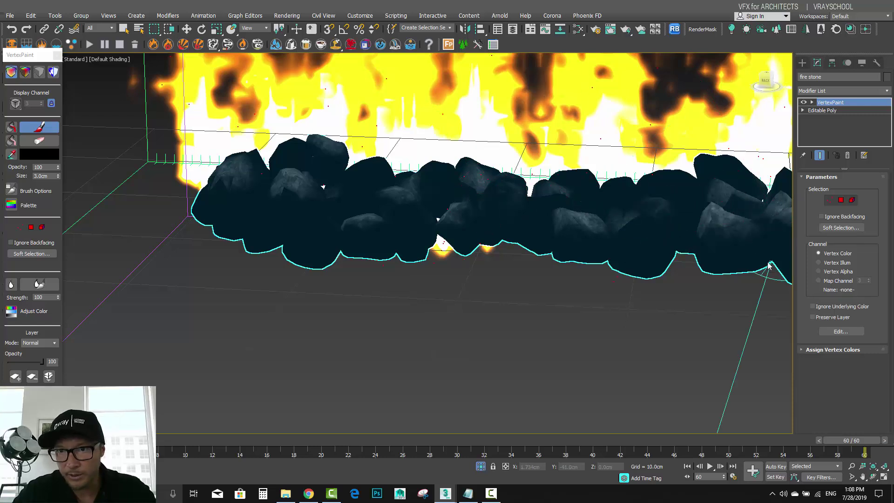
Step: Inspect the painted stones for flames leaking underneath, and play the simulated fire animation to review the overall flame motion
scroll(749, 216, up, 3)
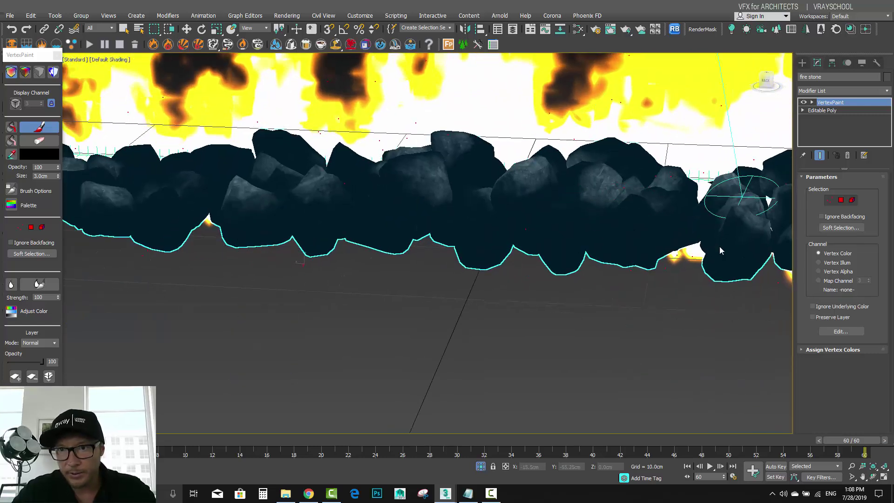
mouse_move(724, 207)
alt+middle_down()
mouse_move(751, 201)
mouse_move(540, 230)
alt+middle_up()
alt+middle_drag(724, 254, 427, 231)
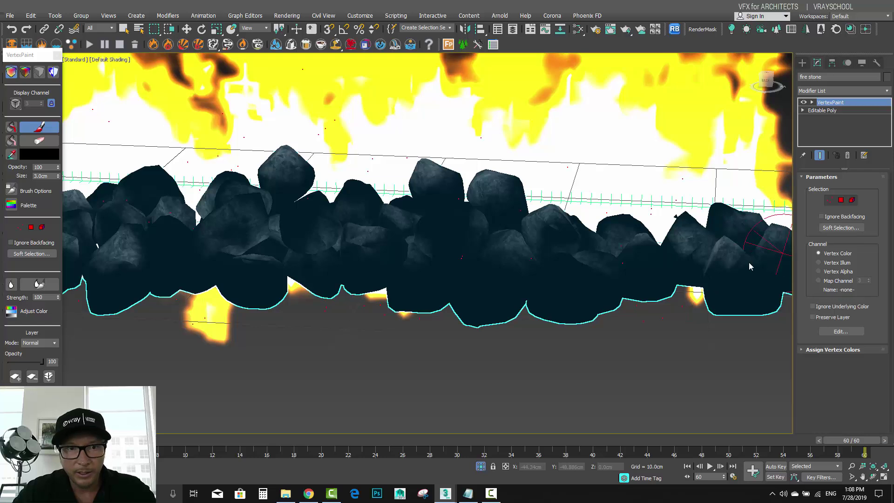
scroll(593, 299, down, 3)
mouse_move(593, 299)
middle_down()
mouse_move(787, 303)
mouse_move(735, 302)
middle_up()
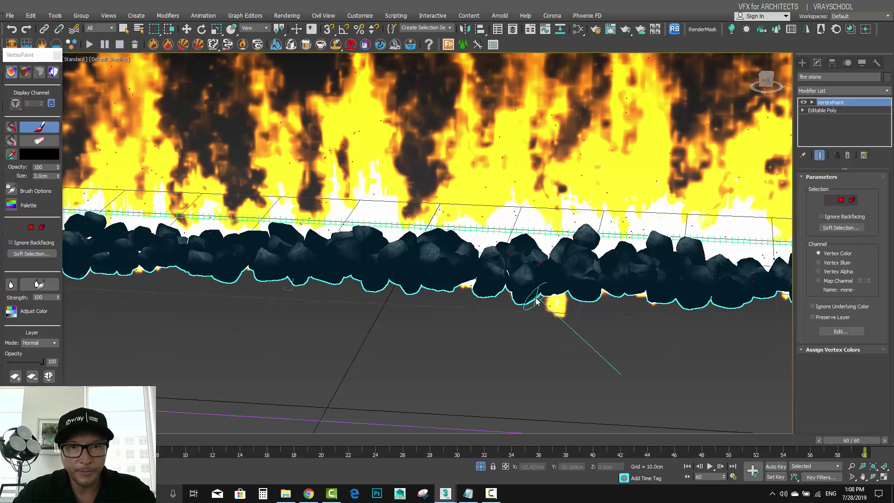
scroll(536, 300, down, 5)
middle_drag(536, 301, 616, 315)
click(709, 466)
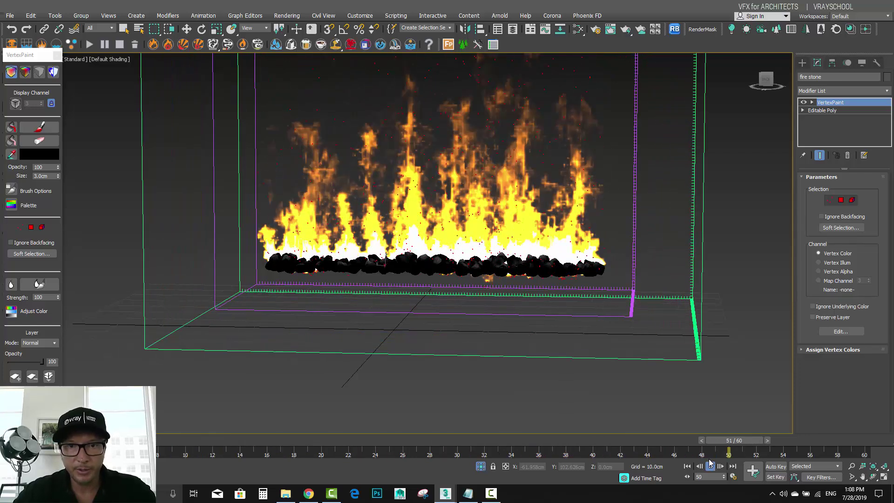
scroll(600, 379, down, 4)
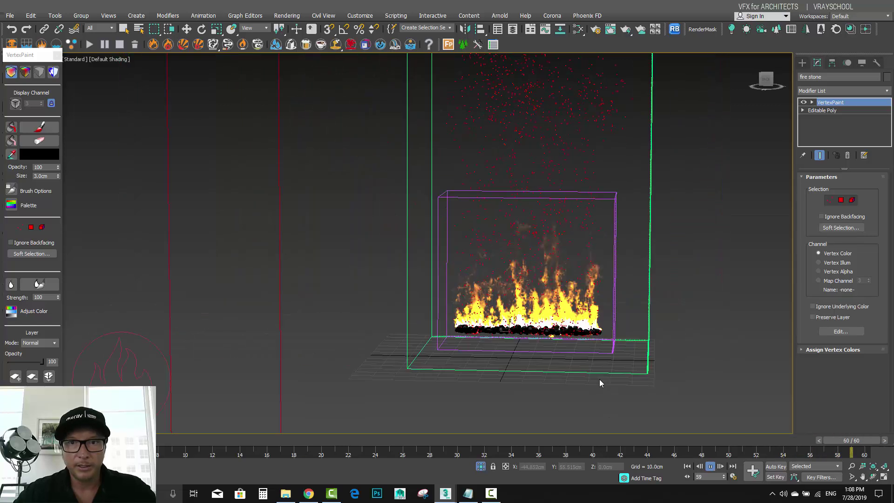
alt+middle_drag(599, 379, 595, 356)
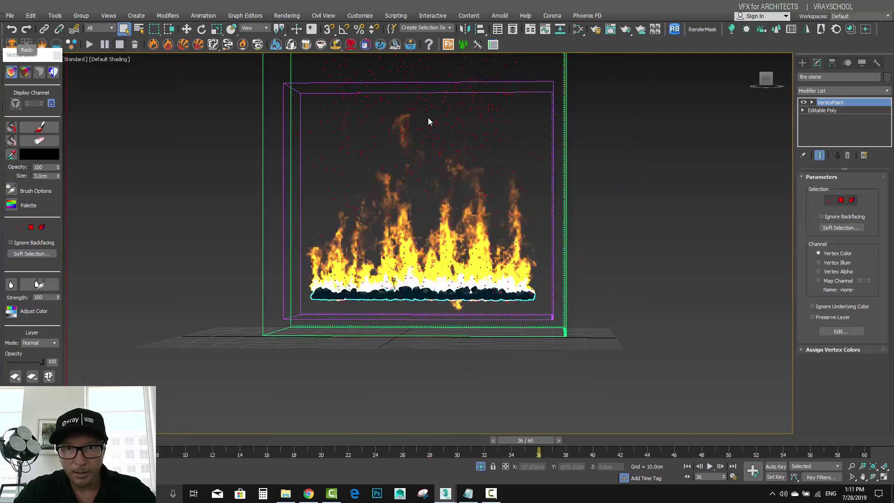
Step: In the Phoenix FD fire simulator's dynamics, set Time Scale to 0.6, Cooling to 0.1 and Smoke Dissipation to 0.3
click(551, 112)
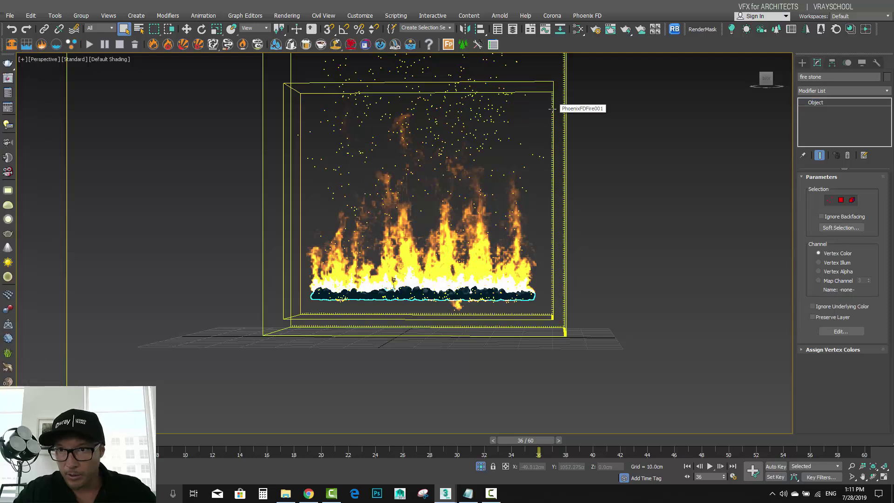
scroll(891, 238, down, 1)
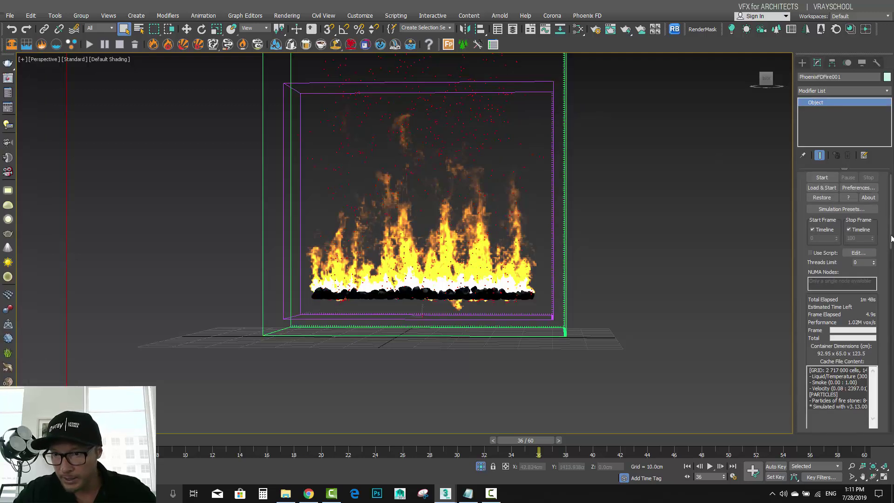
drag(892, 238, 891, 331)
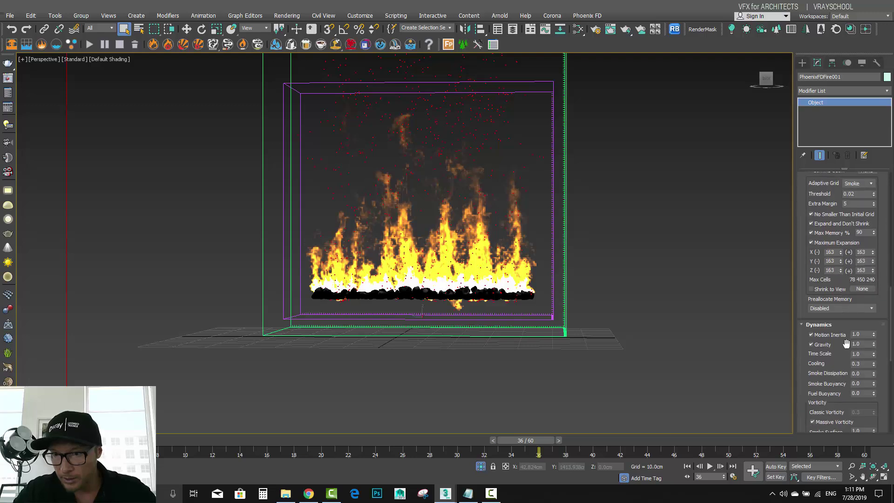
scroll(846, 344, down, 1)
double_click(863, 340)
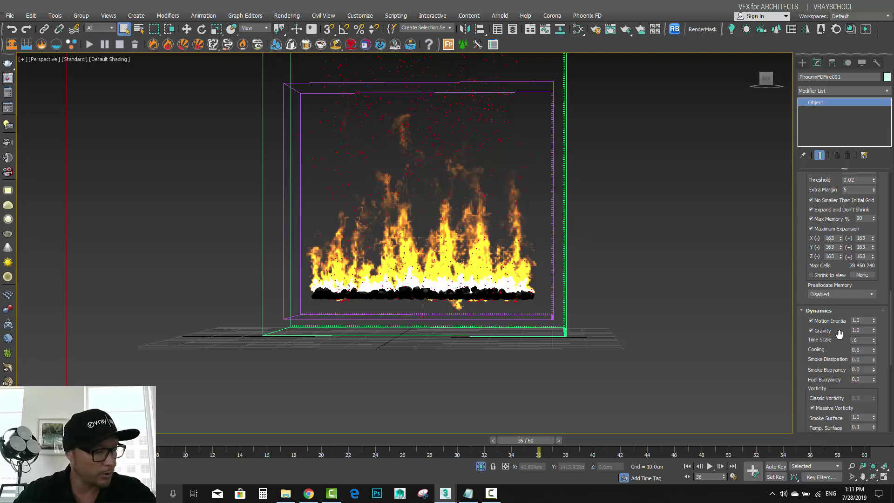
double_click(864, 350)
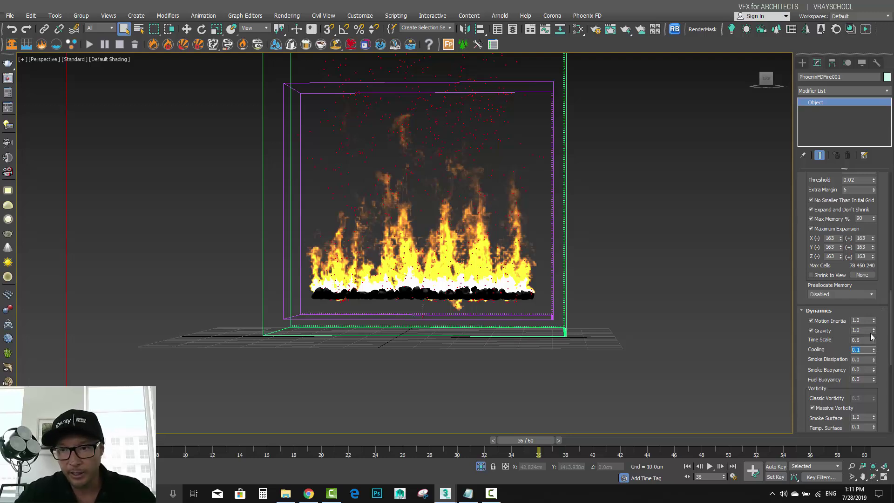
double_click(859, 359)
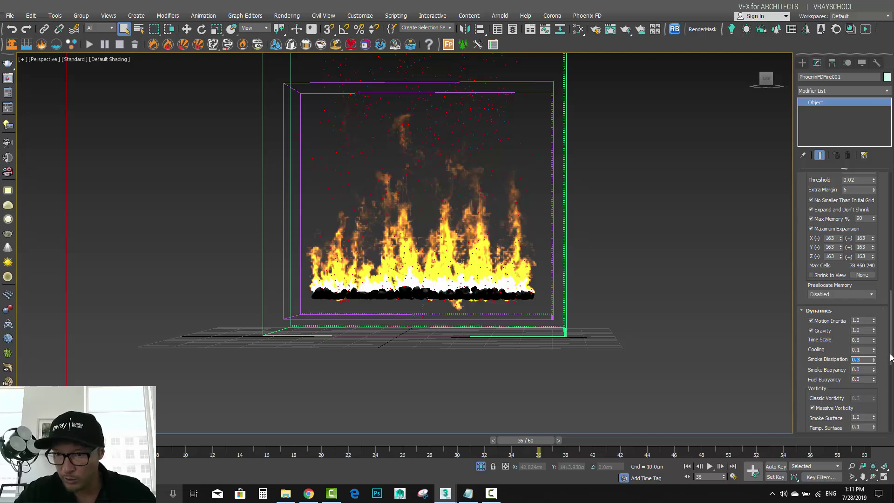
Step: Set the massive vorticity's Smoke Surface, Temp. Surface and Large Scale to 0, and the randomize Dynamics value to 0
scroll(875, 332, down, 3)
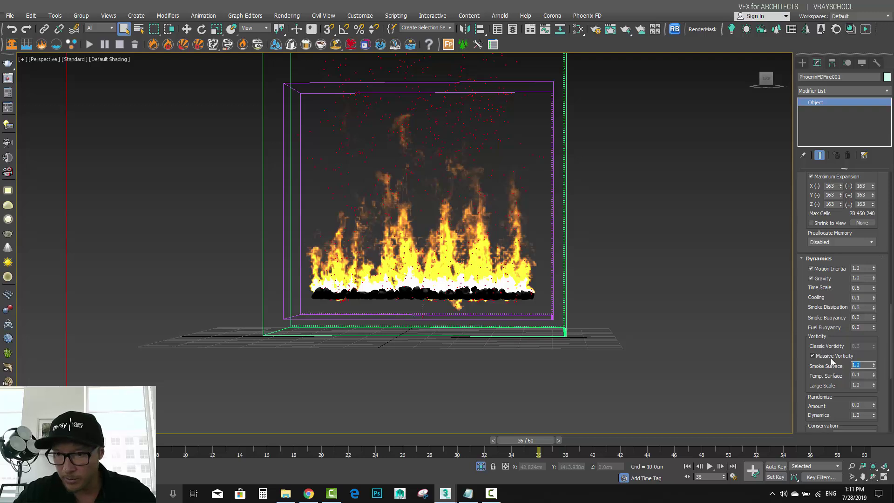
text(0)
key(Tab)
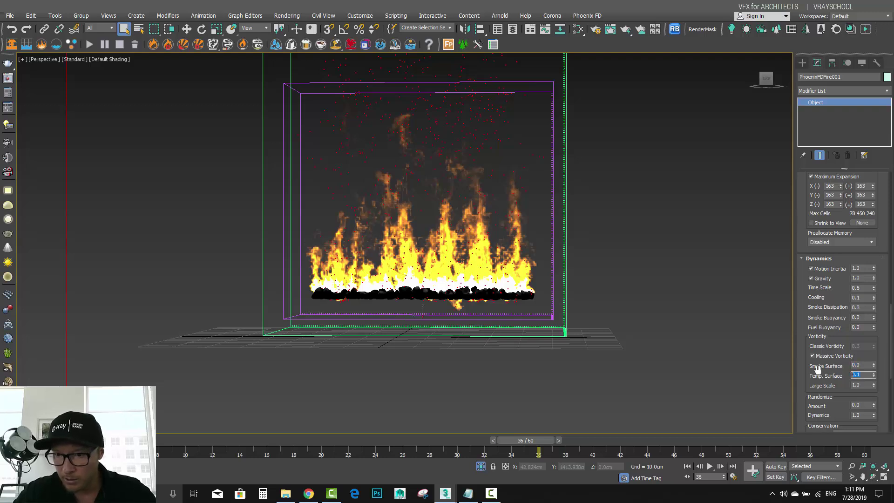
key(Tab)
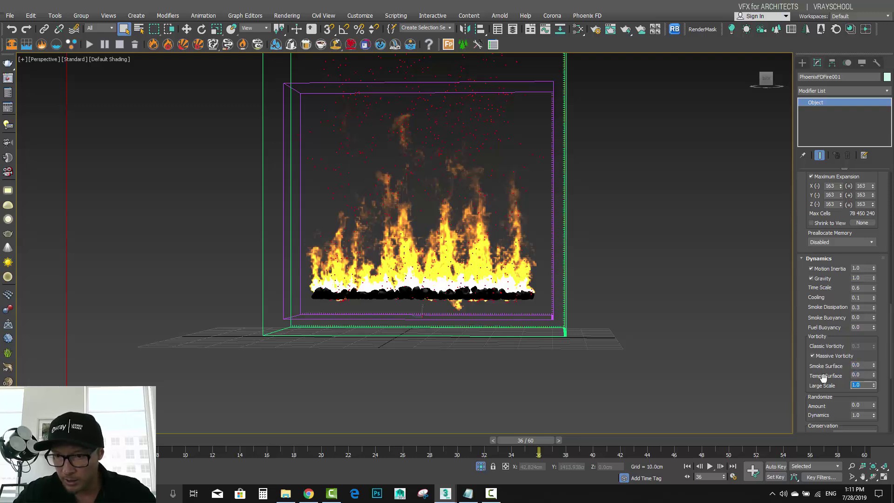
scroll(891, 363, down, 3)
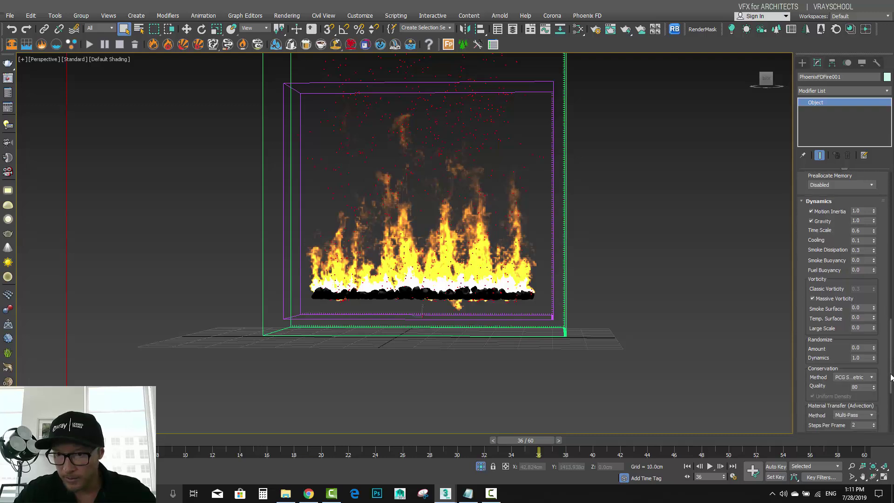
key(Tab)
key(Tab)
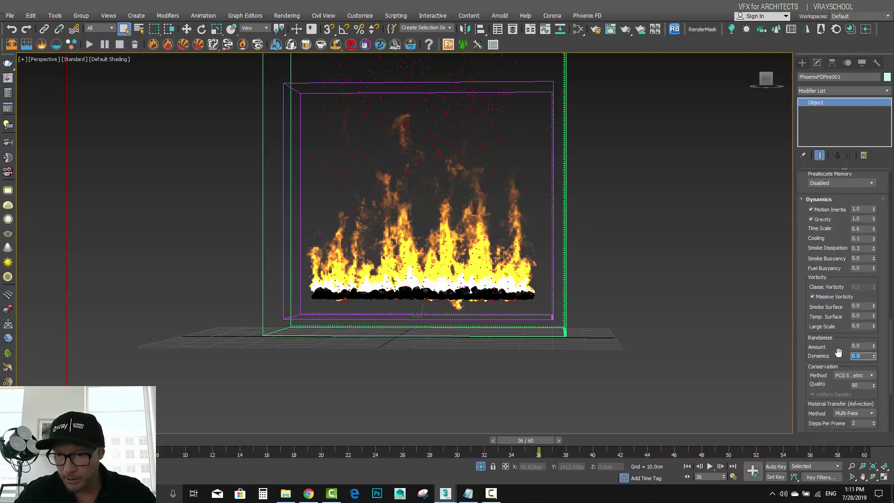
Step: Set the conservation method to Buffered with Quality 40, turn off Uniform Density, and keep Multi-Pass as the material transfer method
scroll(890, 366, down, 2)
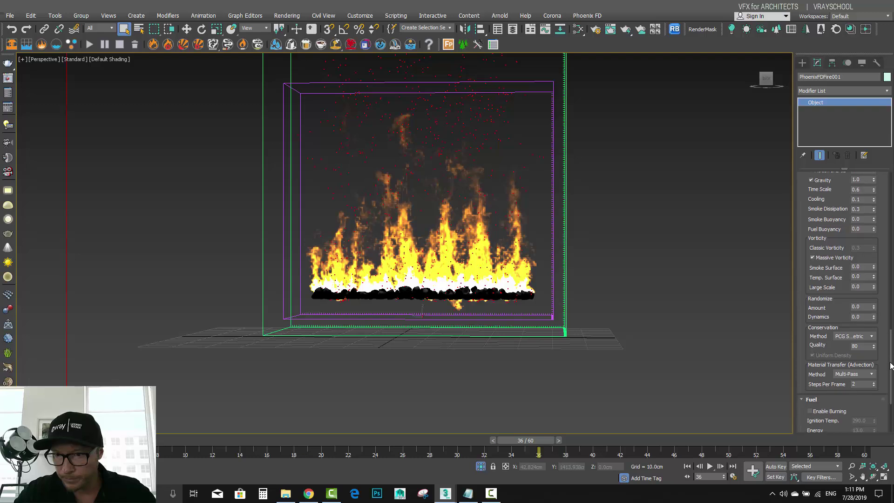
click(865, 337)
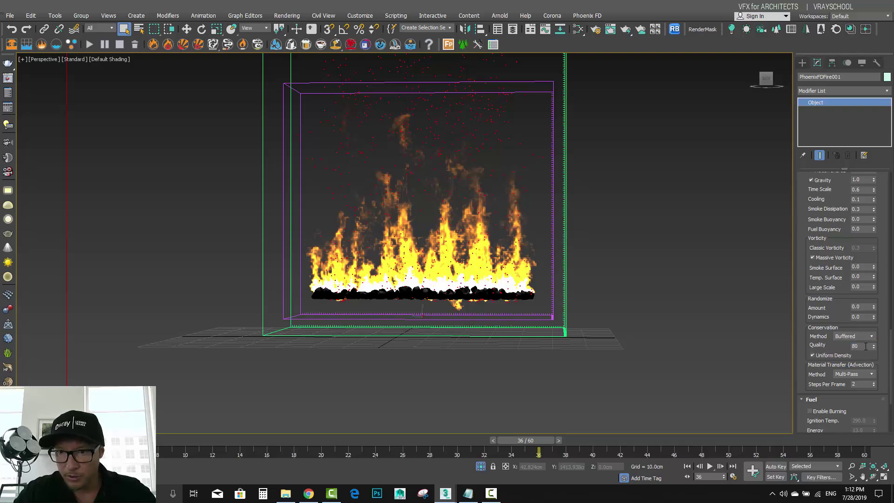
double_click(865, 345)
text(40)
key(Return)
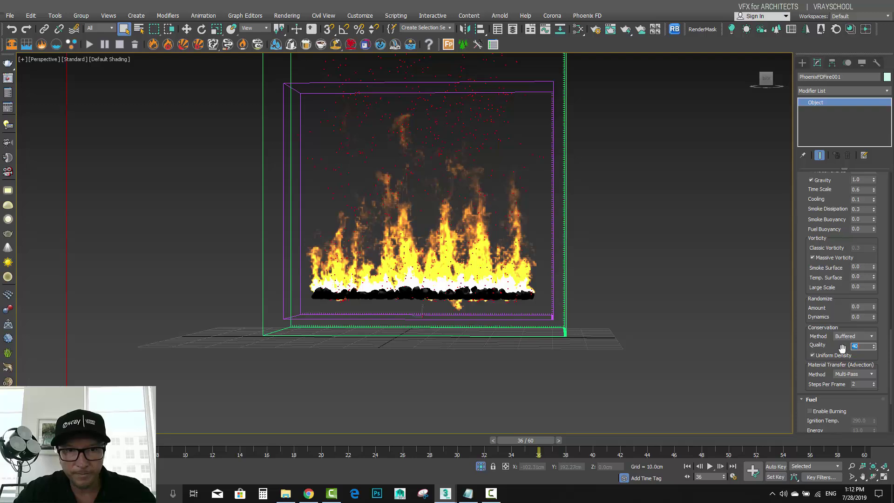
click(831, 356)
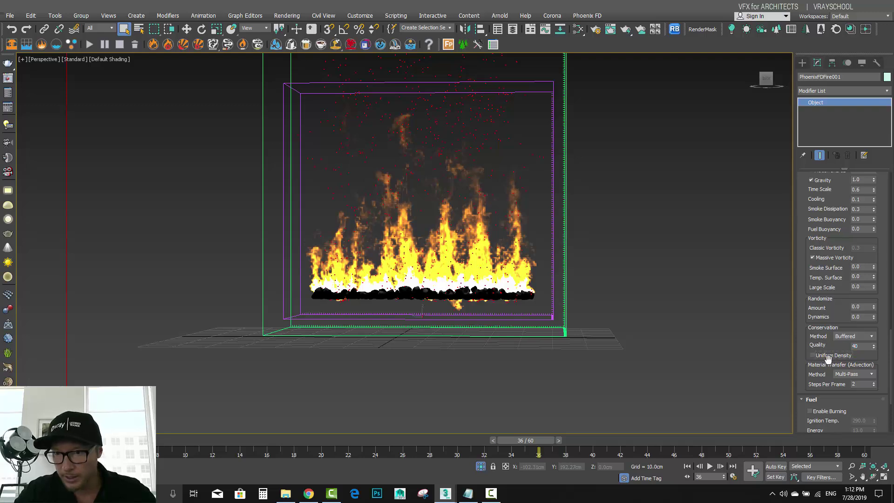
click(861, 374)
click(861, 374)
drag(890, 387, 891, 395)
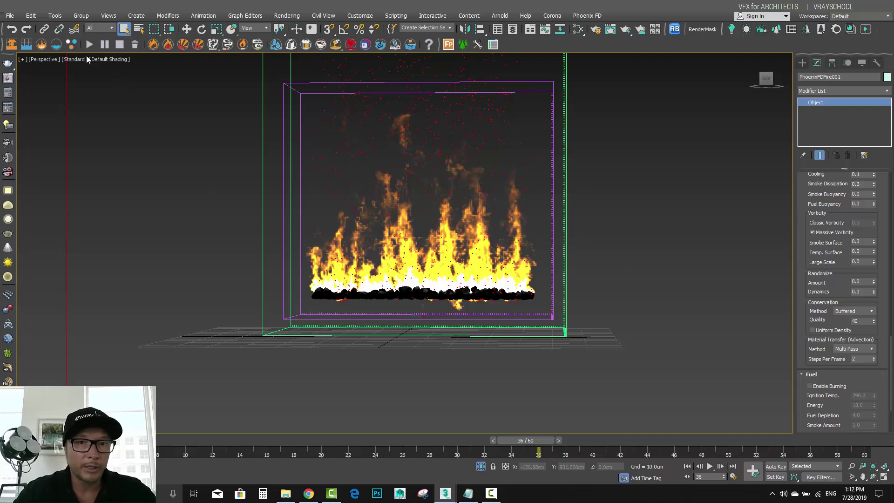
Step: Play back the cached fire for comparison, rerun the simulation through frame 60 with the new dynamics, and review the simulation statistics
click(710, 466)
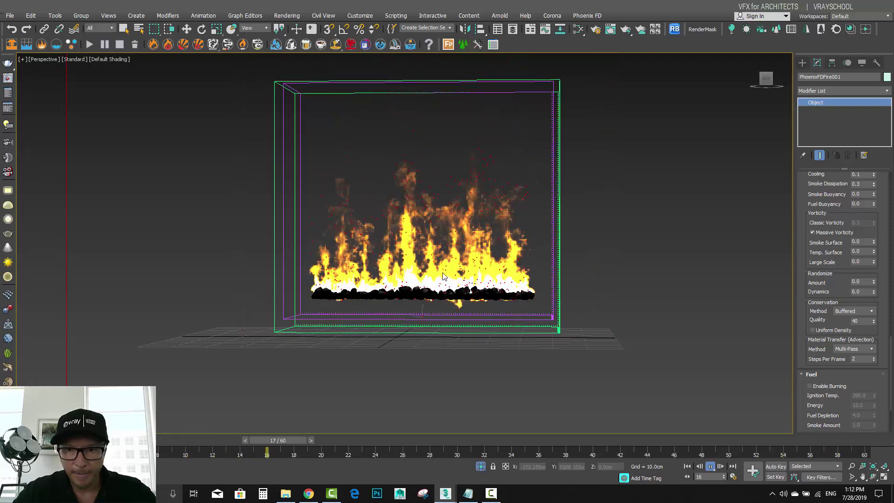
click(711, 467)
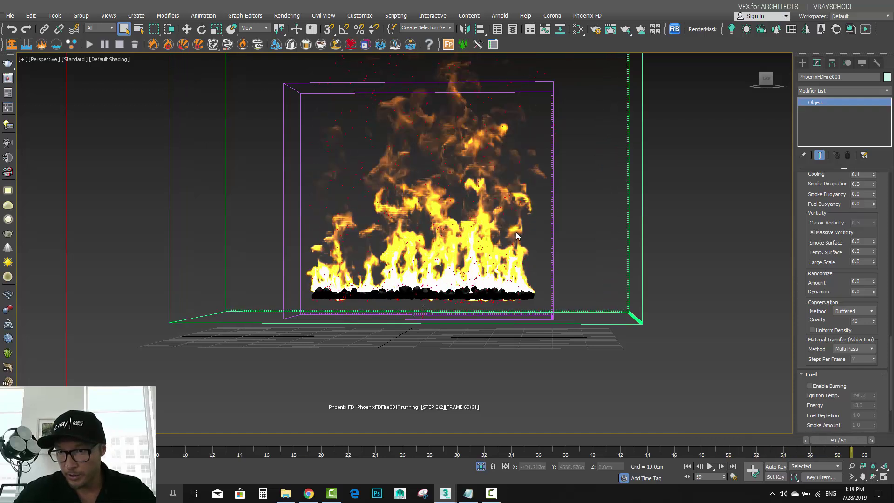
scroll(891, 219, up, 5)
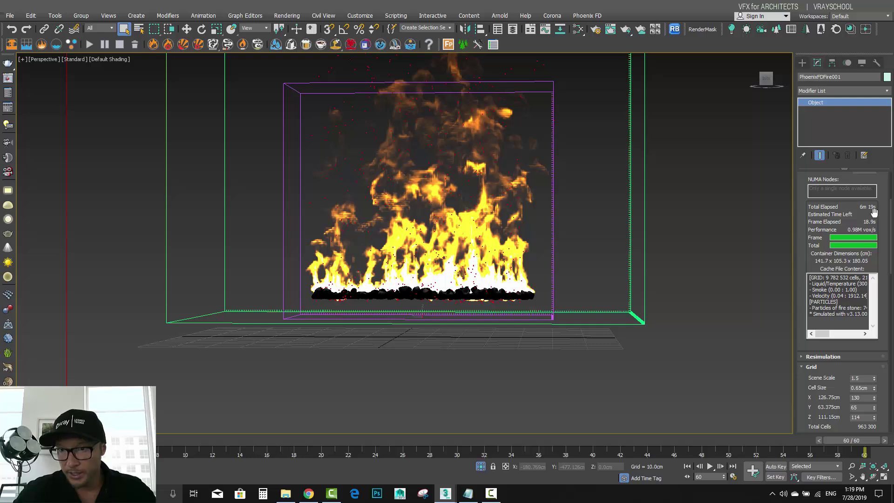
scroll(892, 231, up, 4)
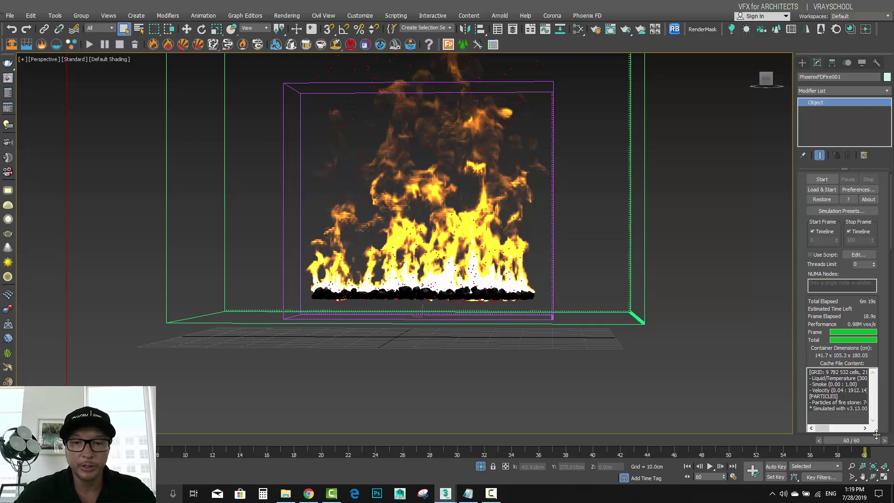
Step: Play back the cached simulation and inspect the flame motion from the front, the end and above
click(709, 466)
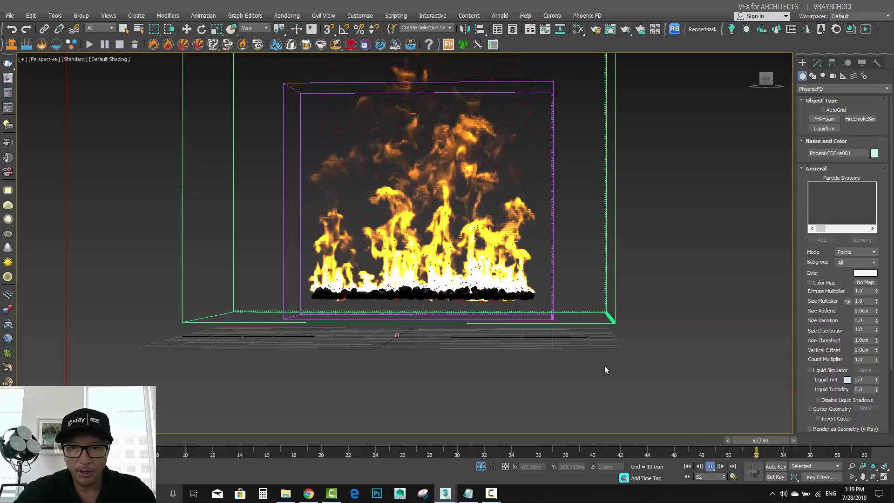
alt+middle_drag(621, 356, 525, 365)
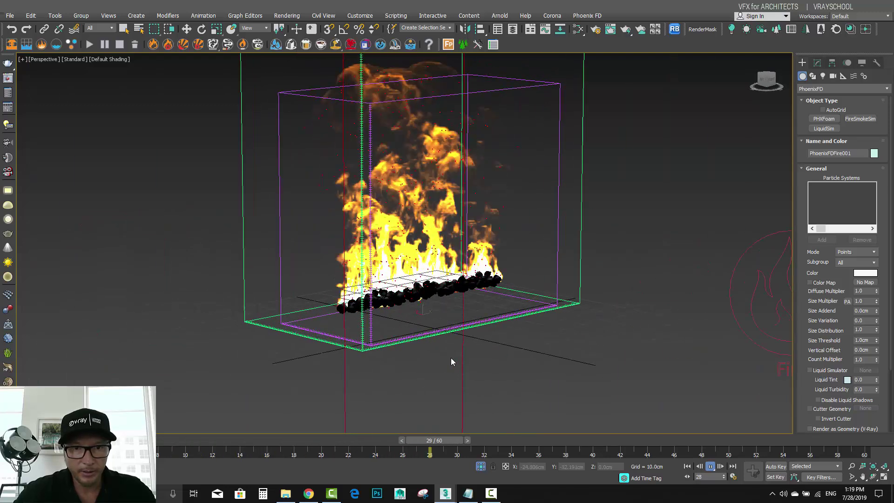
alt+middle_drag(451, 362, 457, 286)
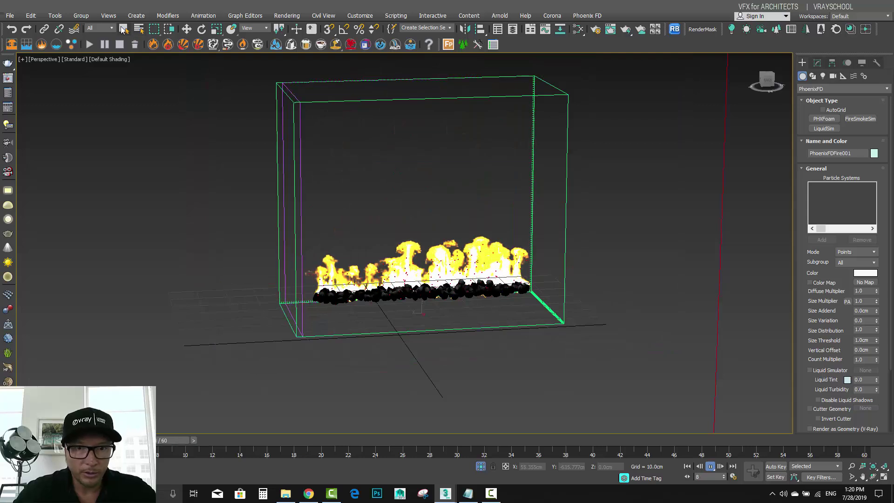
right_click(297, 232)
Step: Select the fire stone mesh and paint black vertex color along the front stones with a 2 cm VertexPaint brush
click(380, 294)
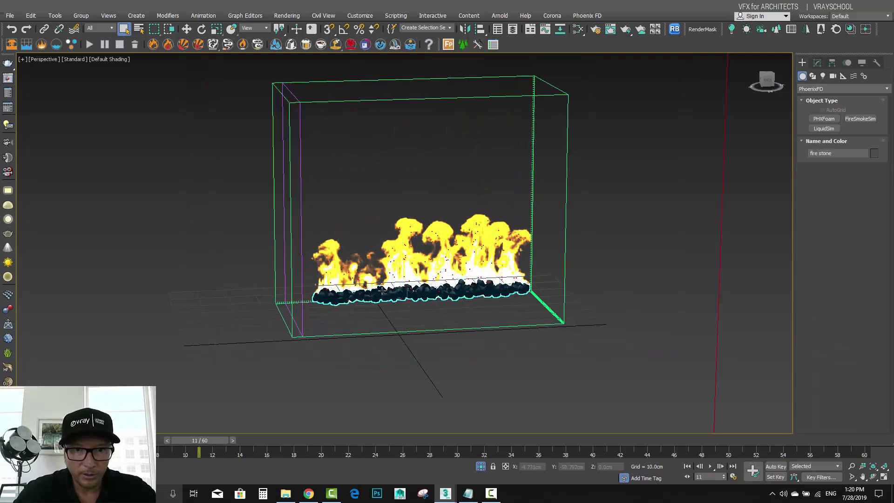
key(z)
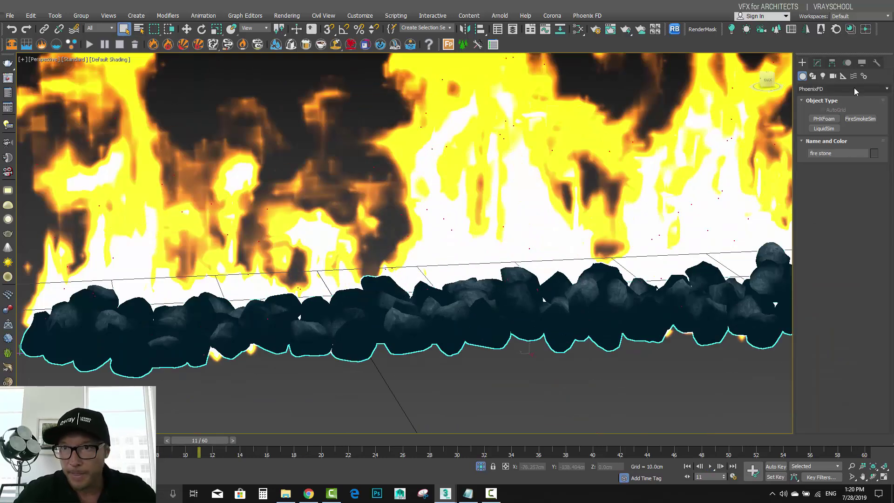
key(alt+v)
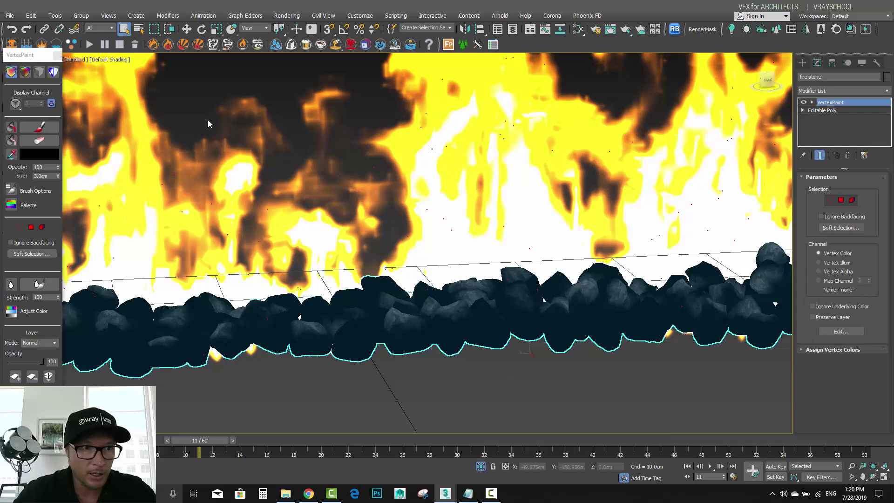
click(41, 127)
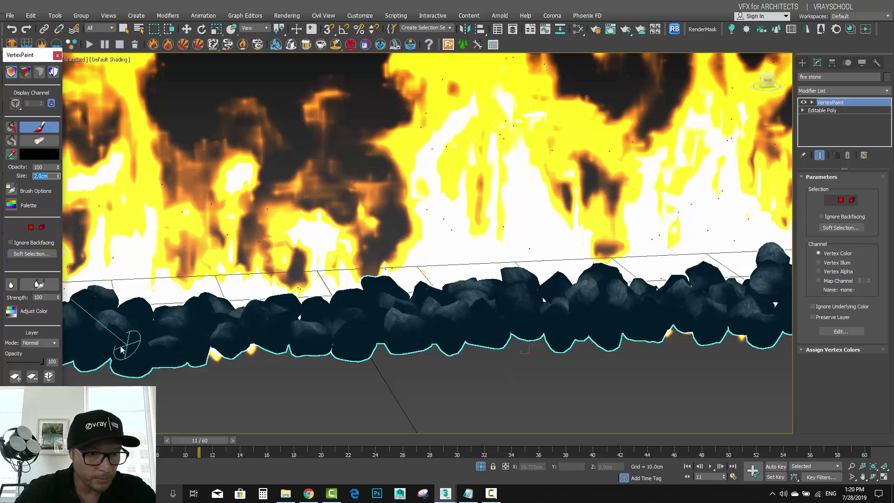
mouse_move(127, 340)
mouse_down()
mouse_move(180, 355)
mouse_move(342, 345)
mouse_move(320, 346)
mouse_move(330, 337)
mouse_move(307, 352)
mouse_move(476, 321)
mouse_move(444, 296)
mouse_move(483, 284)
mouse_move(501, 315)
mouse_move(557, 306)
mouse_move(573, 292)
mouse_move(603, 292)
mouse_move(600, 275)
mouse_move(621, 307)
mouse_move(683, 298)
mouse_move(683, 275)
mouse_move(738, 290)
mouse_move(739, 312)
mouse_move(767, 286)
mouse_up()
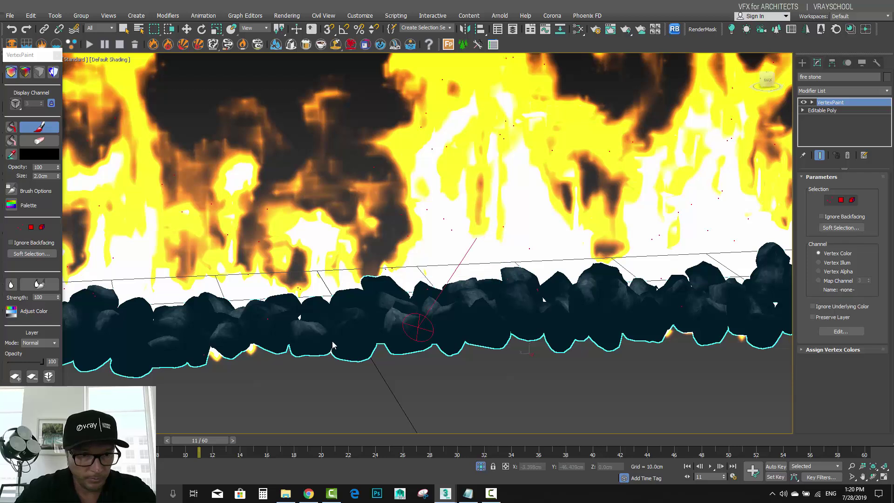
Step: Continue painting the stones' outer sides and ends black with the 2 cm brush, finishing the vertex painting
middle_drag(191, 354, 427, 330)
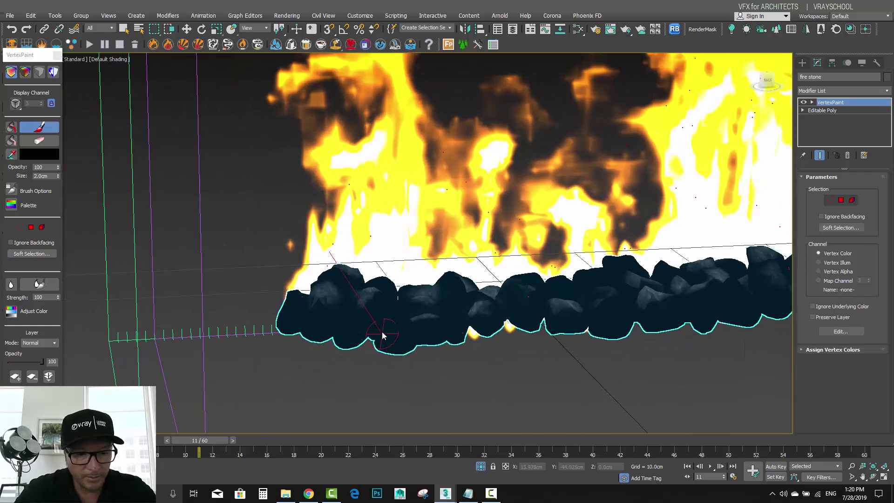
mouse_move(256, 336)
alt+middle_down()
mouse_move(375, 340)
mouse_move(458, 321)
mouse_move(237, 331)
mouse_move(232, 320)
alt+middle_up()
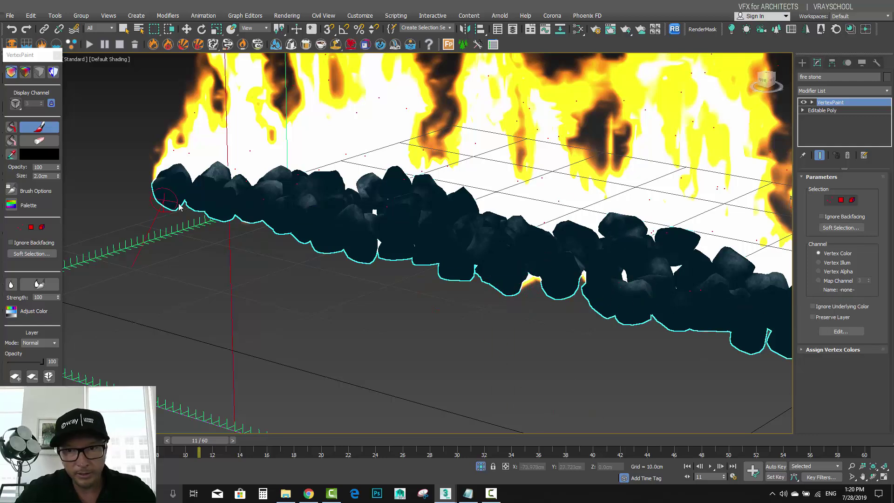
alt+middle_drag(735, 293, 469, 284)
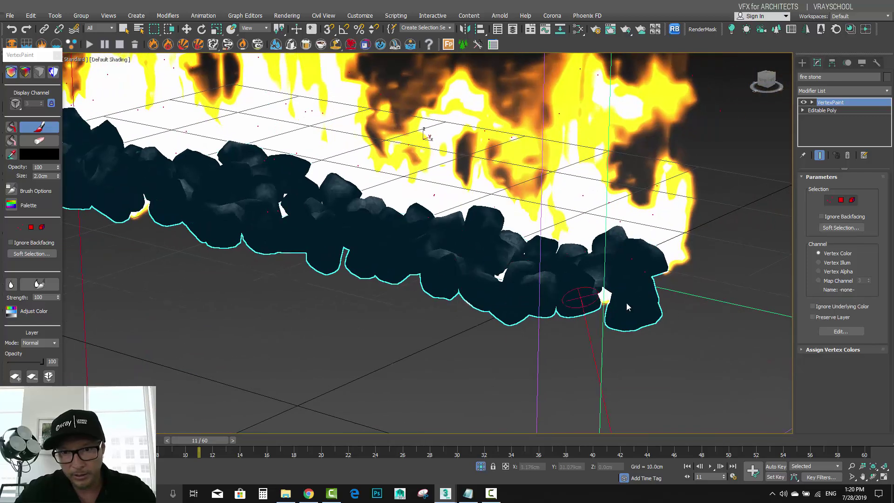
mouse_move(642, 301)
alt+middle_down()
mouse_move(456, 306)
mouse_move(517, 309)
alt+middle_up()
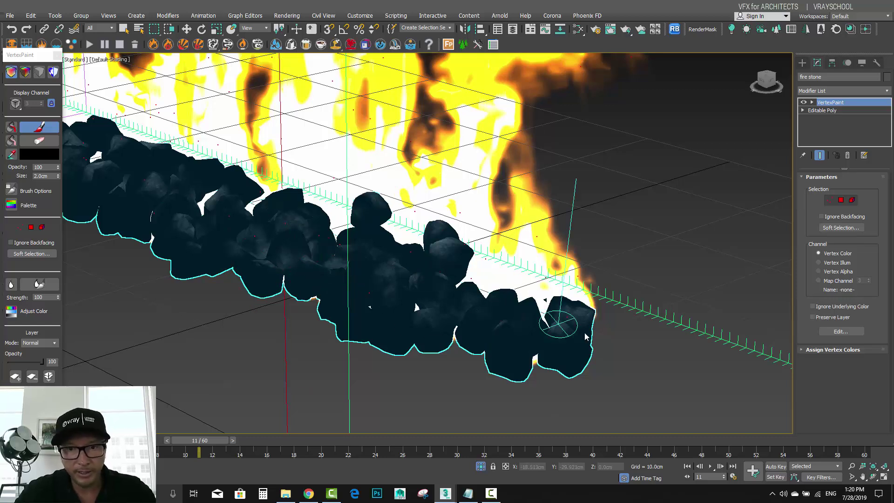
alt+middle_drag(577, 322, 488, 317)
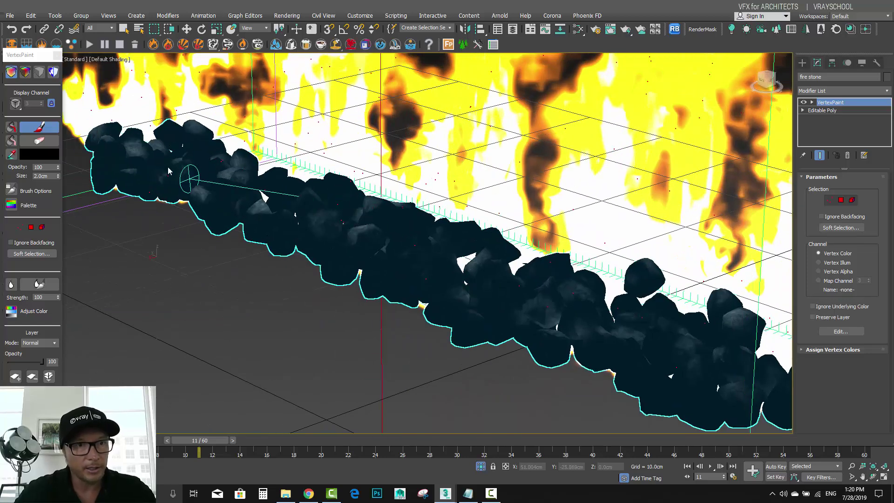
scroll(230, 232, down, 6)
key(shift+z)
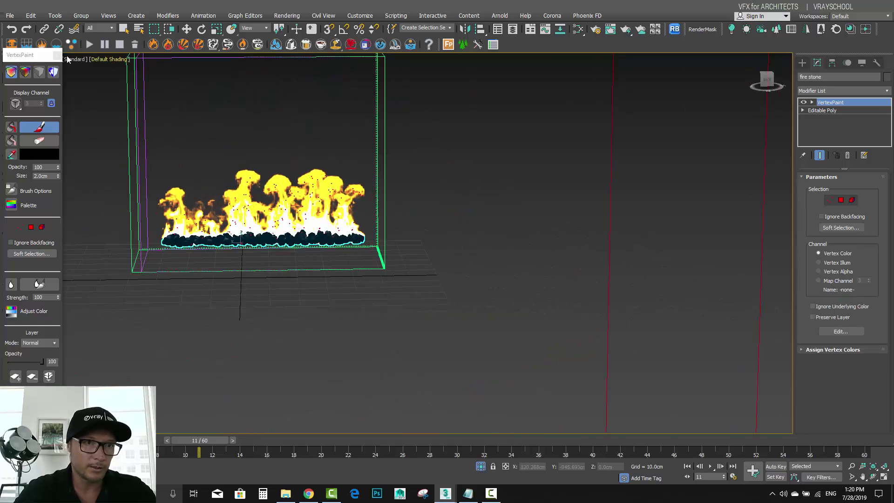
click(124, 29)
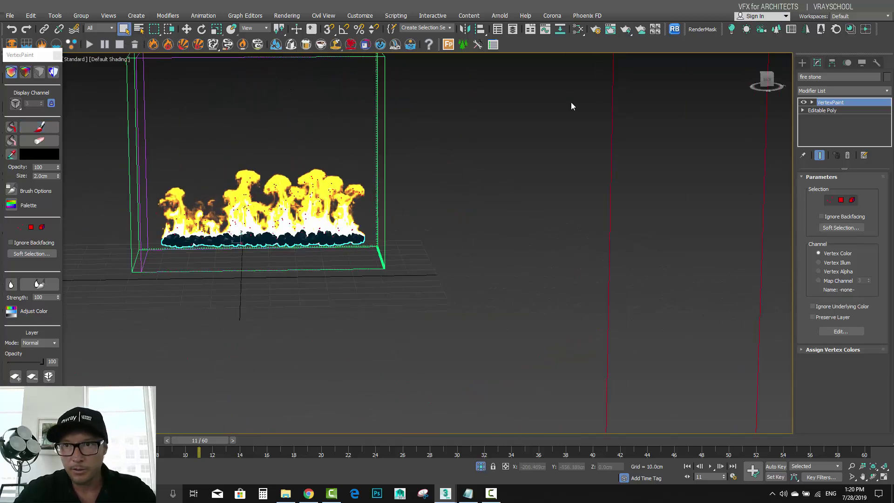
Step: Create a Phoenix FD PlainForce helper in the perspective view over the fire container
click(802, 64)
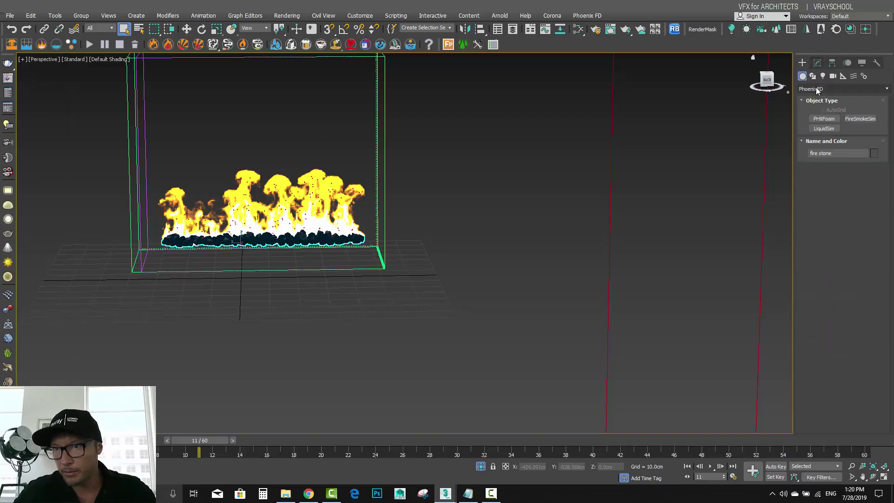
click(843, 77)
click(828, 90)
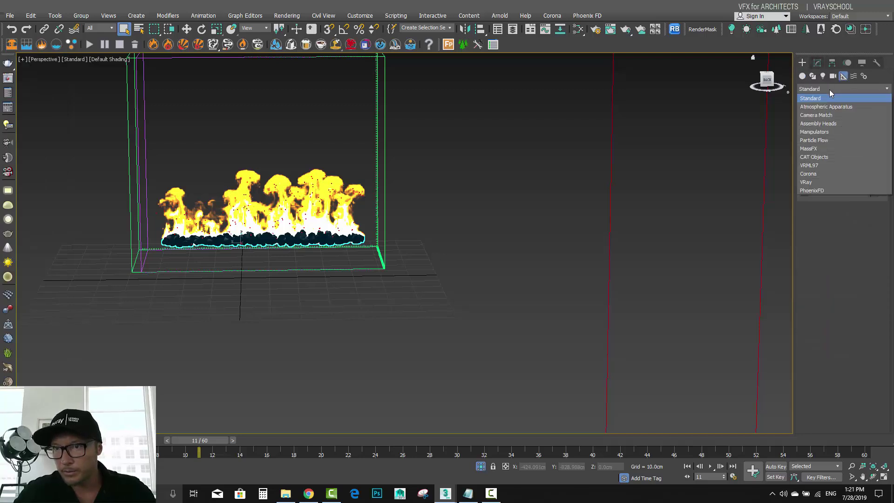
click(812, 191)
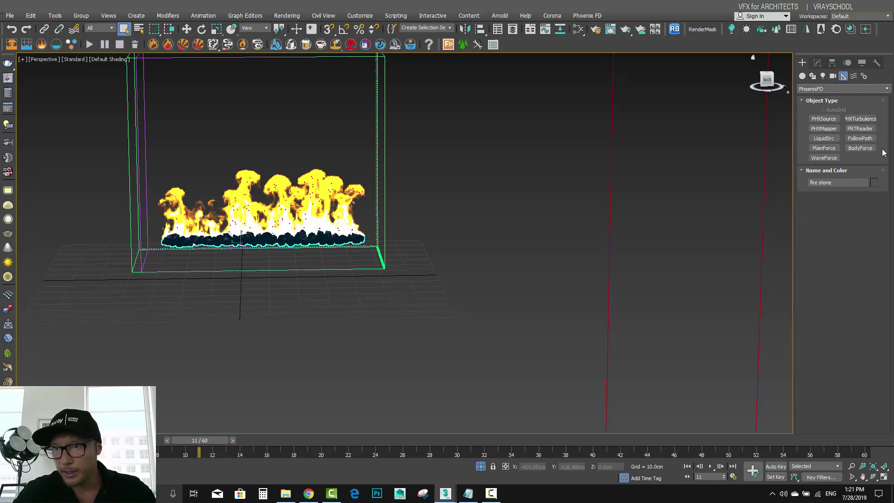
click(830, 149)
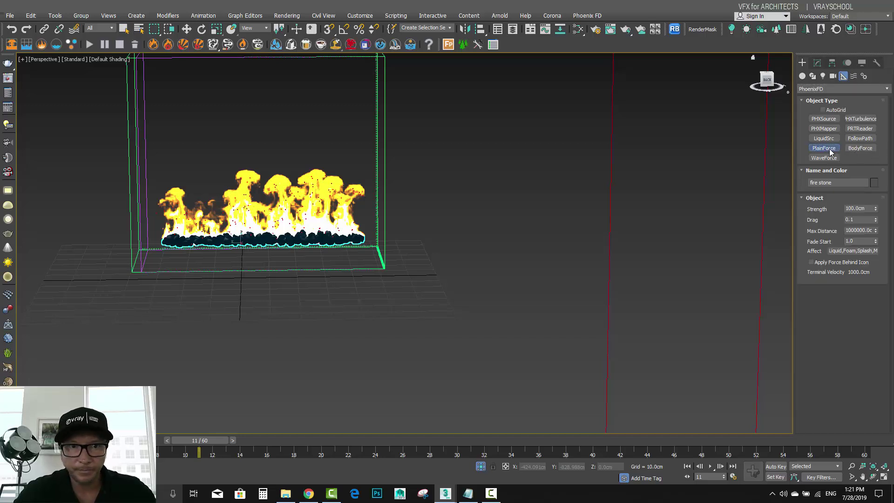
drag(247, 133, 314, 173)
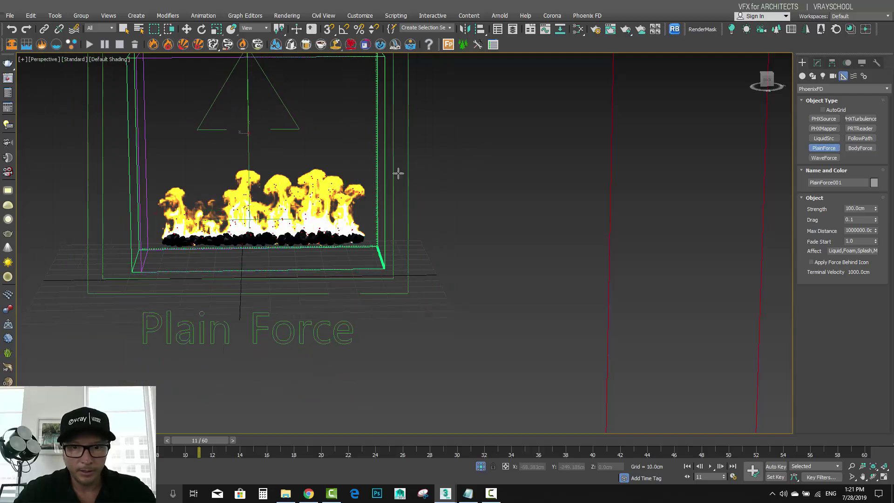
Step: Rotate the plain force 90 degrees about its Y axis
click(202, 29)
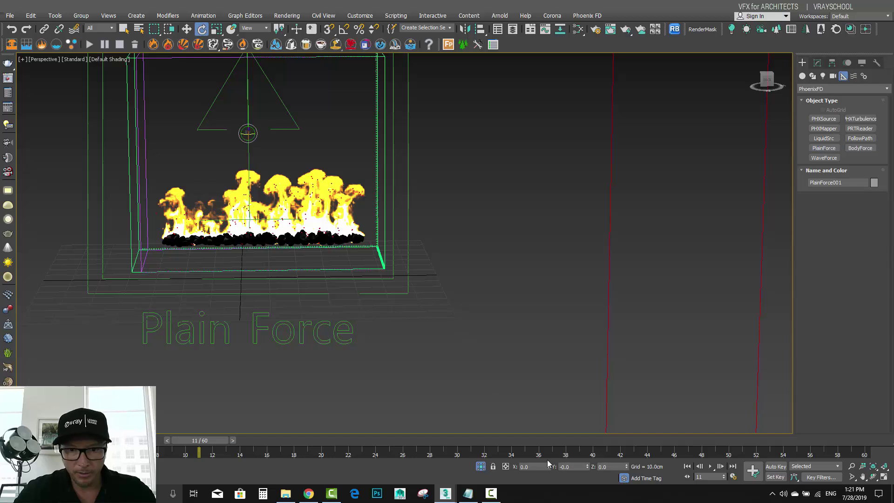
key(Return)
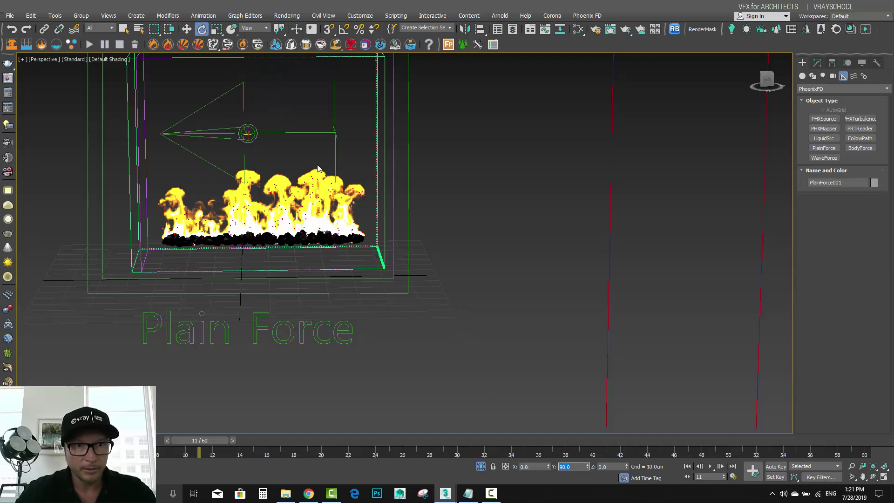
scroll(315, 173, down, 3)
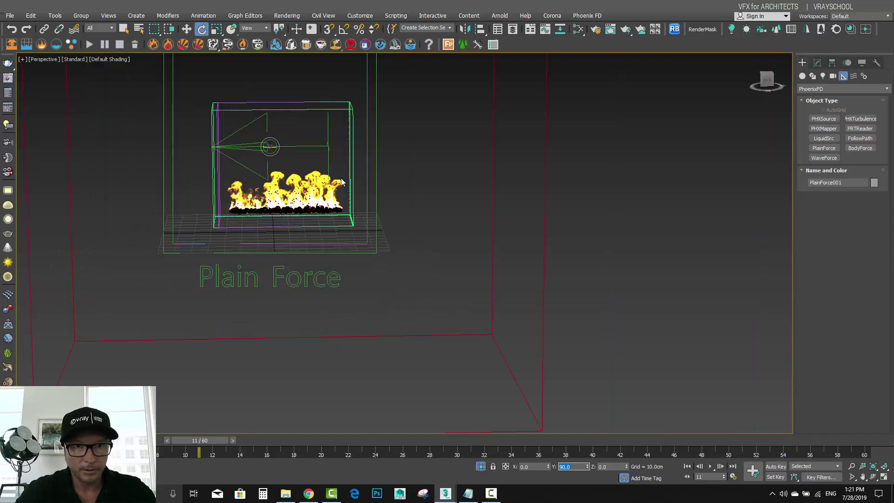
Step: Select the plain force and, in the top view, move it beside the fire container at about X -147 cm, Y -6 cm
key(c)
double_click(437, 186)
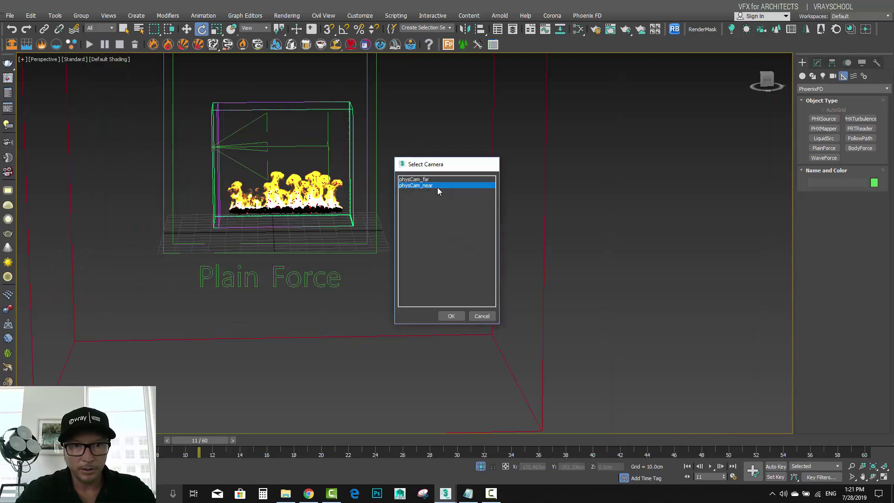
key(p)
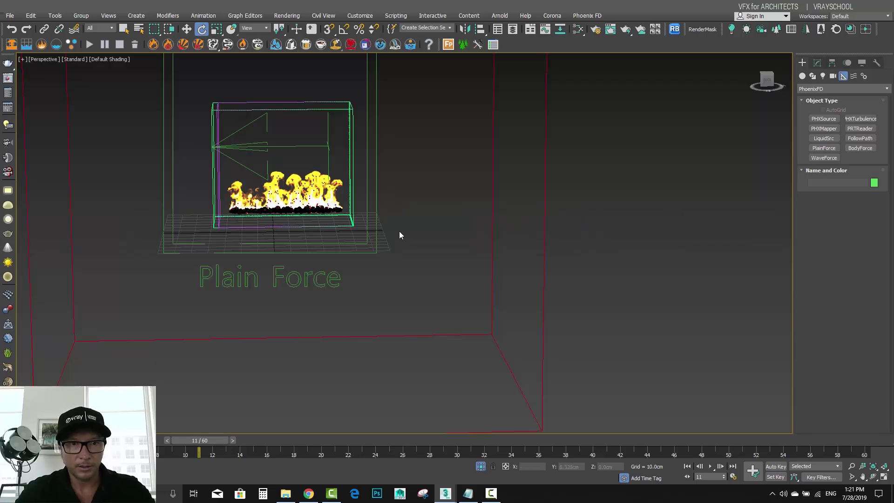
scroll(331, 221, down, 3)
scroll(386, 225, down, 2)
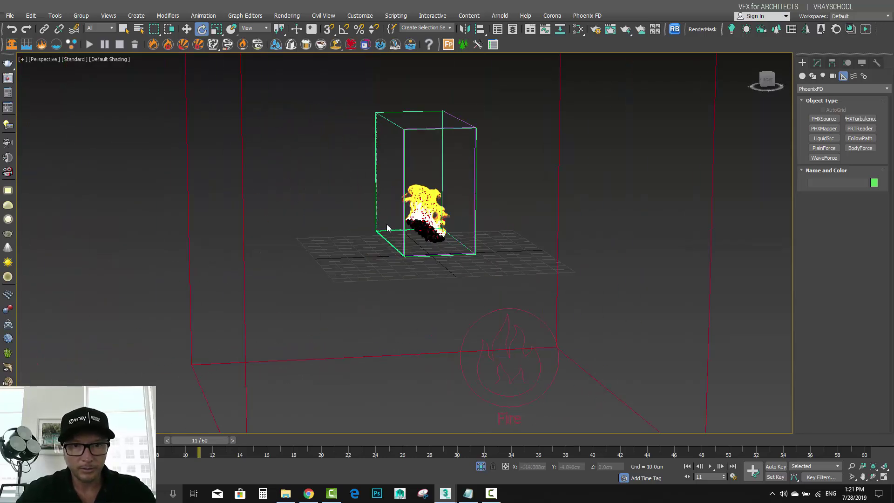
click(375, 228)
scroll(375, 229, down, 3)
alt+middle_drag(375, 228, 333, 260)
click(359, 175)
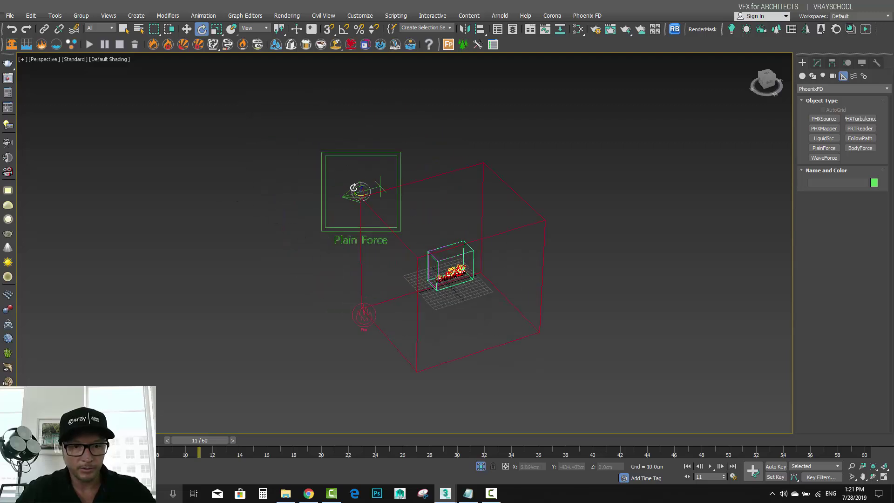
key(t)
key(z)
scroll(360, 228, down, 5)
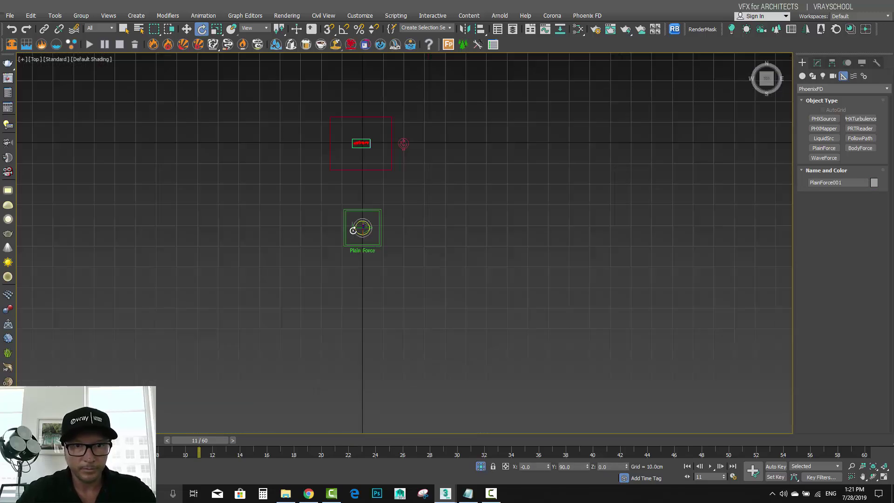
click(187, 30)
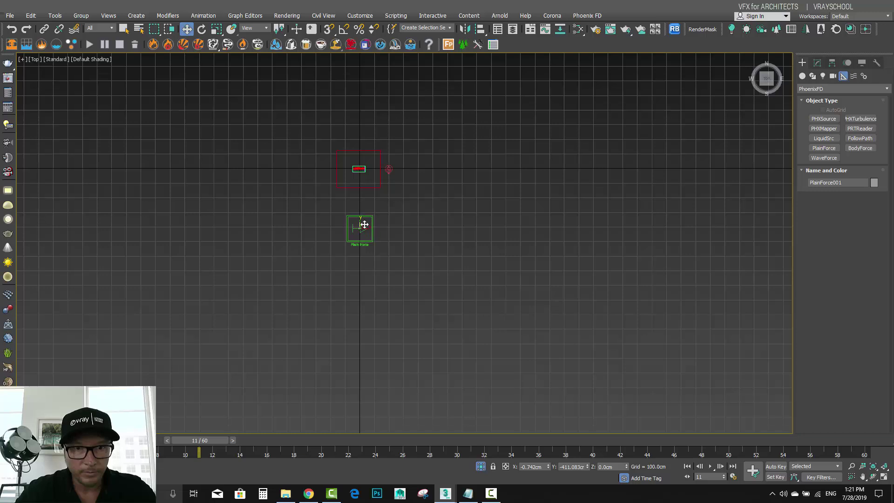
drag(364, 224, 344, 166)
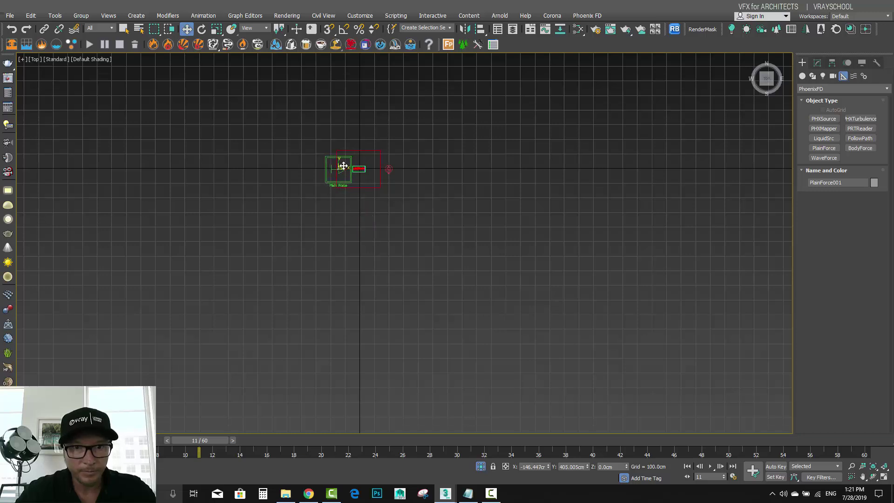
Step: Through the physCam_near camera, move the plain force to about X -216 cm, Y 318 cm
key(c)
double_click(422, 184)
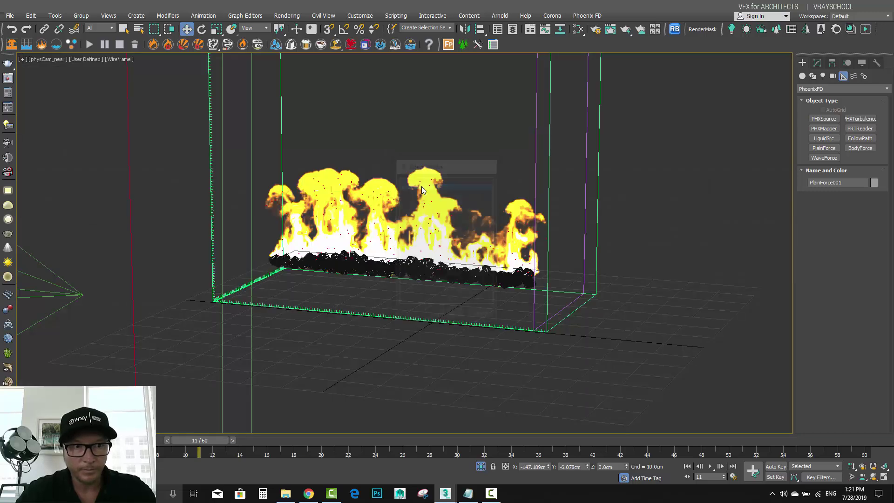
drag(59, 293, 362, 130)
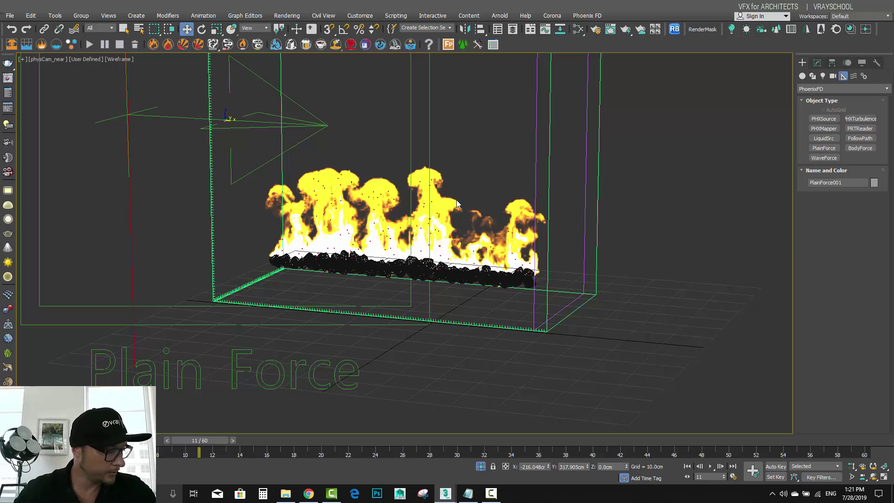
Step: Set the plain force's Strength to 250 cm, rerun the fire simulation, and watch the flames in the perspective view
click(816, 63)
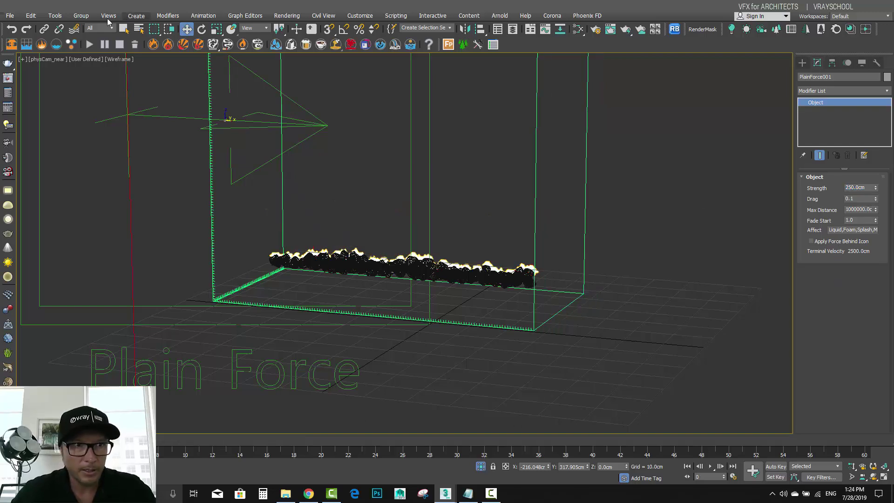
click(89, 45)
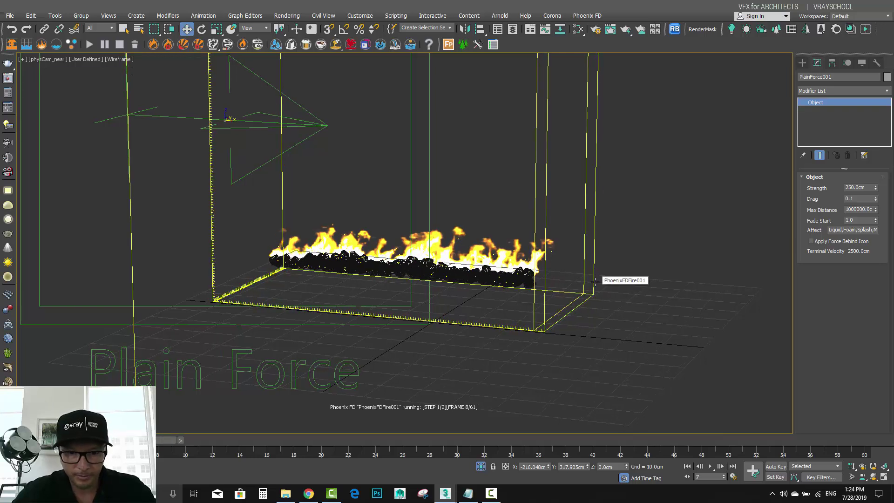
key(p)
alt+middle_drag(595, 281, 513, 328)
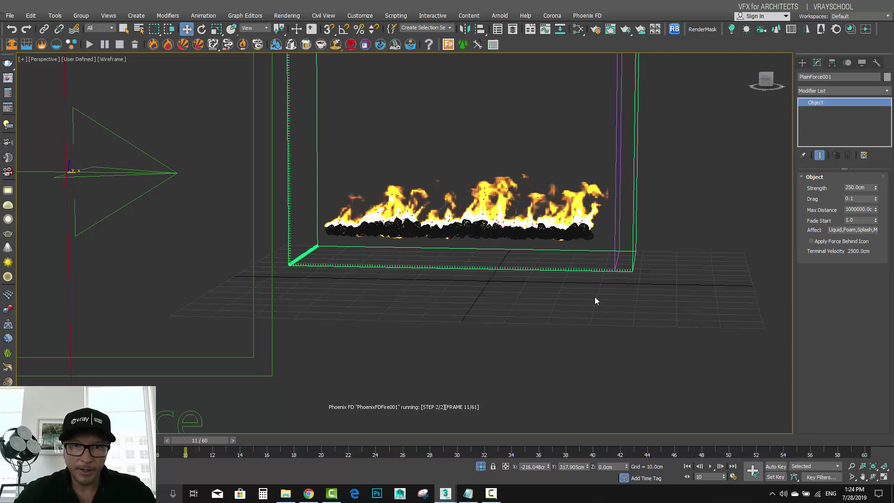
mouse_move(603, 329)
middle_down()
mouse_move(579, 326)
mouse_move(601, 323)
mouse_move(588, 326)
middle_up()
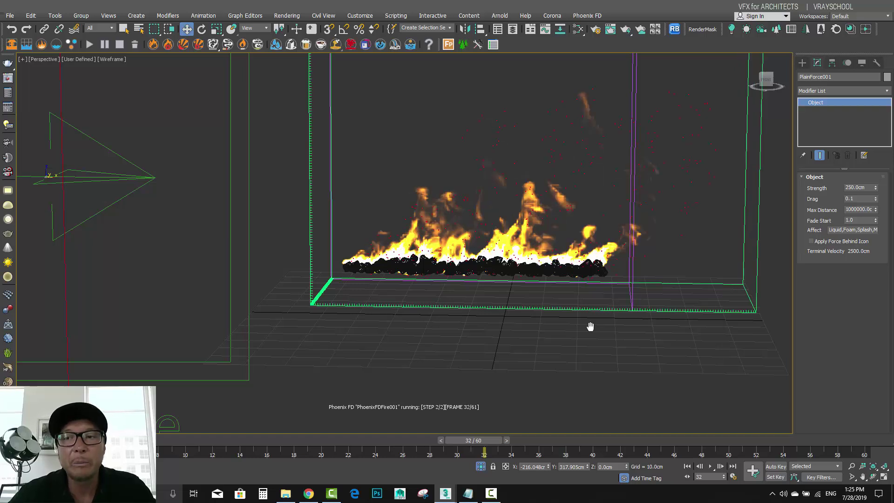
double_click(858, 188)
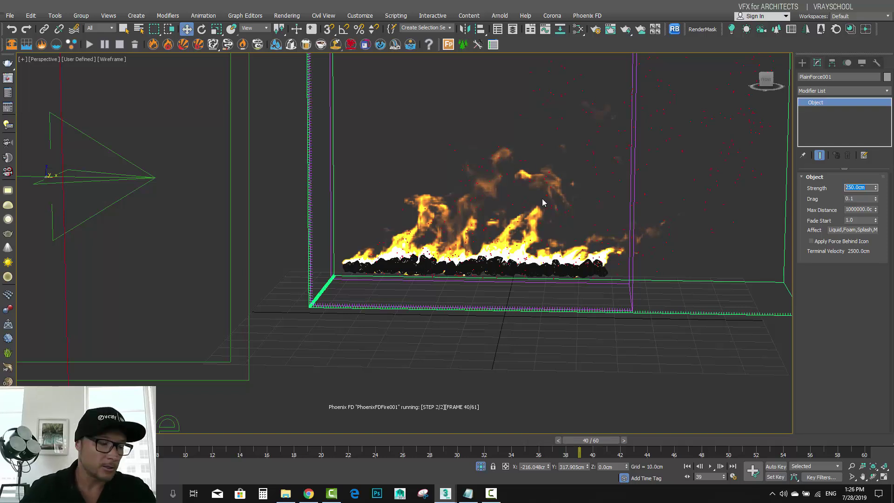
click(802, 63)
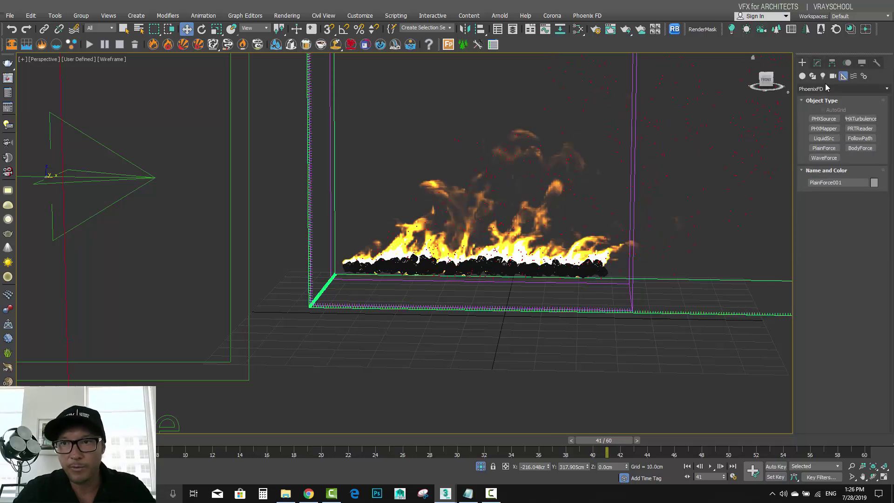
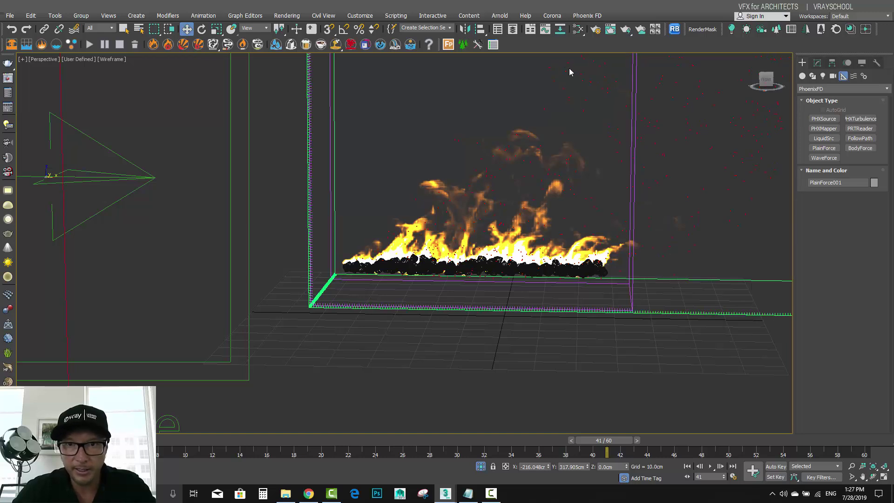
Step: Render a single test frame of the fire from the perspective view with V-Ray, and minimise the frame buffer and render setup
click(596, 30)
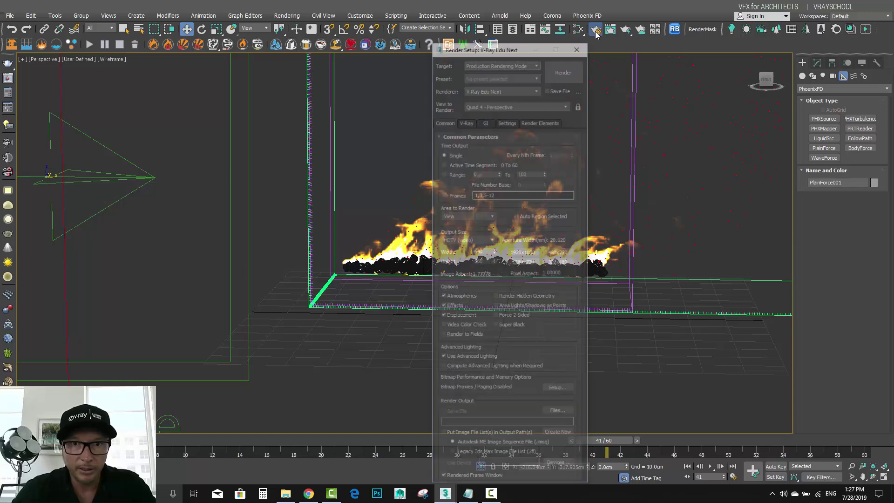
click(466, 123)
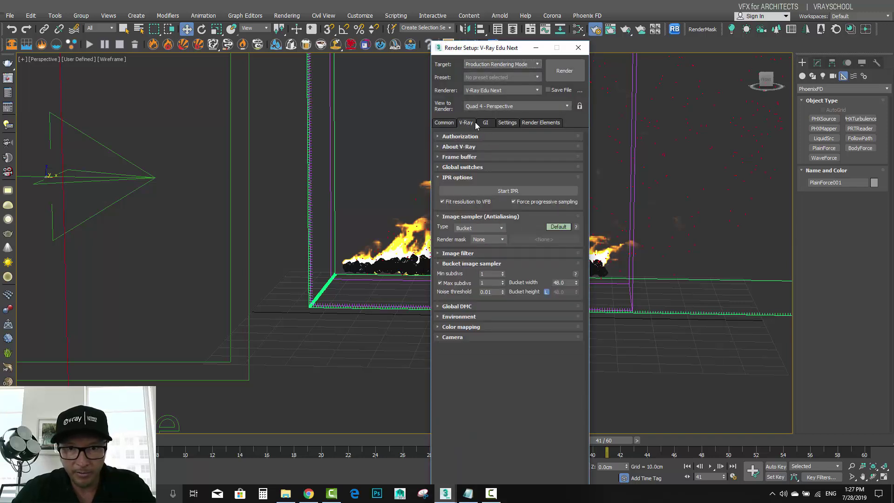
click(446, 123)
click(565, 71)
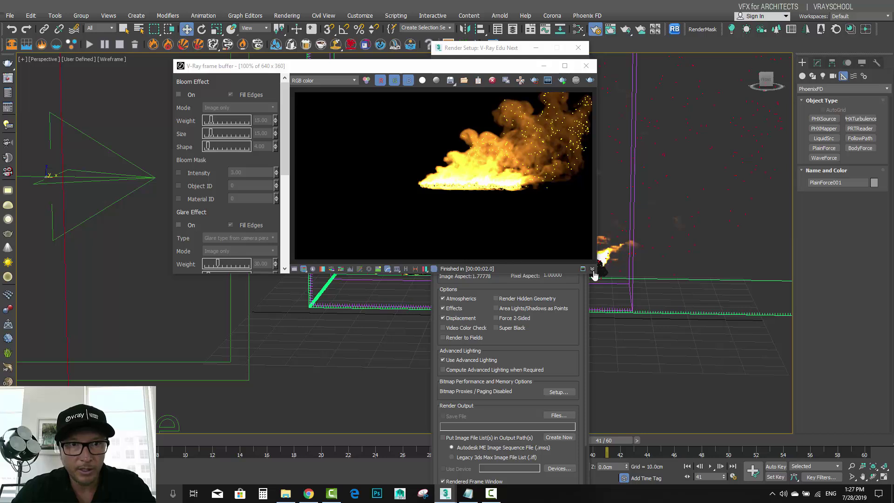
drag(483, 69, 389, 65)
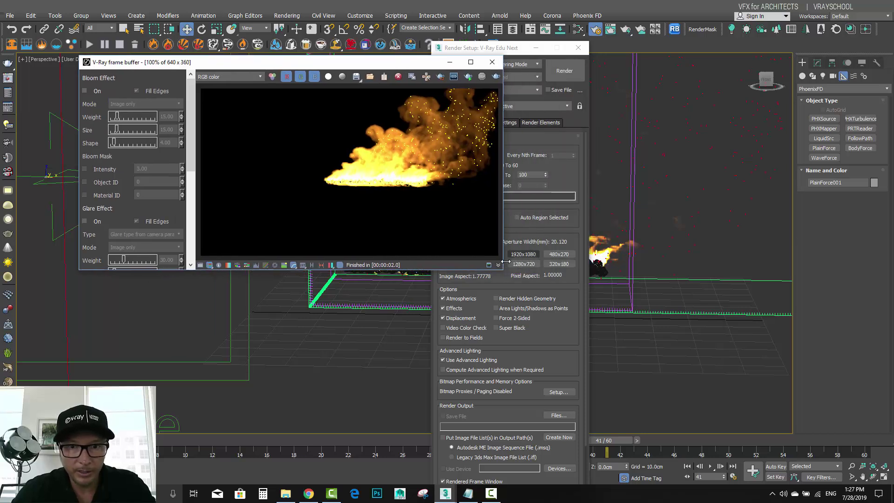
click(450, 62)
click(536, 47)
Step: Select the Phoenix FD fire simulator and open its Rendering settings for modification
click(634, 190)
click(817, 63)
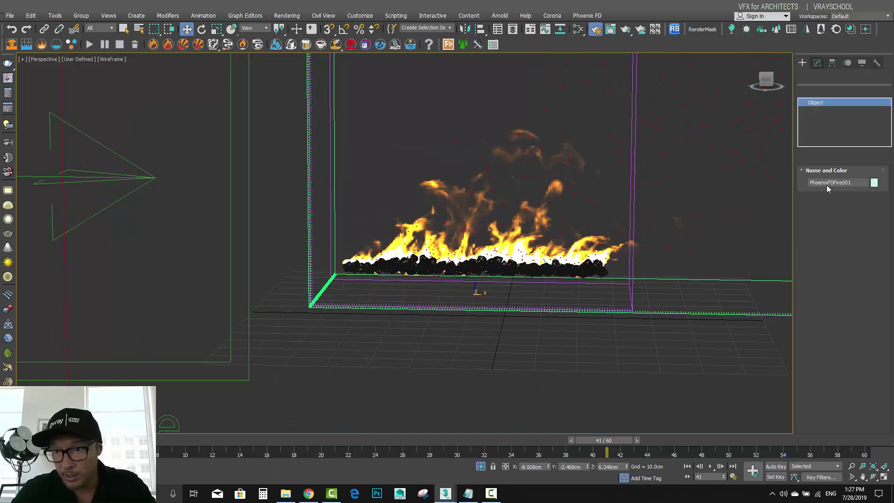
drag(891, 232, 881, 426)
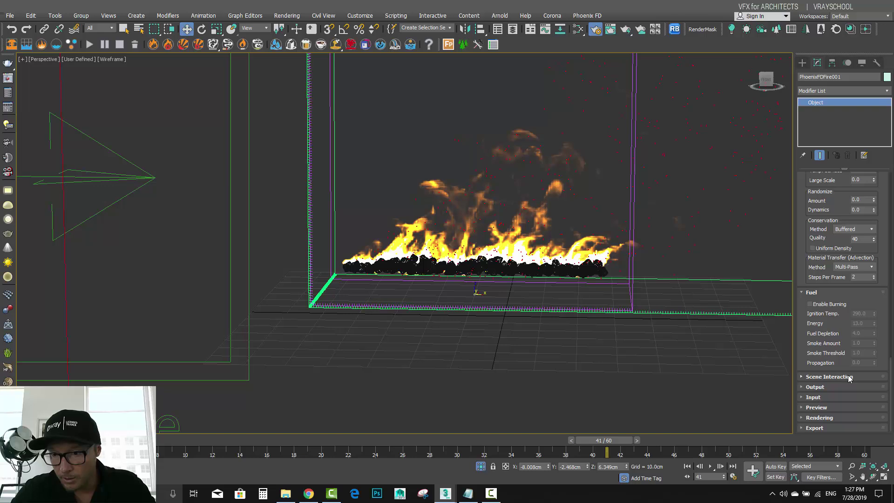
click(833, 416)
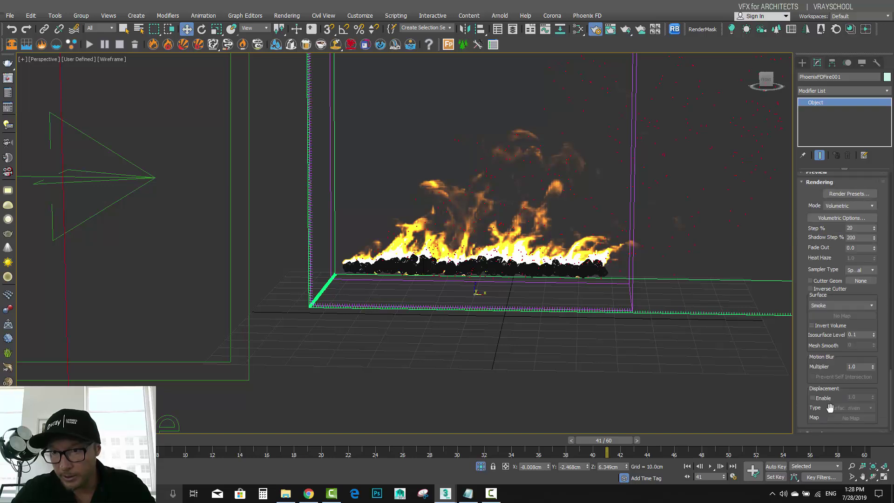
drag(805, 194, 800, 214)
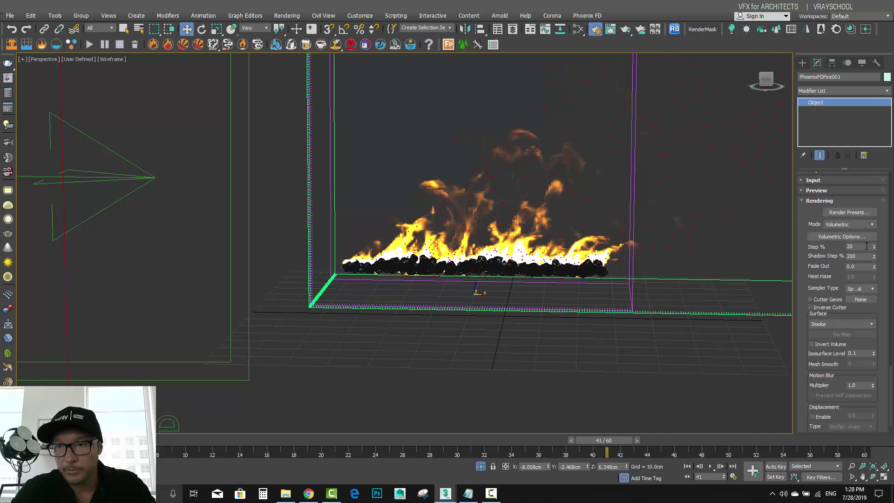
Step: Load the render preset file PhoenixFD_BurningChair_flames.tpr into the fire simulator and review the list of changed settings
click(843, 213)
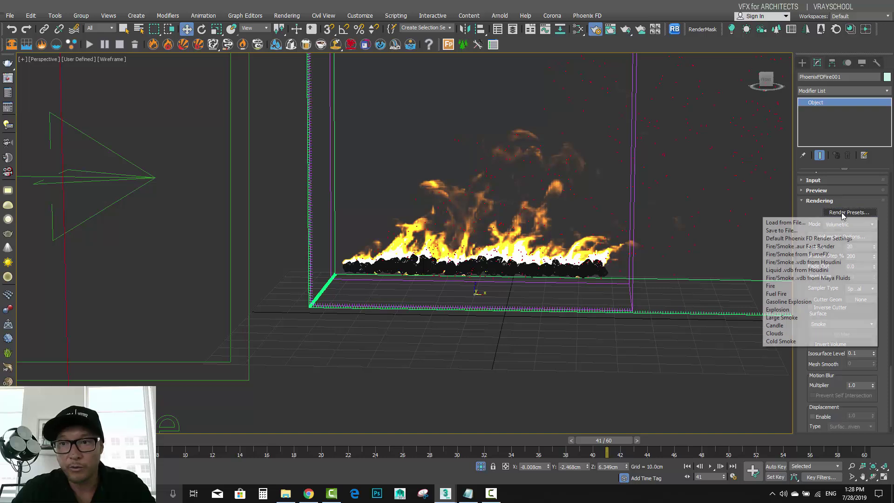
click(796, 223)
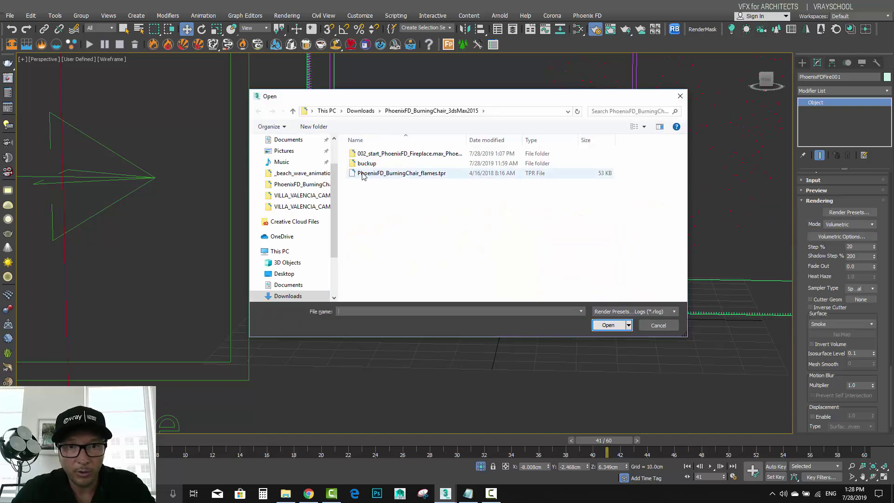
click(434, 176)
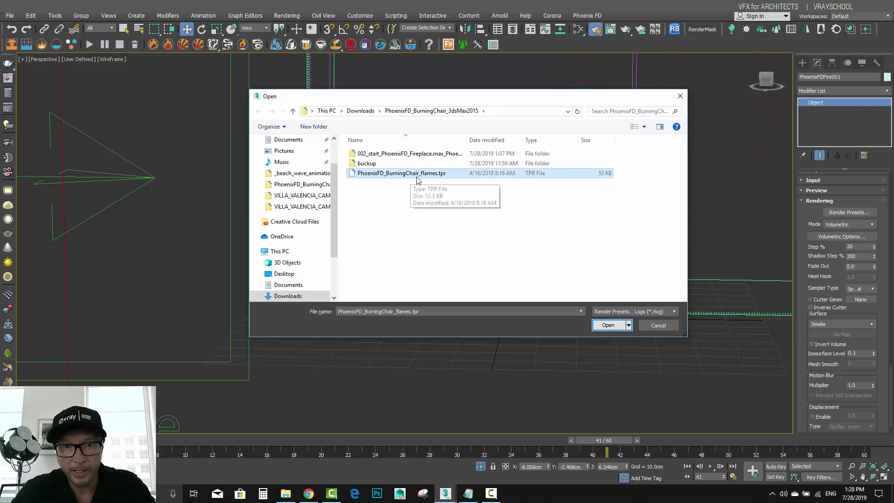
click(607, 326)
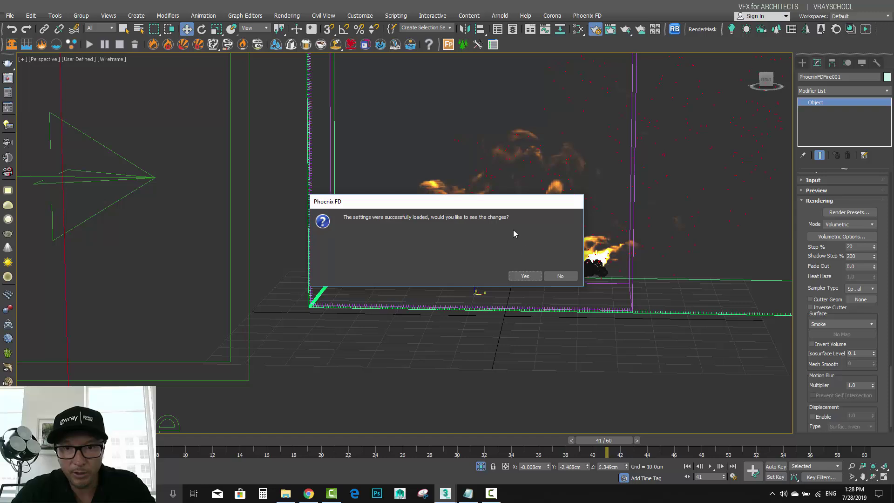
click(525, 275)
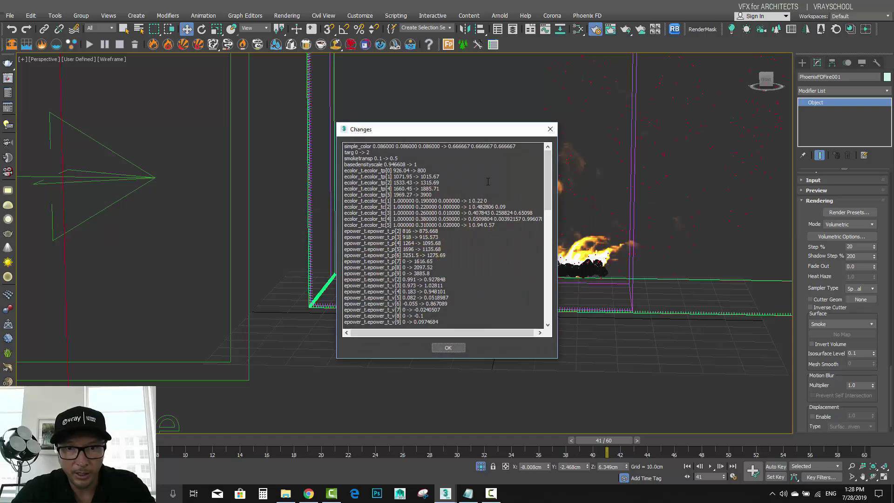
mouse_move(548, 176)
mouse_down()
mouse_move(548, 298)
mouse_move(562, 181)
mouse_up()
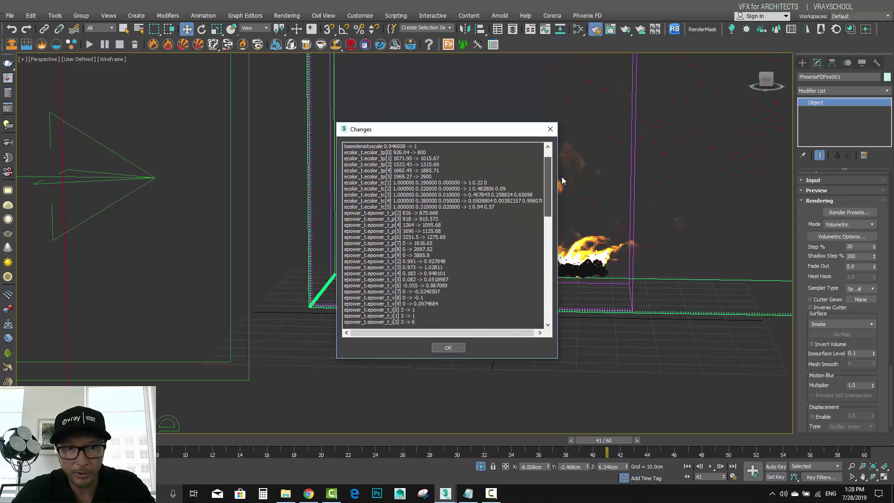
click(450, 348)
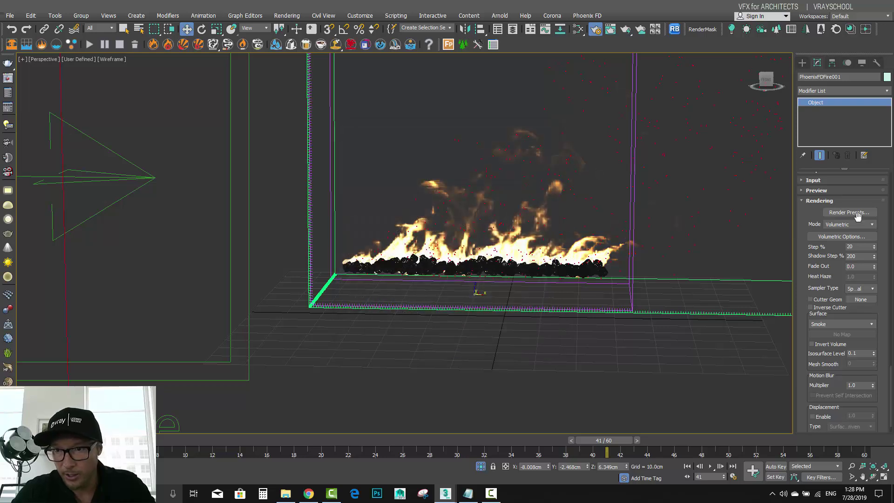
Step: Open the simulator's volumetric options and examine the Fire, Smoke Color and Smoke Opacity settings
click(839, 237)
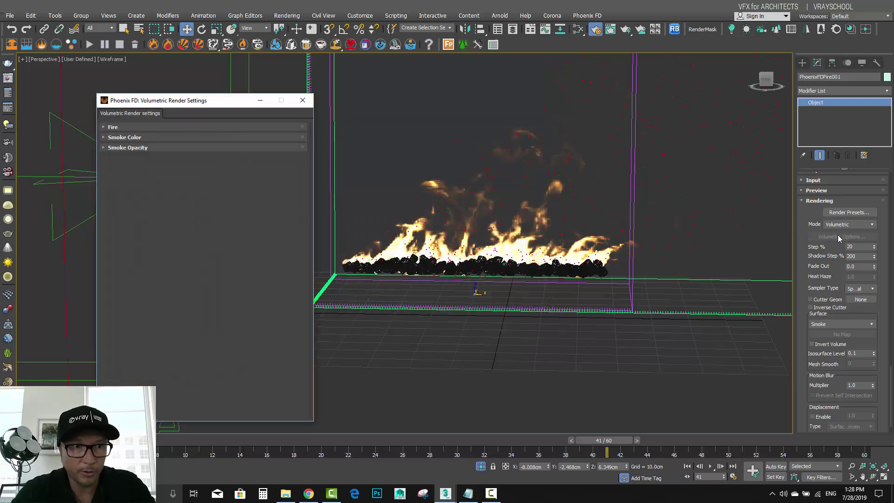
click(112, 127)
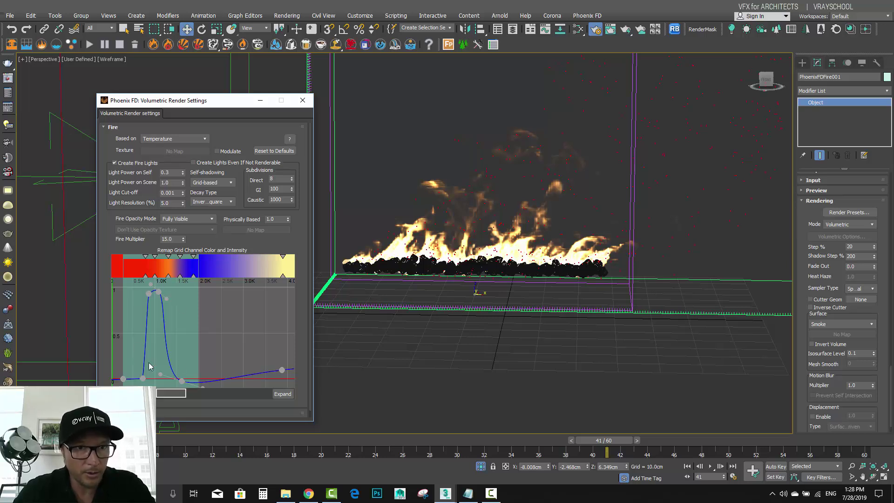
scroll(310, 174, down, 1)
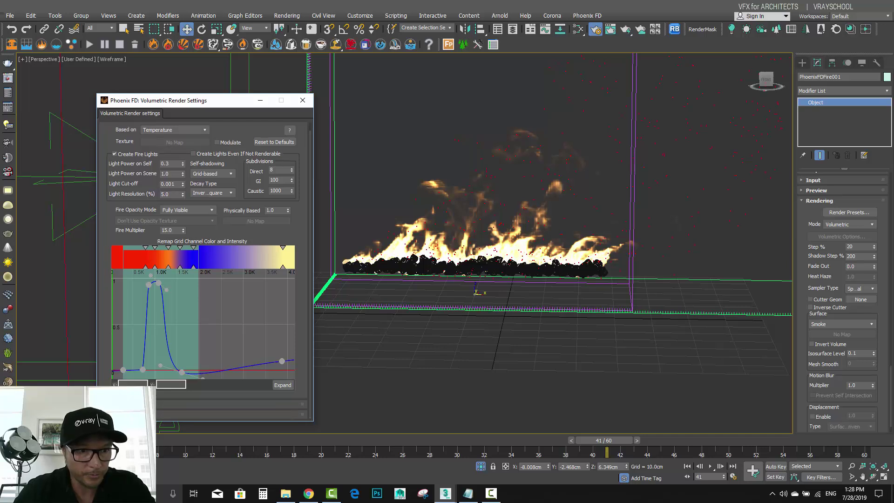
scroll(219, 201, down, 5)
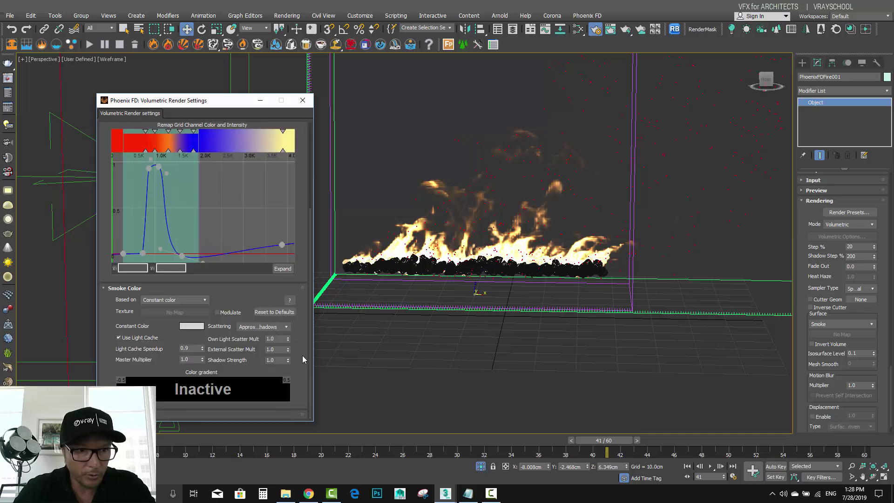
scroll(203, 261, down, 8)
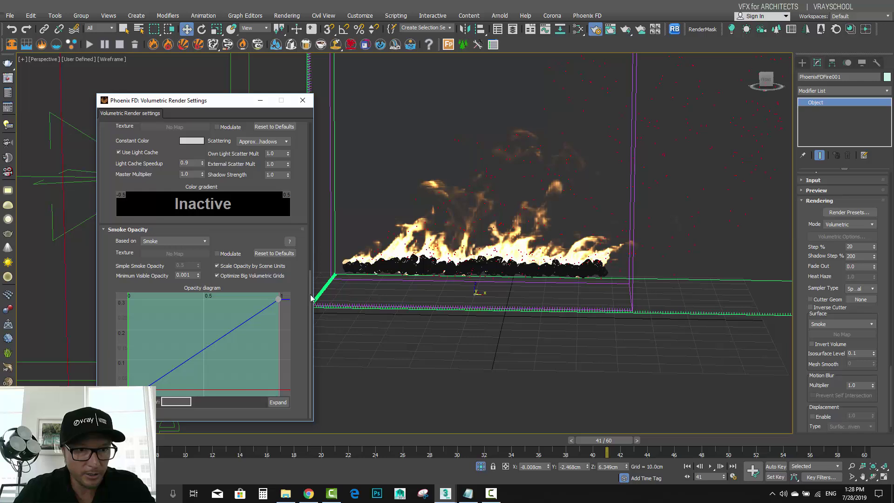
scroll(308, 326, up, 5)
scroll(312, 364, down, 5)
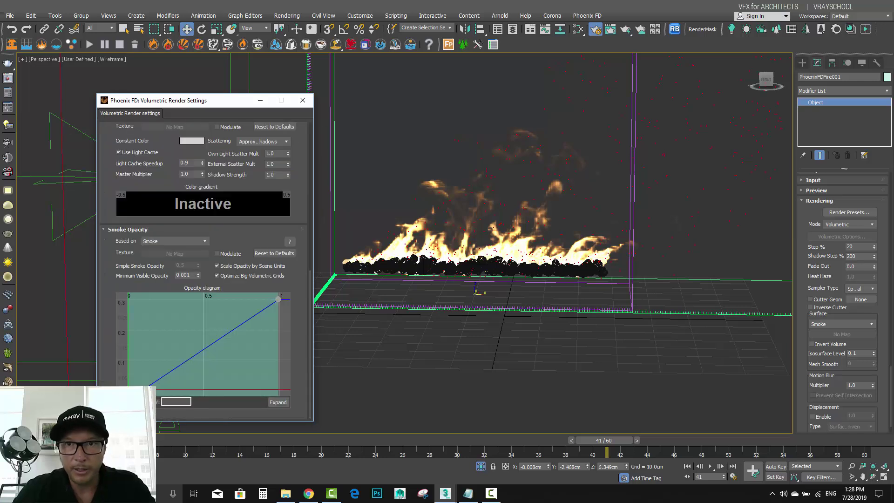
Step: Test-render the fire with the loaded preset from the perspective view and again through the physCam_near camera
click(627, 31)
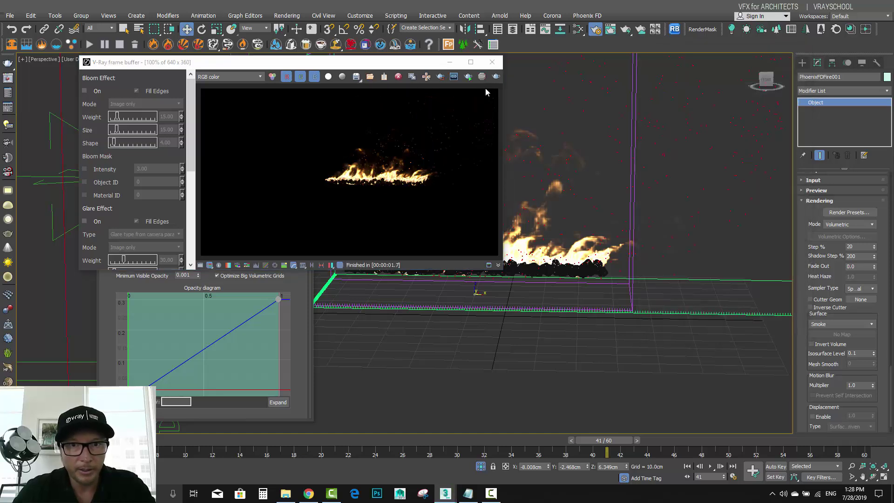
click(491, 62)
click(47, 60)
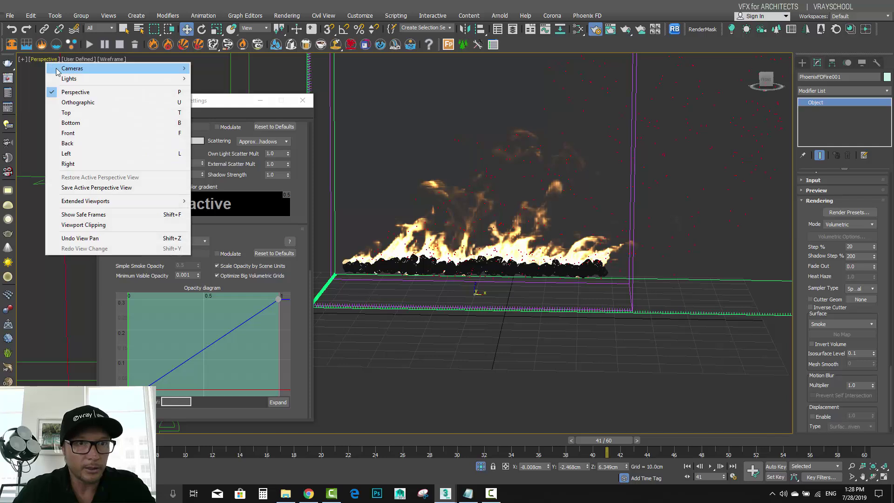
mouse_move(110, 69)
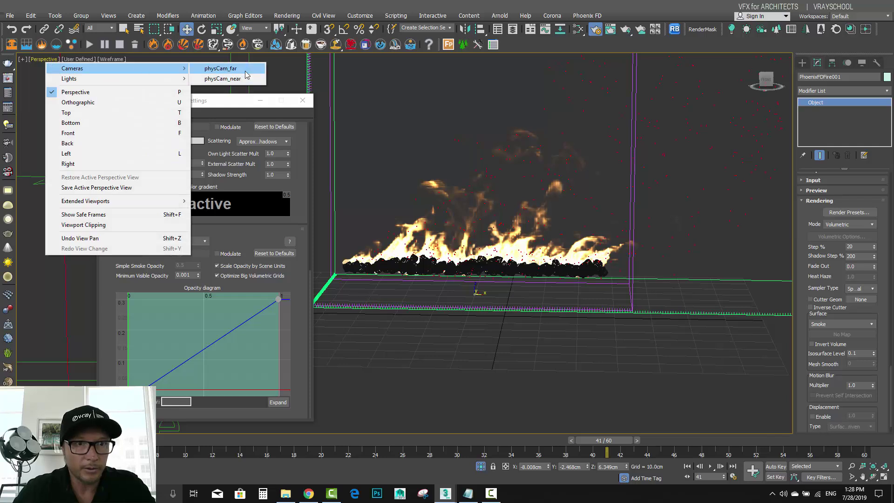
click(246, 79)
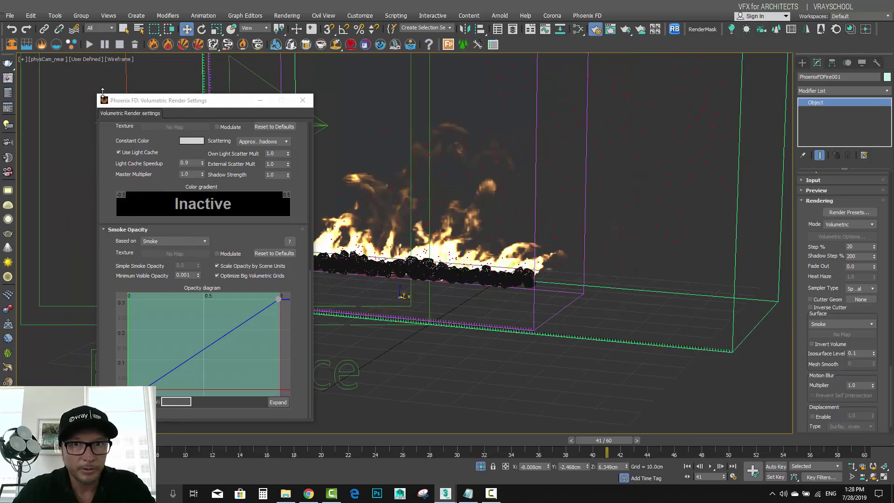
click(624, 30)
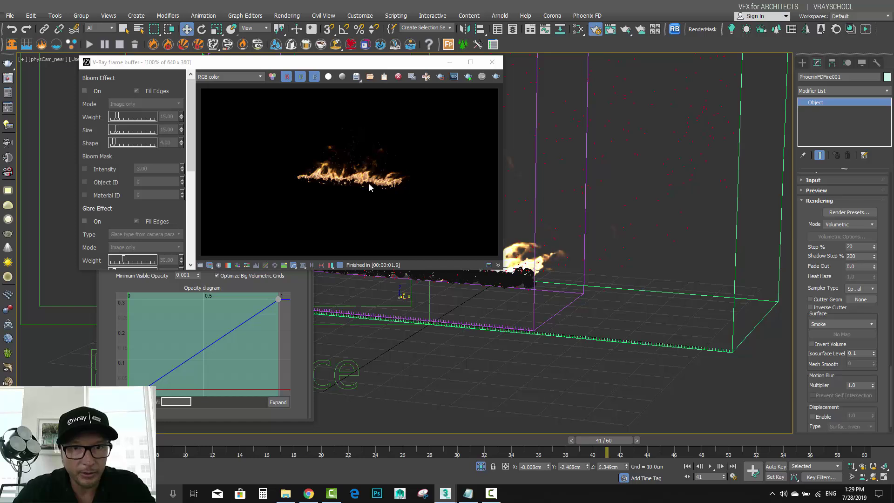
click(492, 63)
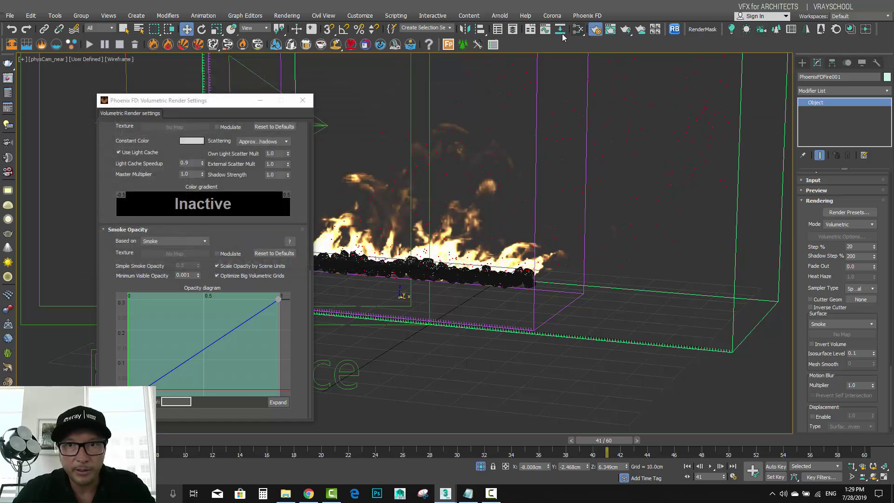
Step: Set the render output size to 1280x720, render the physCam_near view, and bring the volumetric render settings forward
click(596, 29)
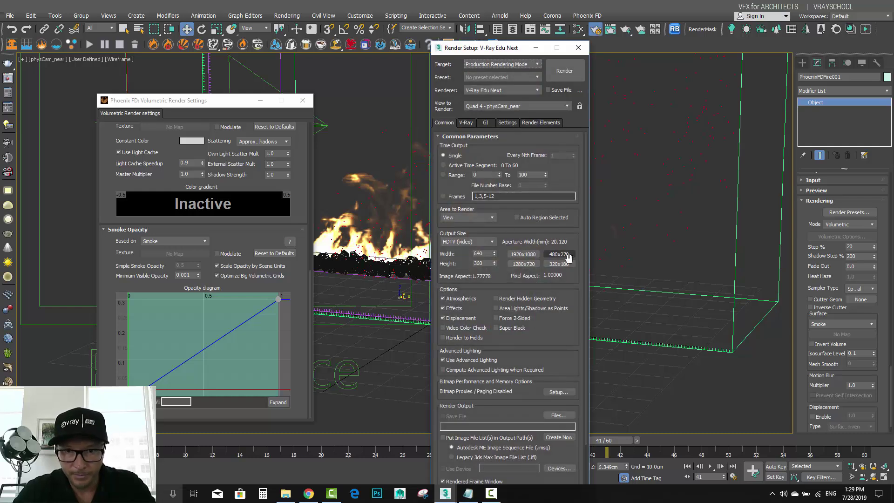
click(523, 264)
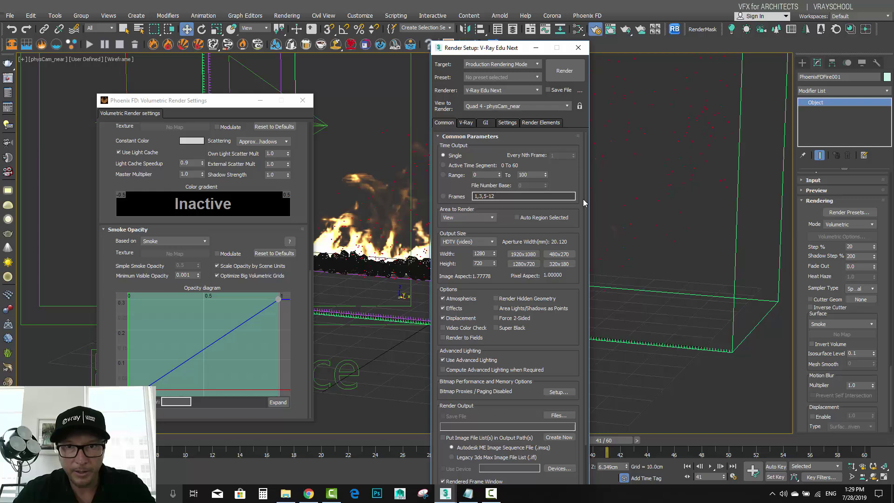
click(564, 72)
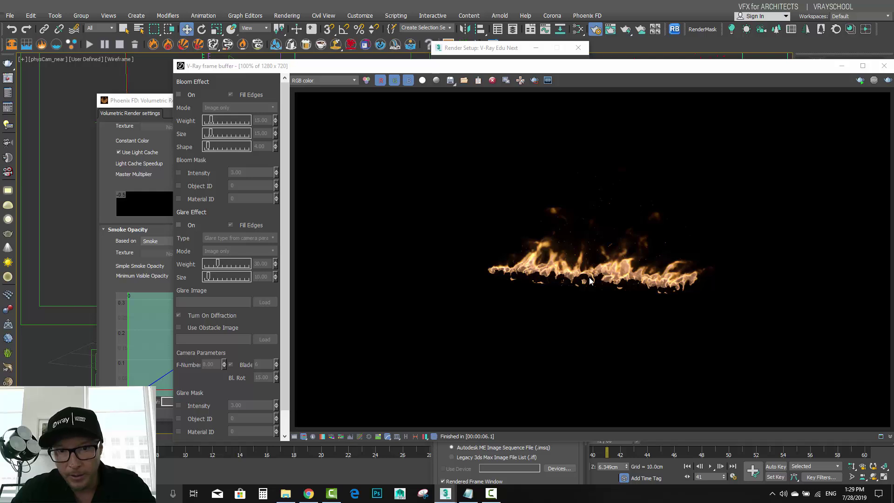
click(135, 104)
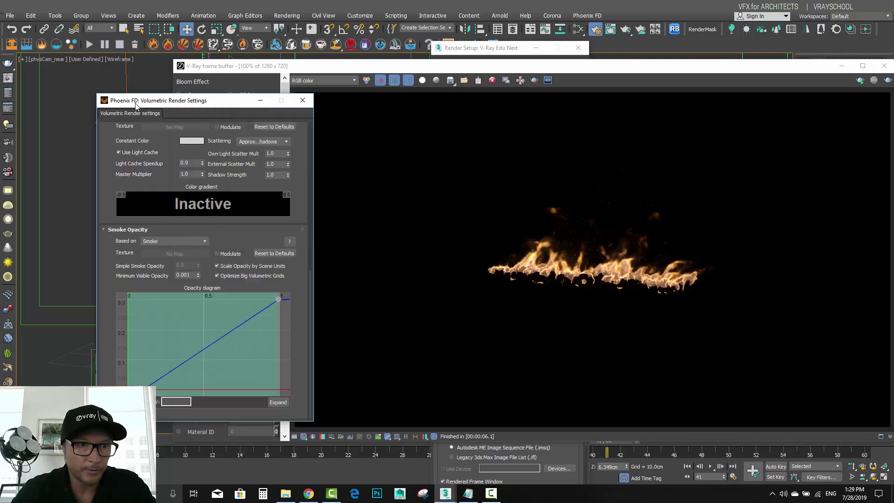
Step: Review the volumetric render settings, collapsing the Fire and Smoke Color sections to examine Smoke Opacity and its Based on channel
drag(310, 283, 309, 245)
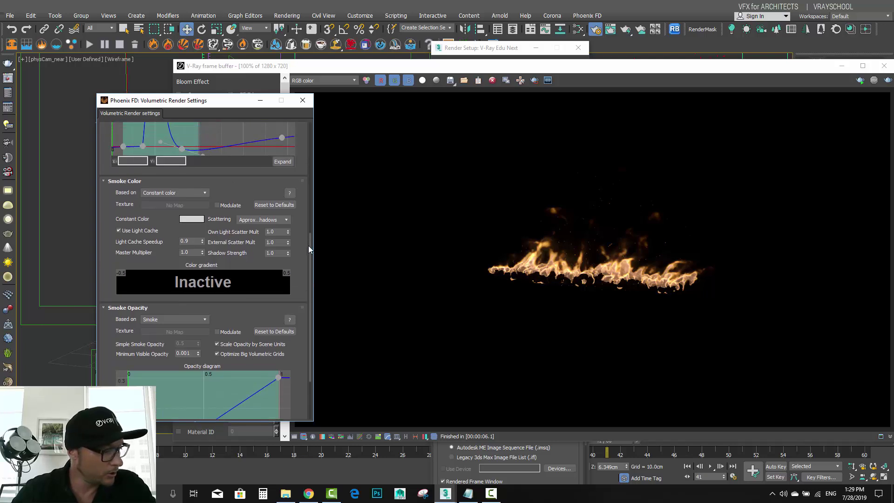
drag(308, 245, 307, 137)
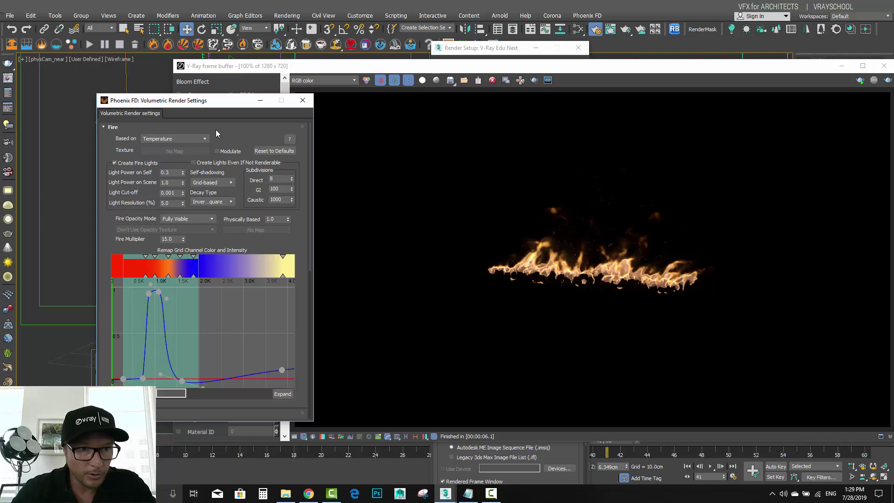
click(112, 127)
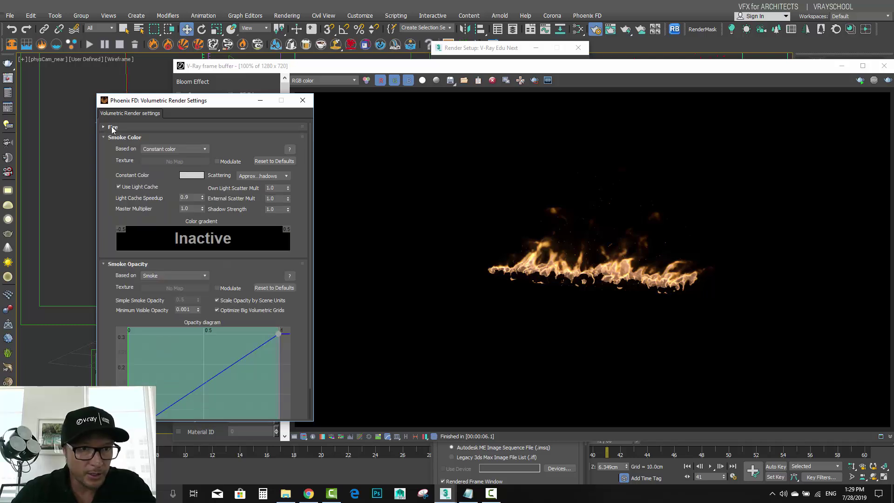
click(124, 137)
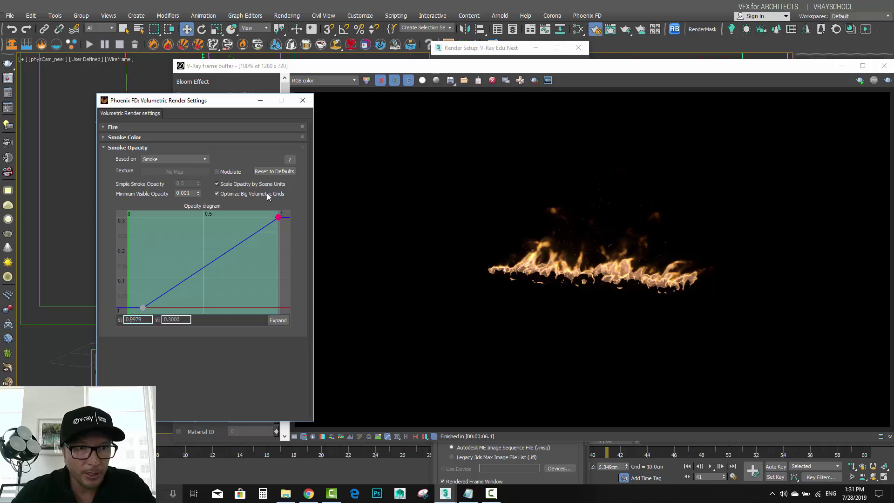
click(176, 160)
click(175, 160)
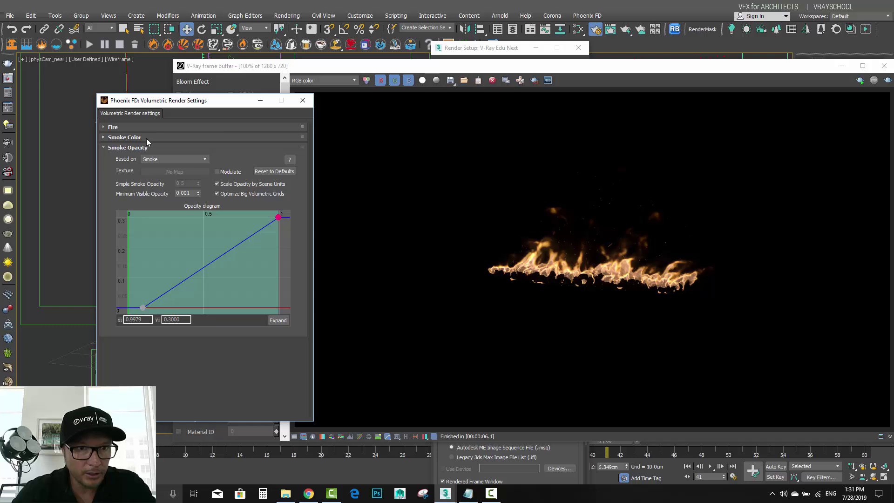
Step: Check the Smoke Color constant color and the Fire section's settings, and close the volumetric render settings
click(124, 137)
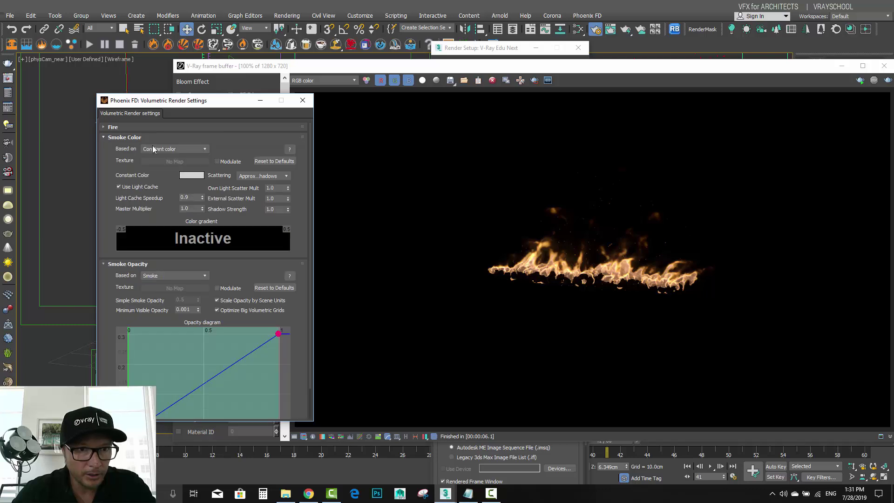
click(196, 178)
click(381, 45)
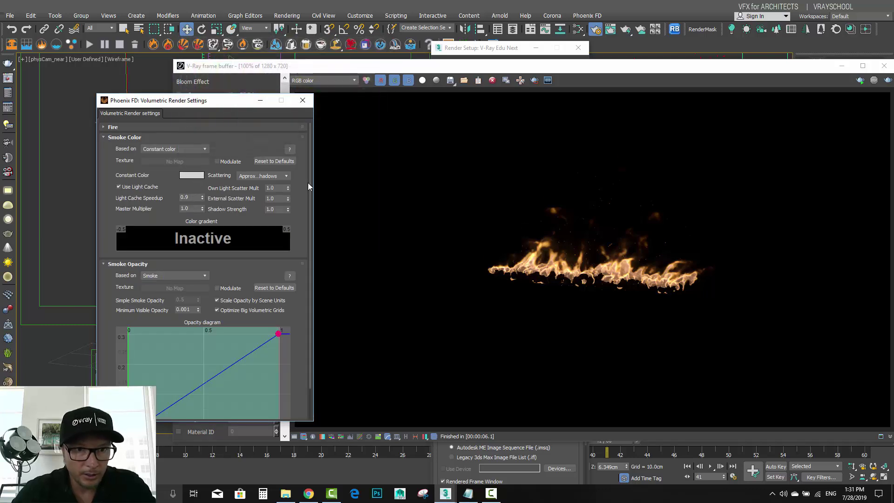
drag(309, 258, 318, 180)
click(118, 127)
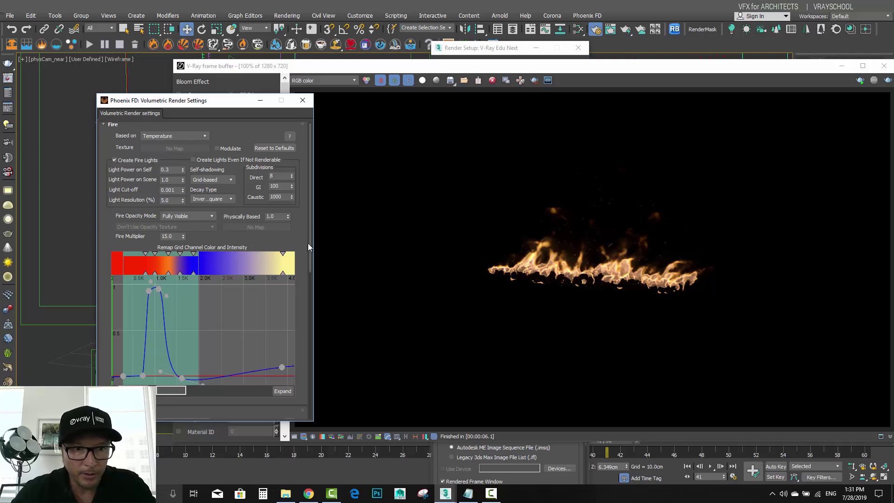
scroll(304, 386, down, 10)
scroll(303, 144, up, 10)
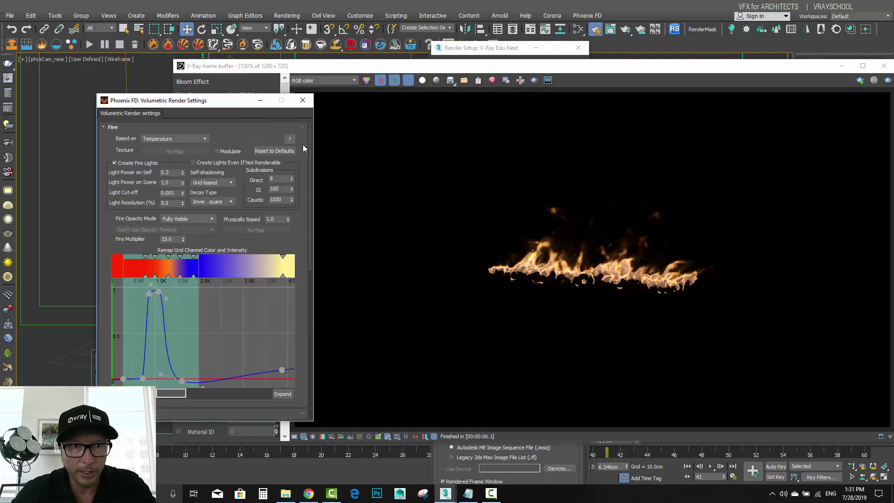
click(305, 101)
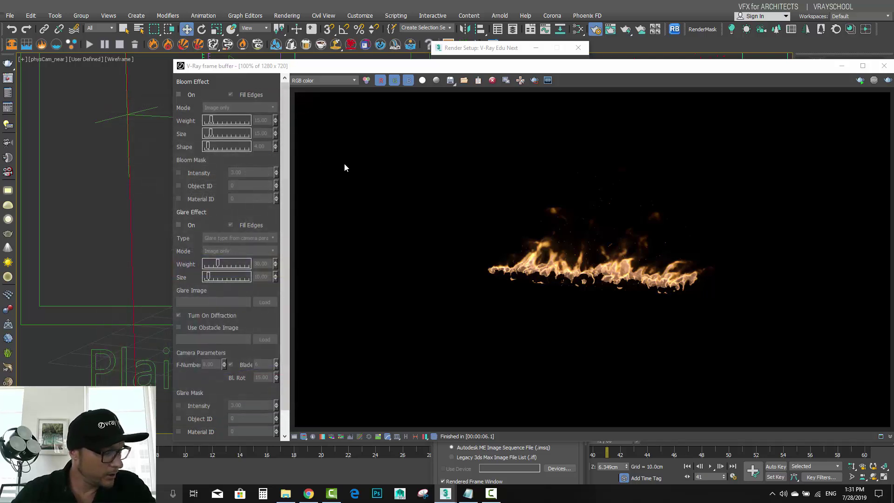
Step: Enable the Bloom effect in the V-Ray frame buffer, toggling it to compare the fire with and without it
drag(322, 66, 301, 63)
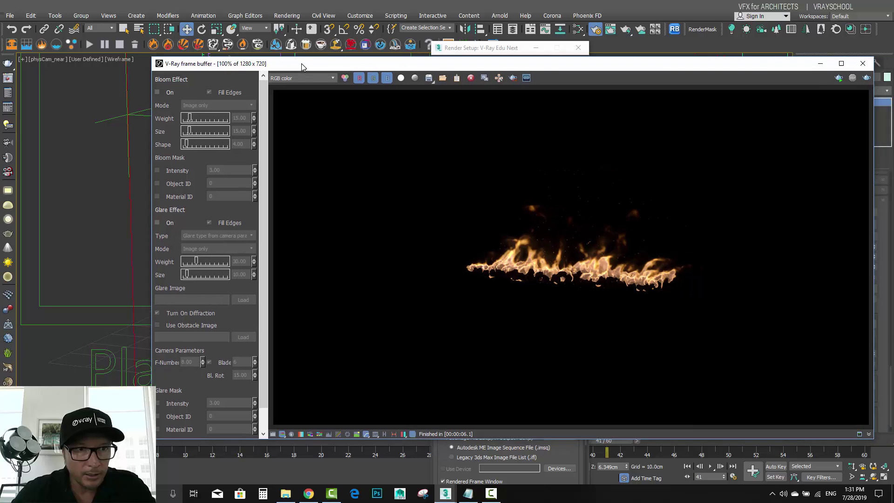
click(158, 92)
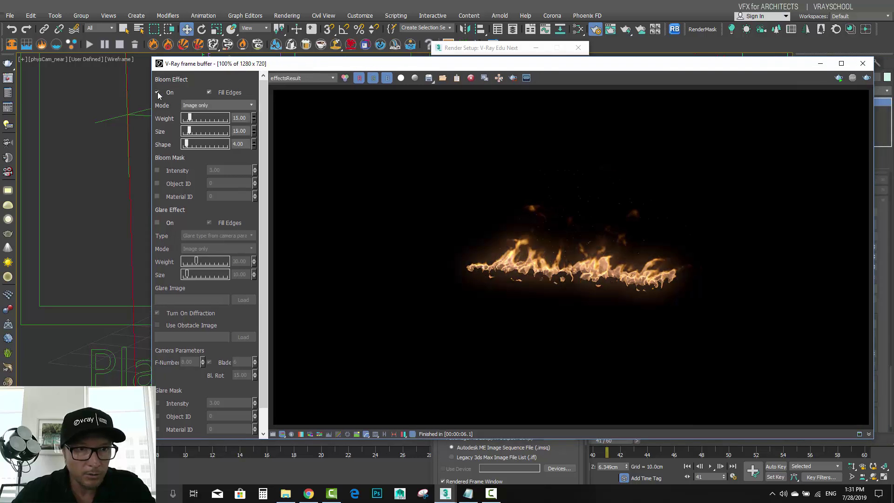
click(158, 92)
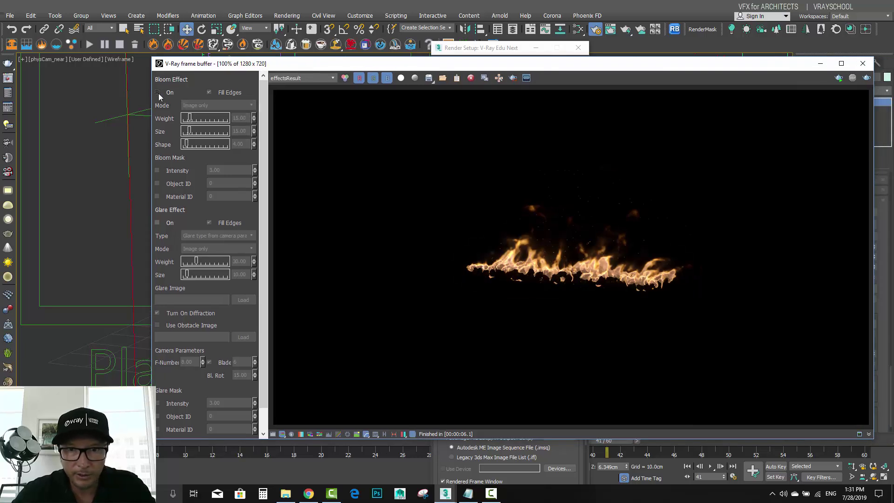
click(158, 93)
click(159, 92)
click(158, 93)
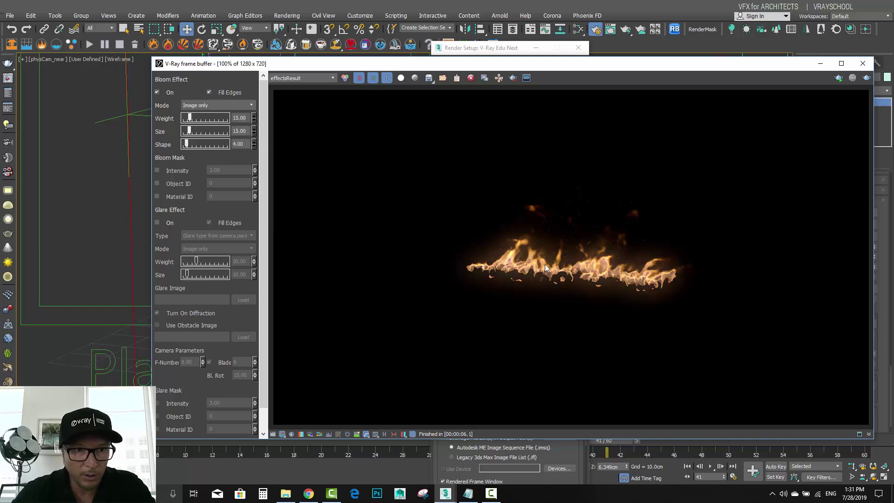
Step: Set the Bloom effect's weight to 8 and its size to 20
click(240, 118)
text(8)
key(Return)
key(Tab)
key(Return)
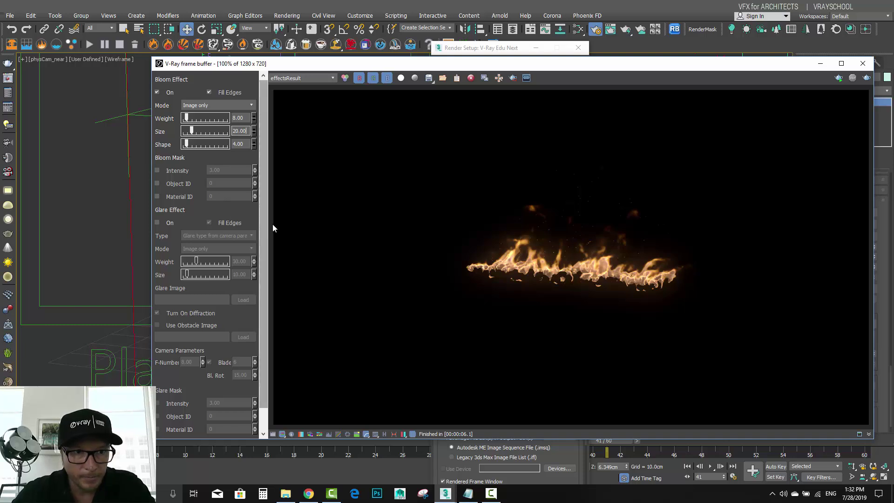
Step: Enable the Glare effect with a weight of 21, comparing the render with and without both lens effects
click(157, 223)
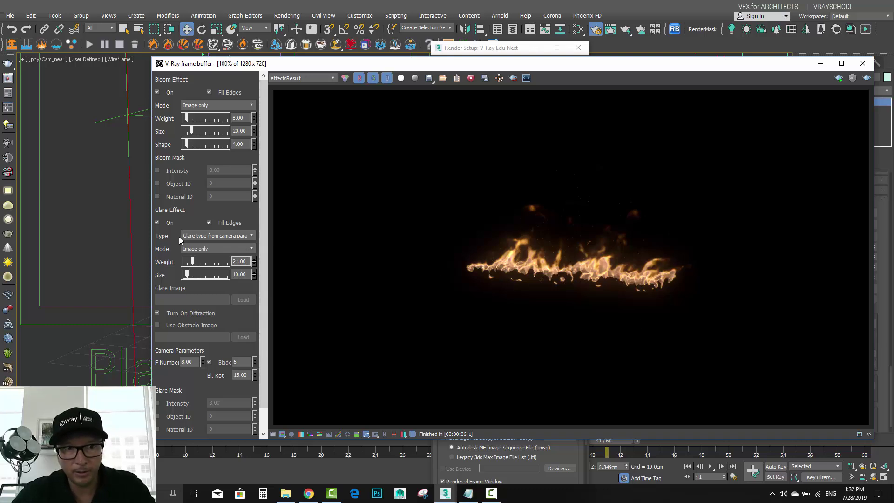
click(157, 223)
click(158, 92)
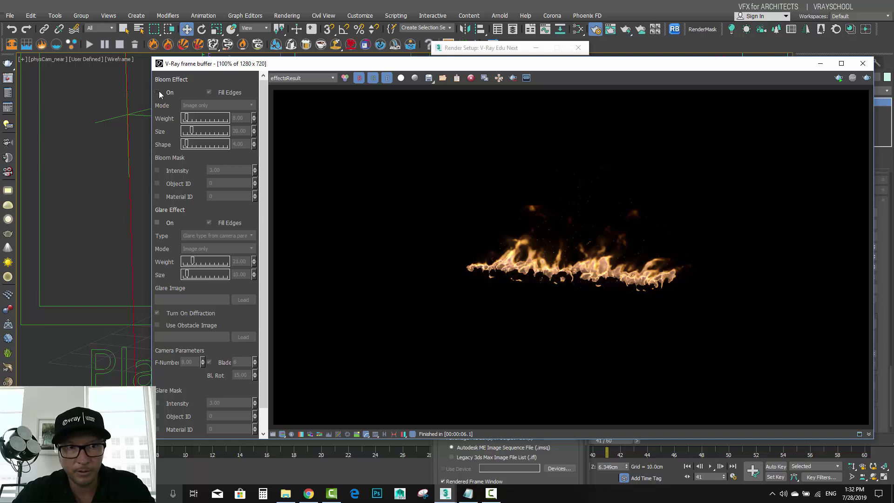
click(158, 92)
click(157, 222)
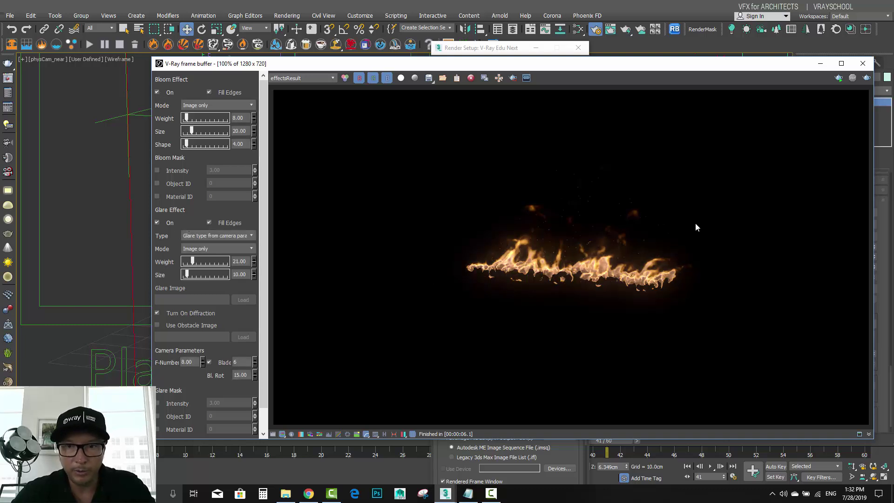
Step: Exit isolation to bring back the whole fire pit, test-render the physCam_near view, and put away the render windows
click(820, 64)
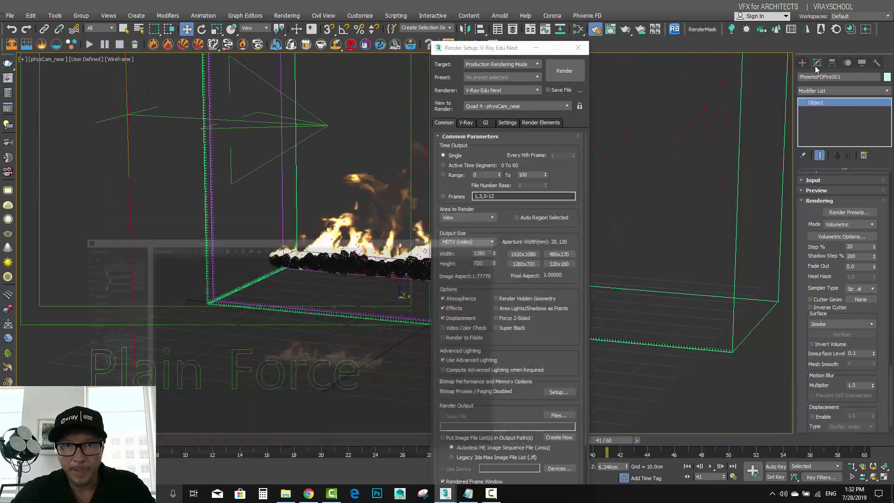
click(578, 48)
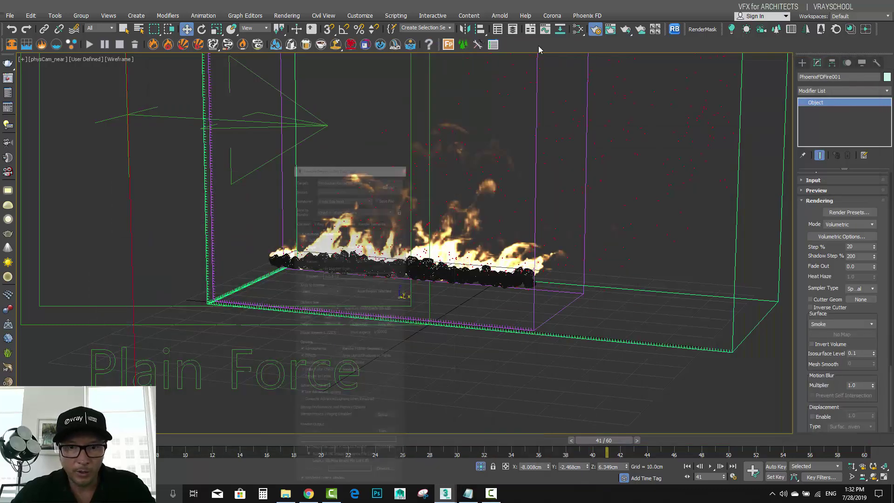
click(481, 467)
click(496, 391)
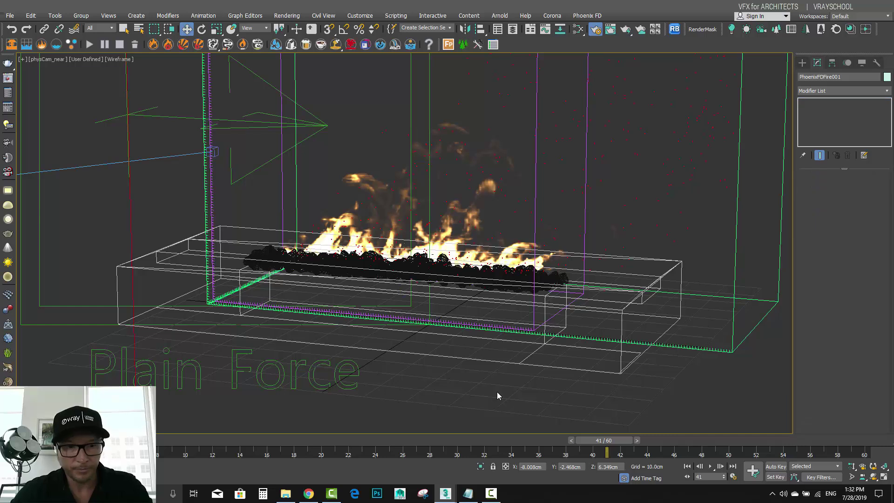
click(625, 30)
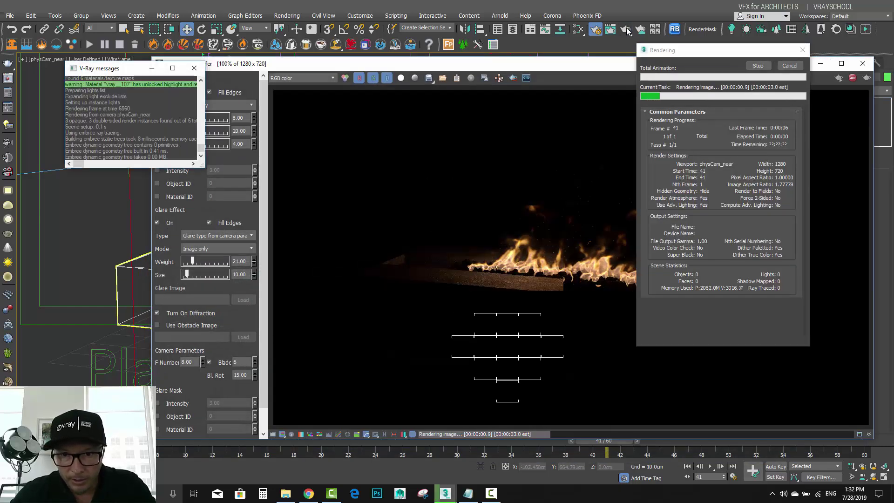
drag(692, 50, 208, 48)
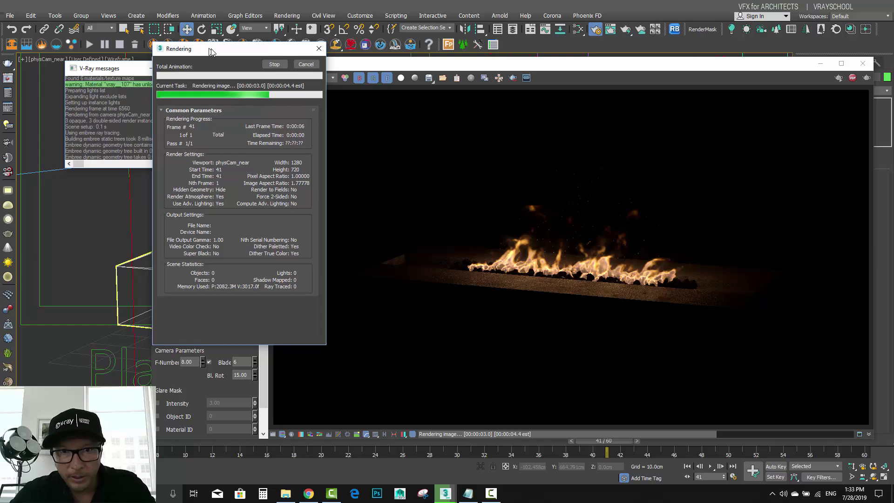
drag(208, 48, 481, 57)
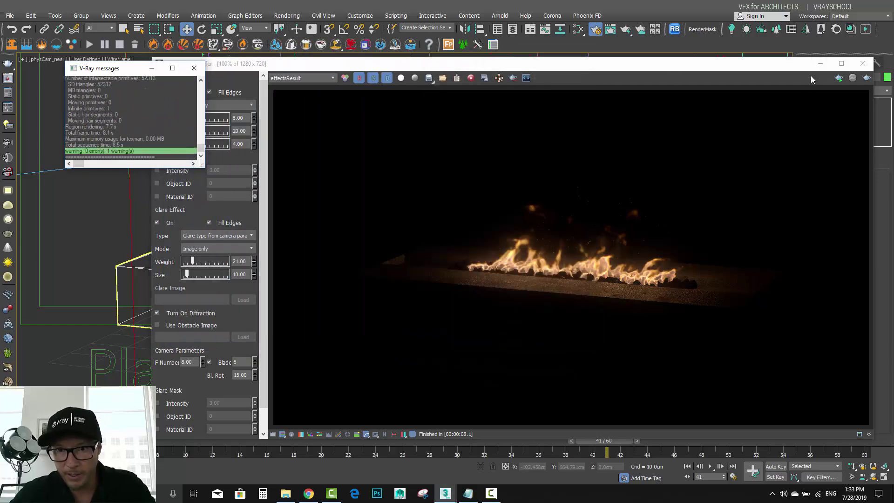
click(819, 64)
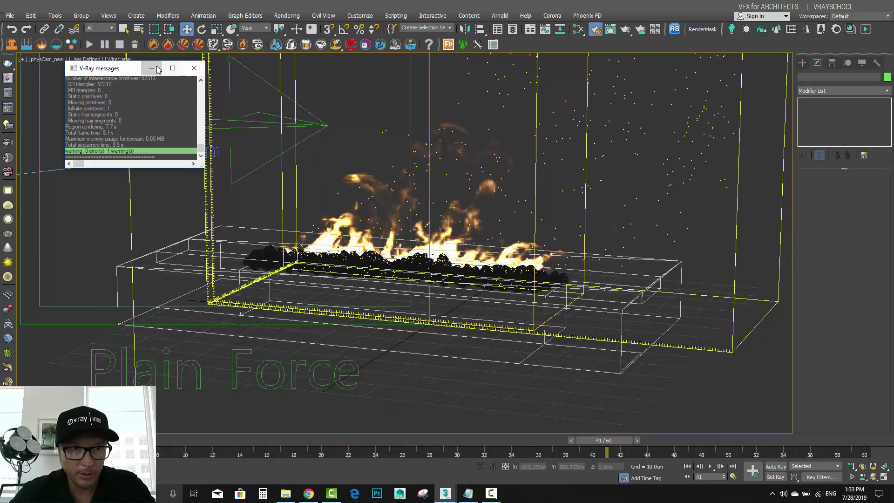
click(152, 69)
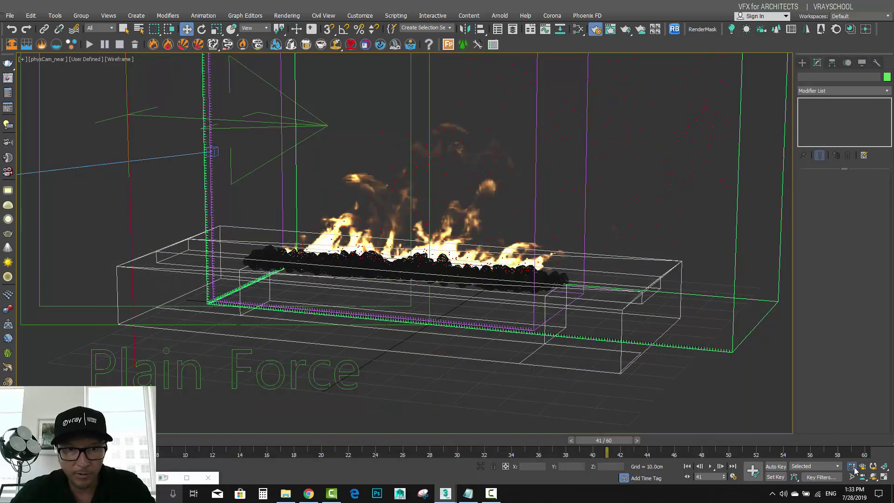
Step: Move the physCam_near camera slightly closer to the fire pit and show safe frames in its view
drag(461, 298, 466, 288)
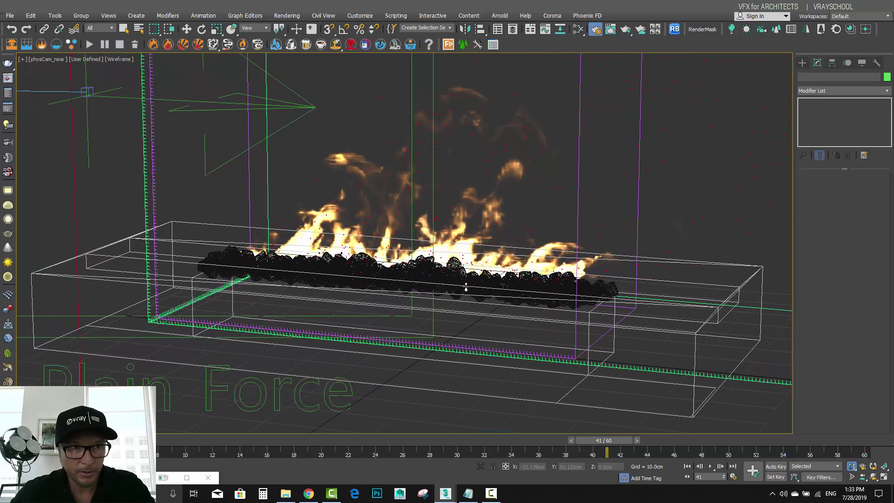
click(56, 63)
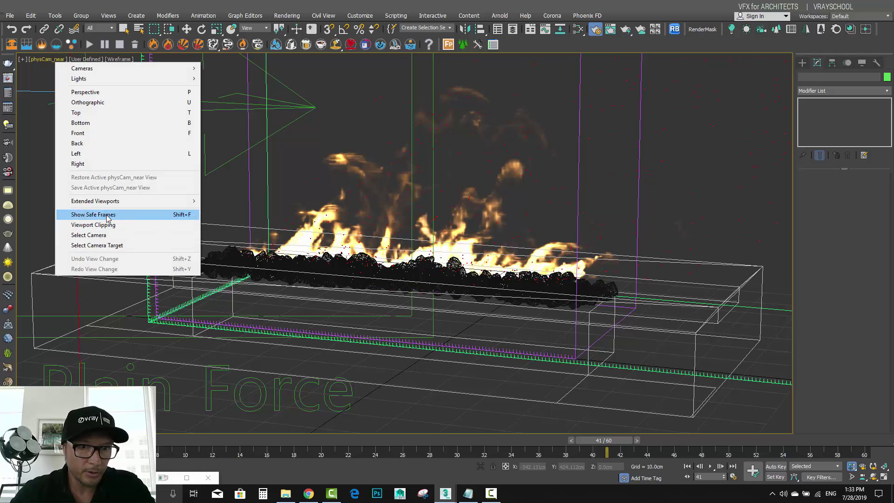
click(186, 212)
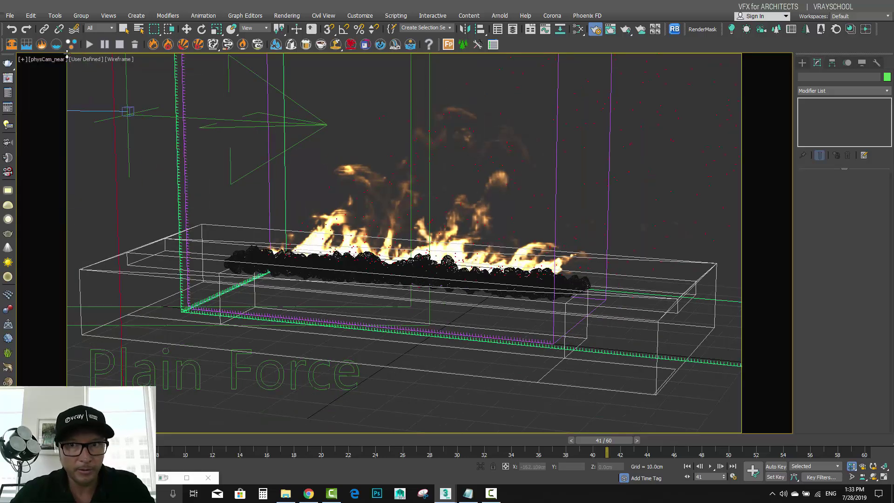
Step: Set the render time output to the active time segment, frames 0 to 60
click(595, 31)
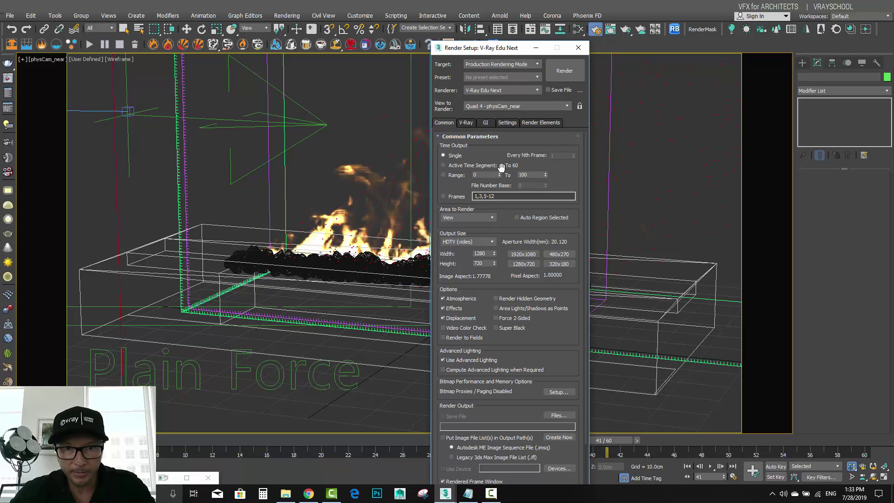
click(443, 166)
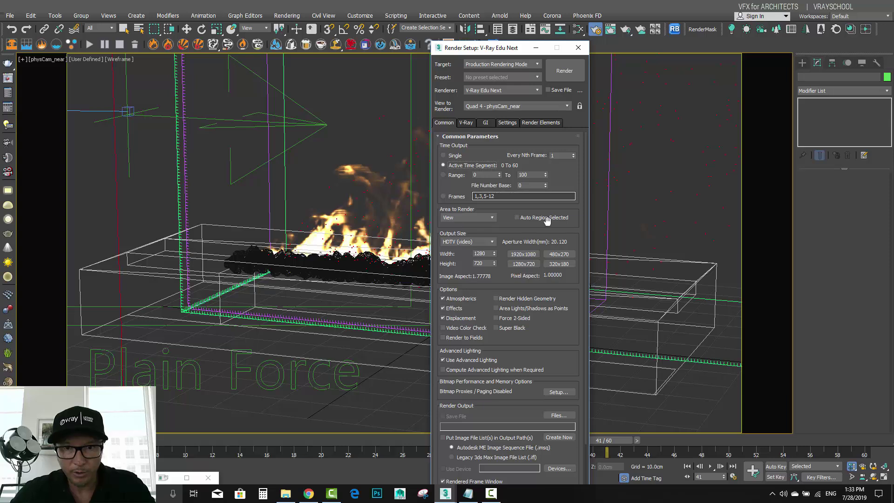
drag(494, 48, 388, 14)
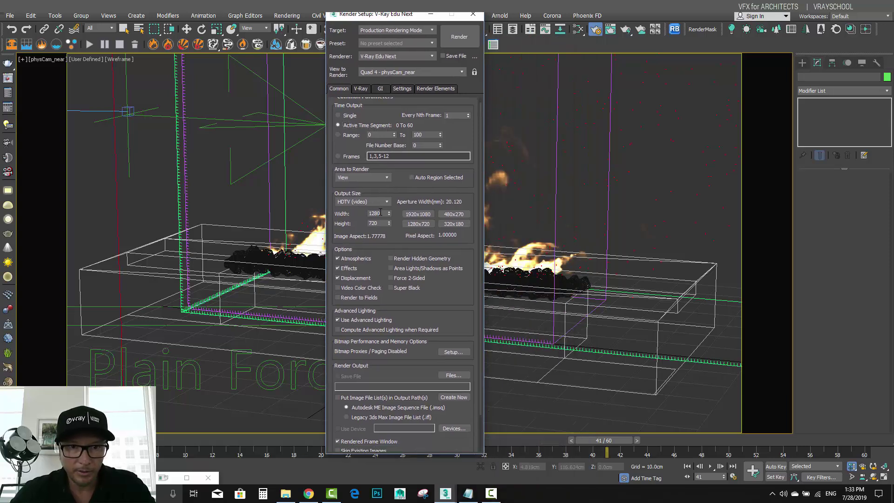
Step: Review the V-Ray bucket image sampler subdivisions, global switches and frame buffer settings for the animation render
click(362, 88)
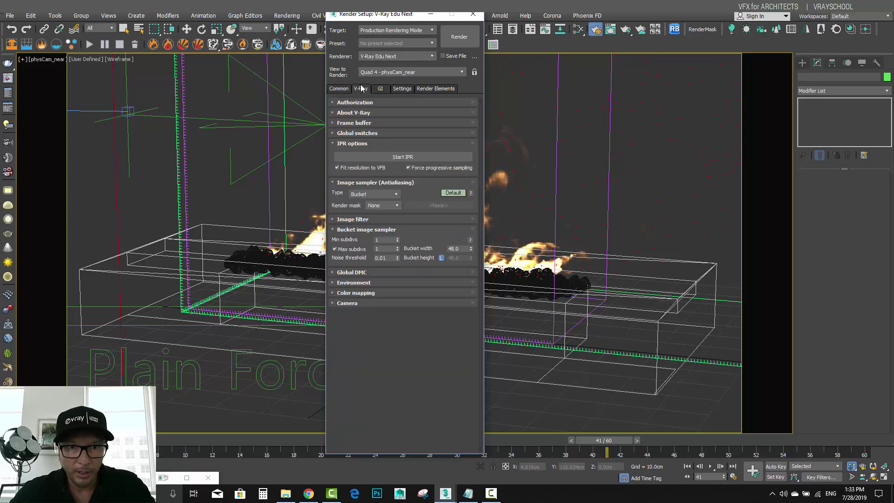
click(384, 249)
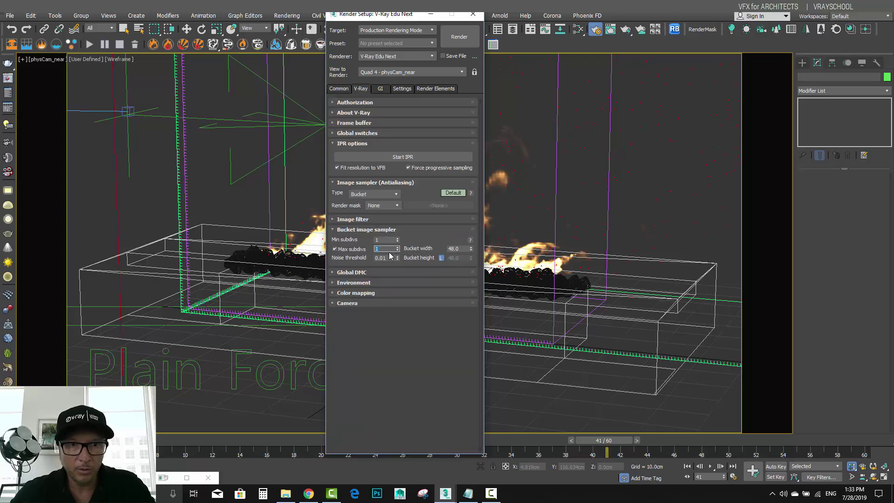
click(360, 133)
click(360, 133)
click(359, 123)
click(359, 123)
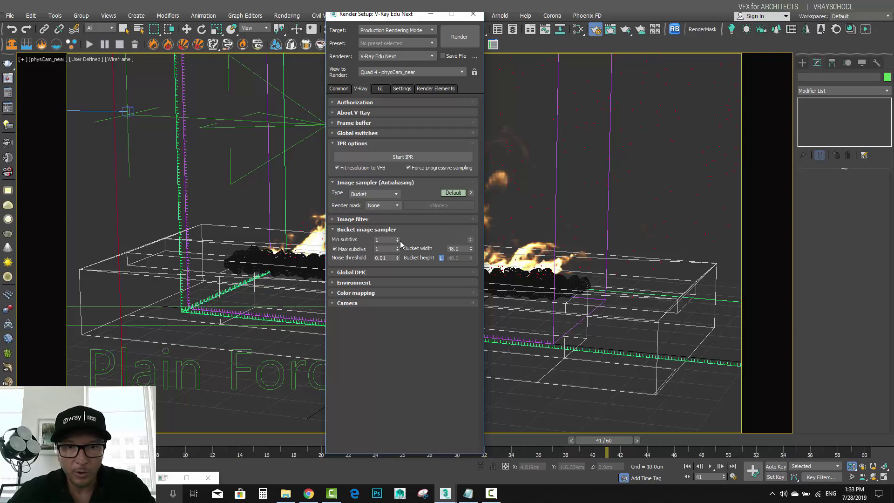
Step: Review the Global DMC, environment, global illumination and irradiance map settings for the animation render
click(375, 275)
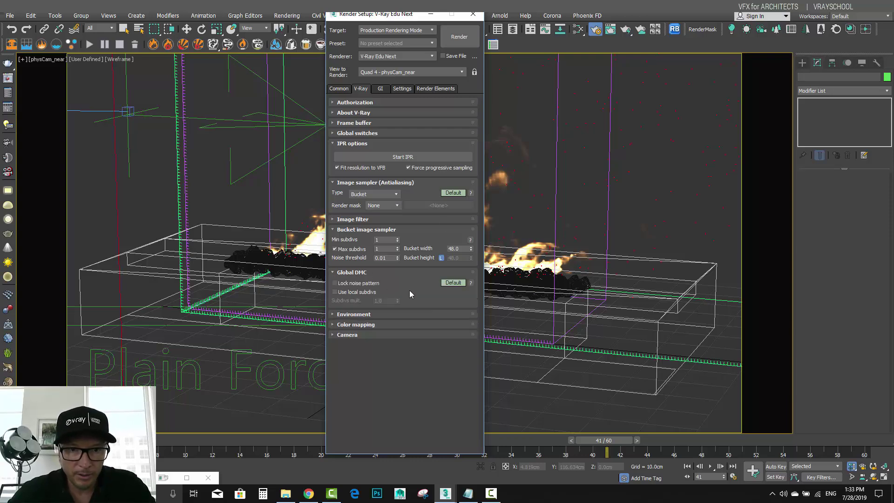
click(389, 315)
click(380, 89)
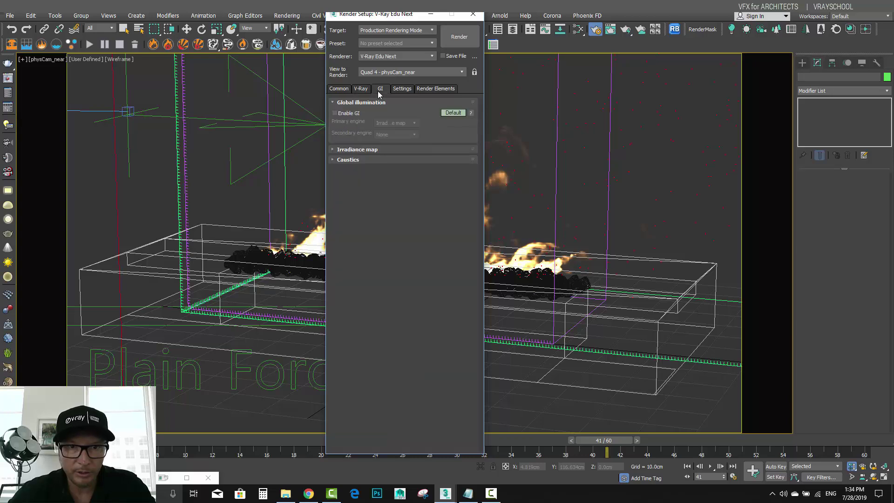
click(372, 150)
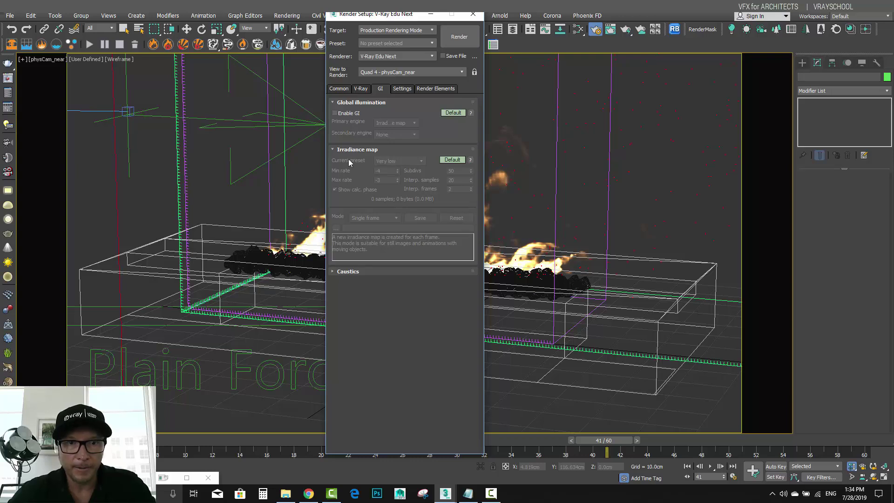
Step: Set the render output to a JPEG sequence named fireplace in the desktop fireplace folder, and render the animation
click(338, 89)
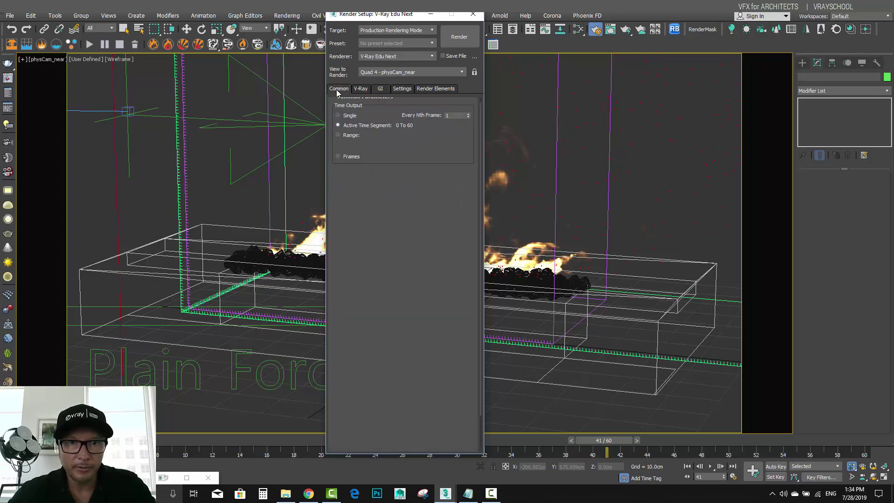
click(453, 375)
text(fireplace)
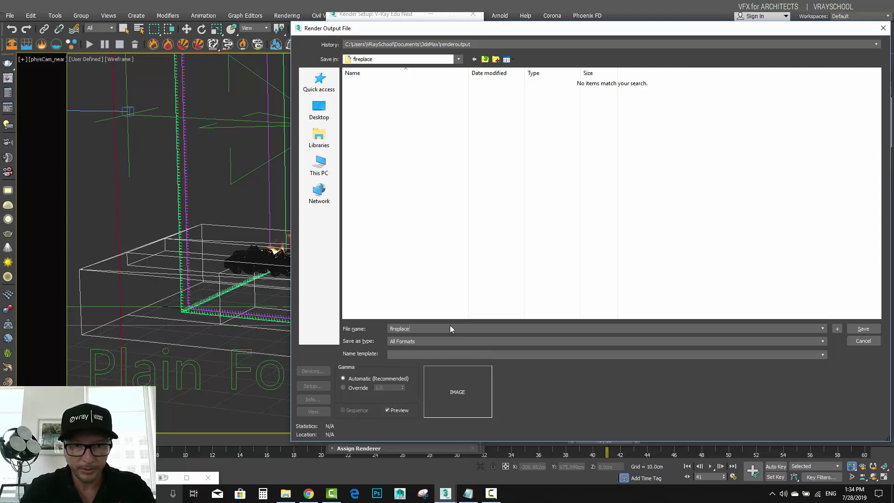
click(431, 341)
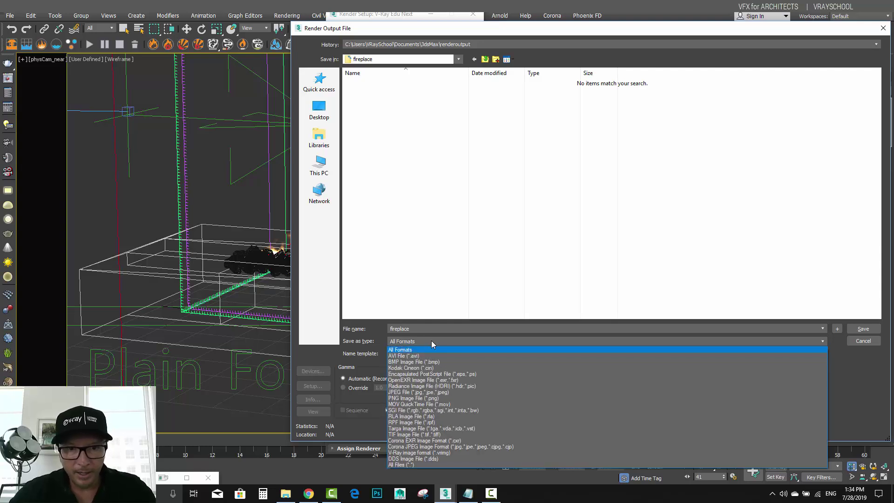
click(459, 391)
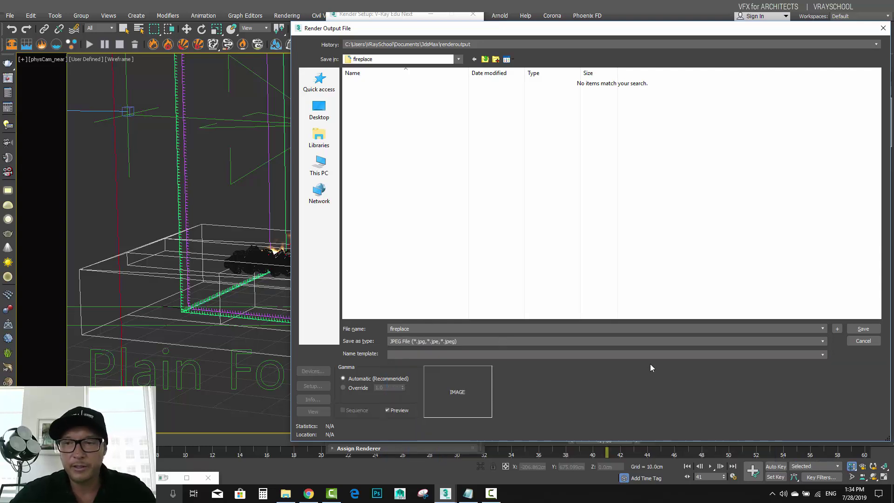
click(864, 329)
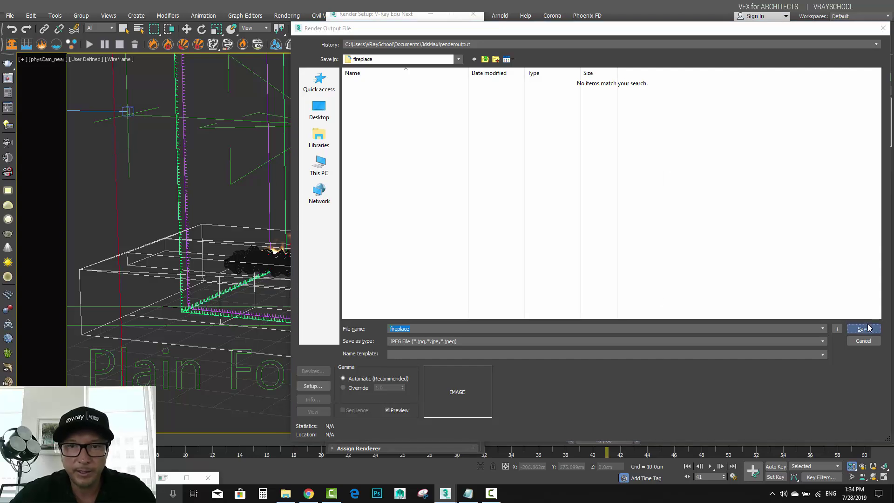
click(563, 287)
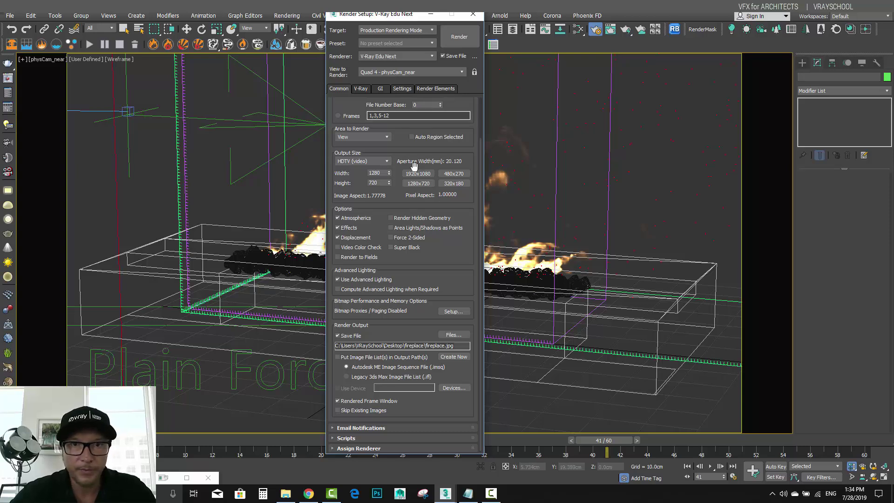
click(455, 43)
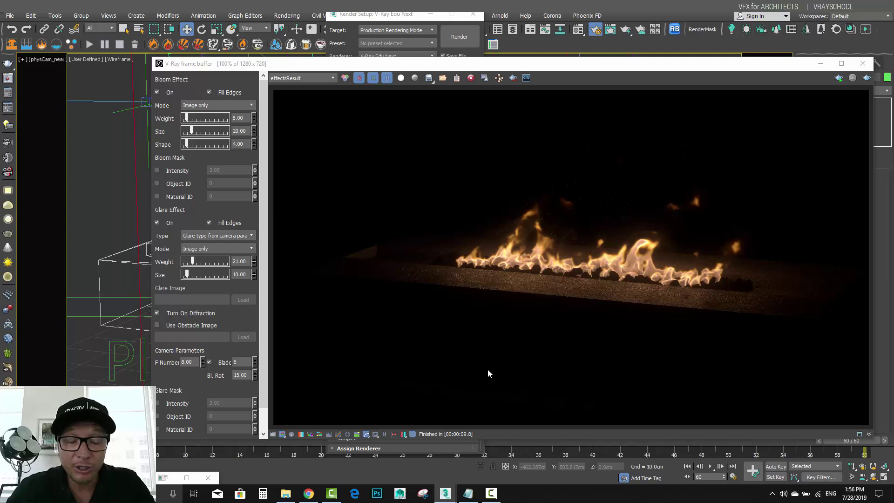
Step: Switch to File Explorer and open the first rendered frame, fireplace0000, from the fireplace folder with another application
click(286, 493)
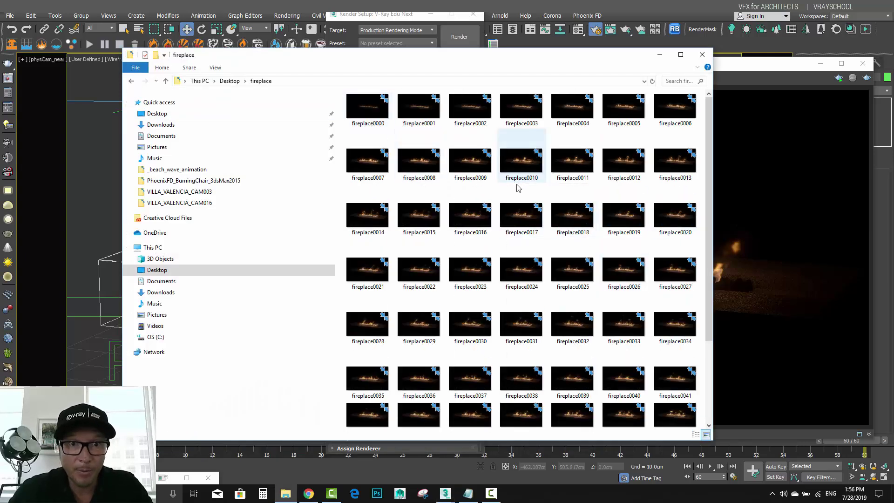
right_click(360, 104)
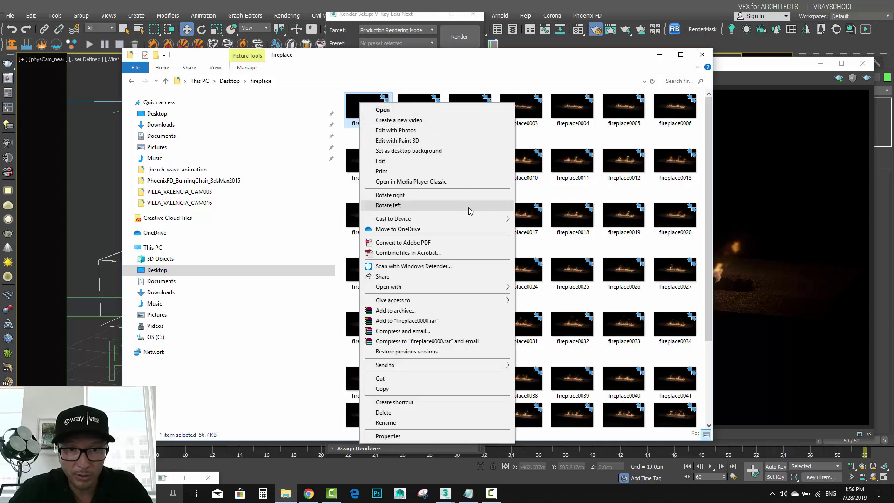
mouse_move(490, 288)
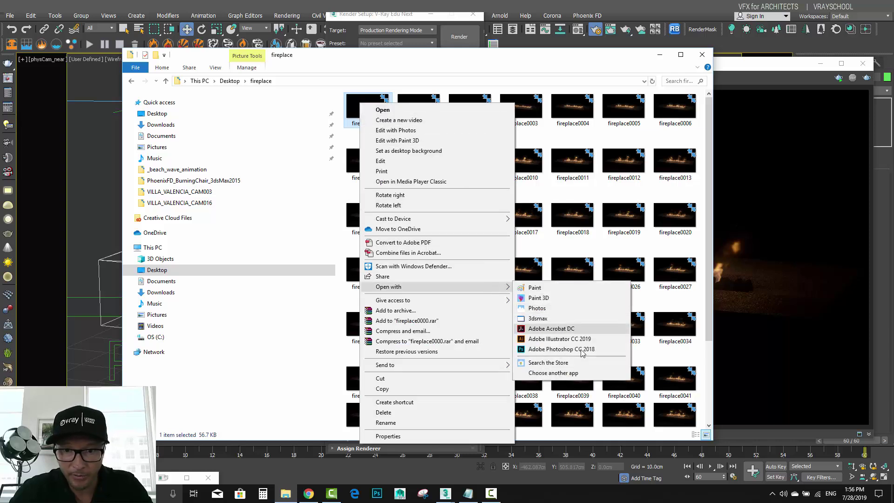
click(550, 372)
click(498, 351)
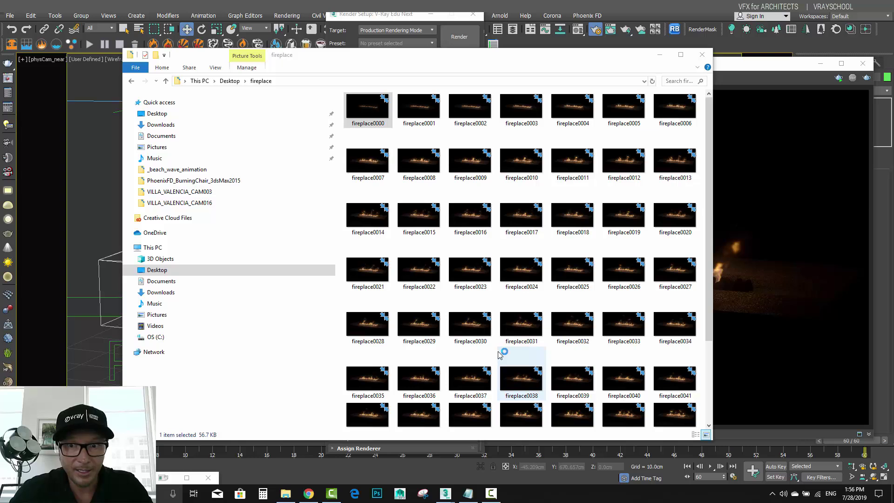